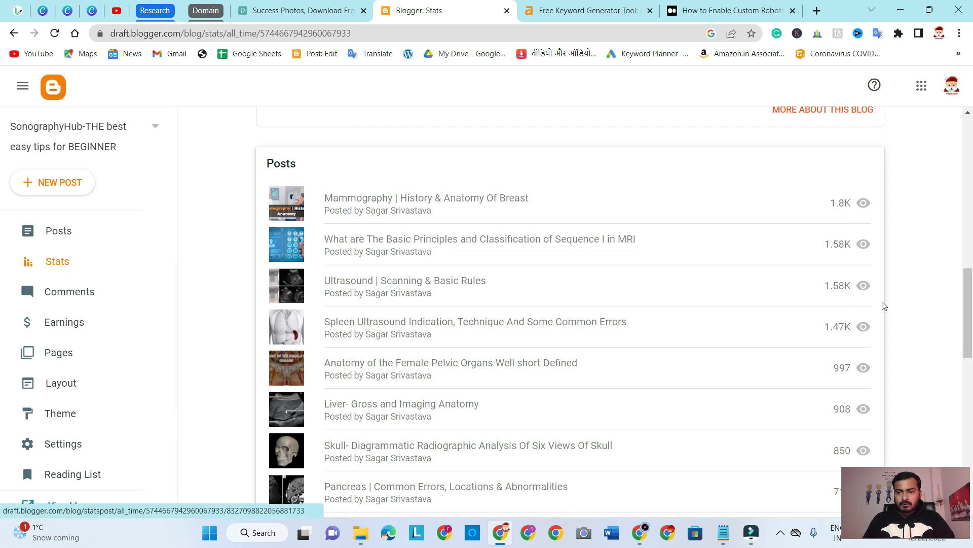
Review the blog's statistics, highlighting its all-time view total and this month's view count
scroll(972, 382, "down", 7)
scroll(972, 382, "up", 12)
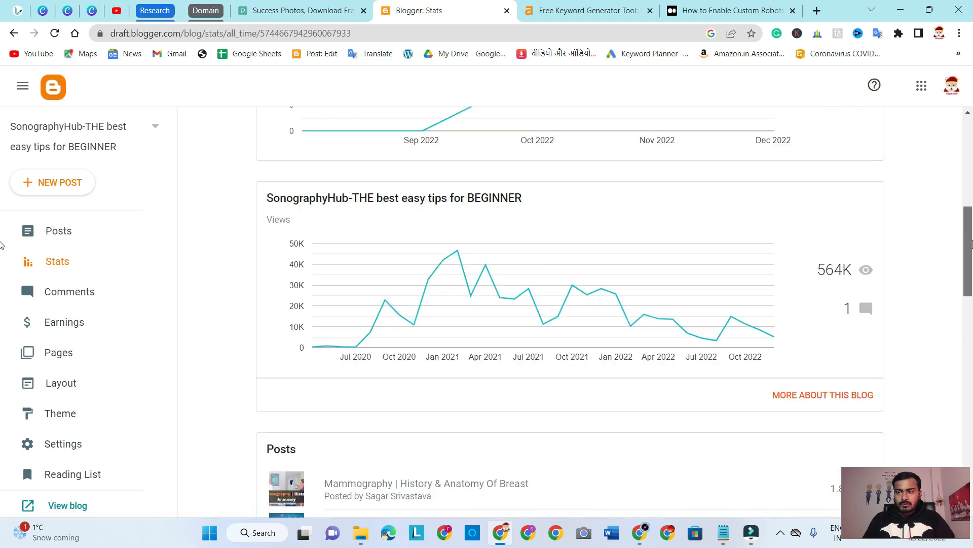
double_click(834, 278)
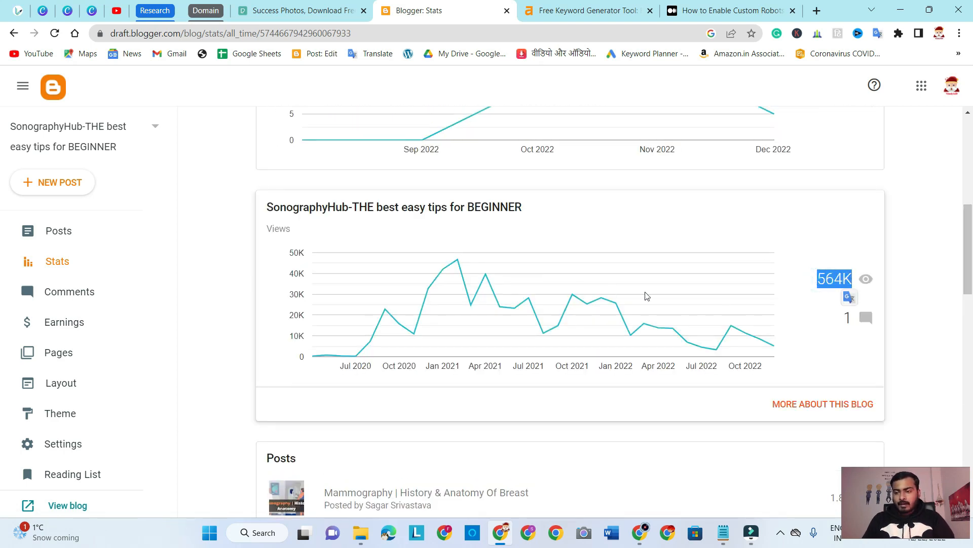
scroll(629, 321, "up", 8)
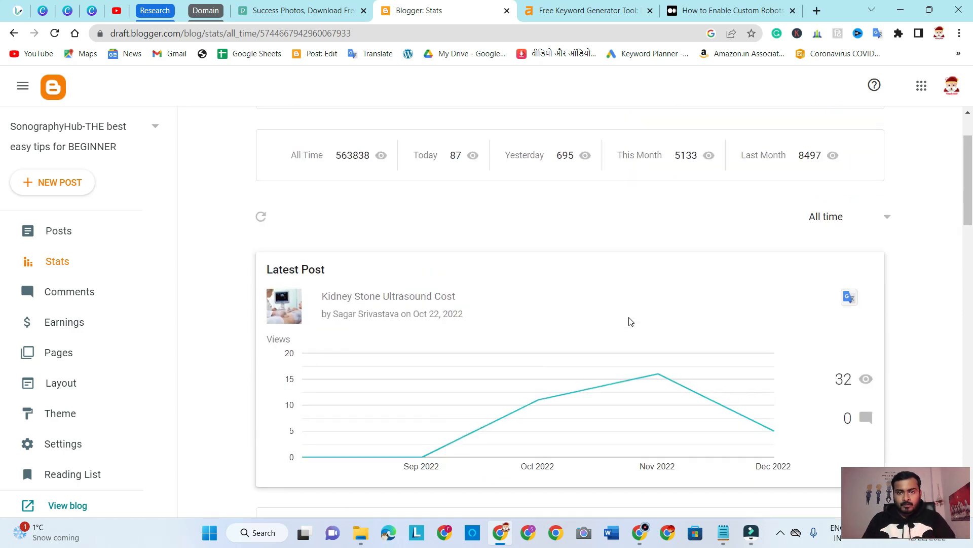
scroll(631, 322, "down", 1)
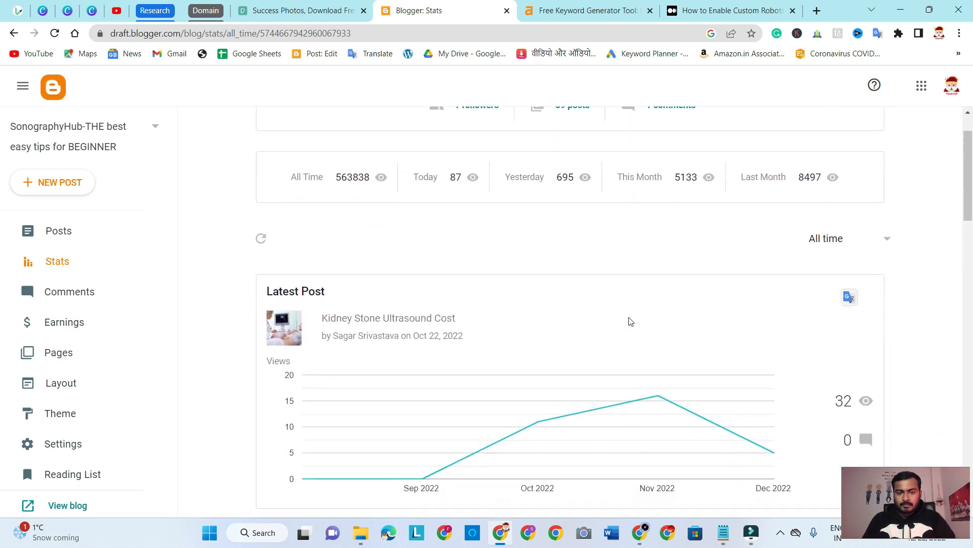
double_click(677, 177)
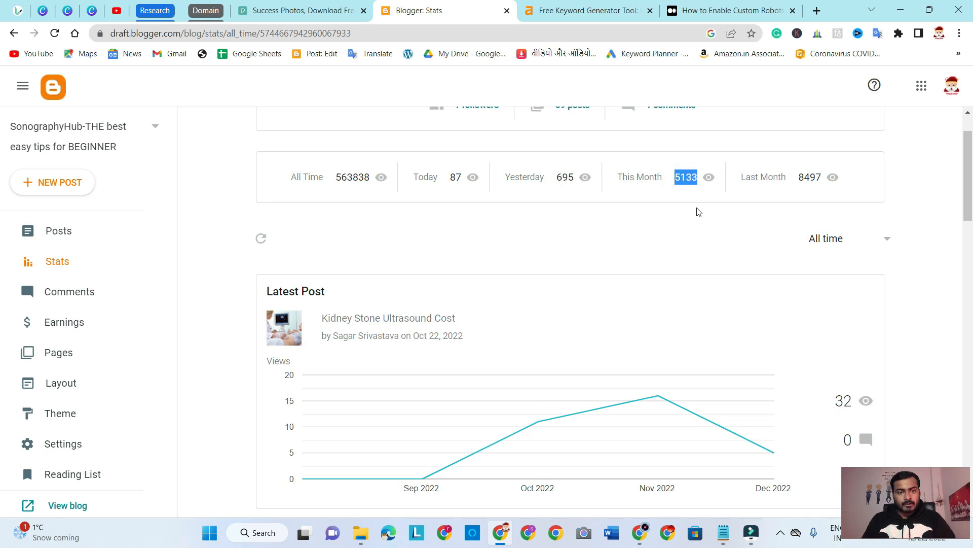
Open the blog settings and inspect the custom robot tags for the home page, leaving them unchanged
left_click(77, 439)
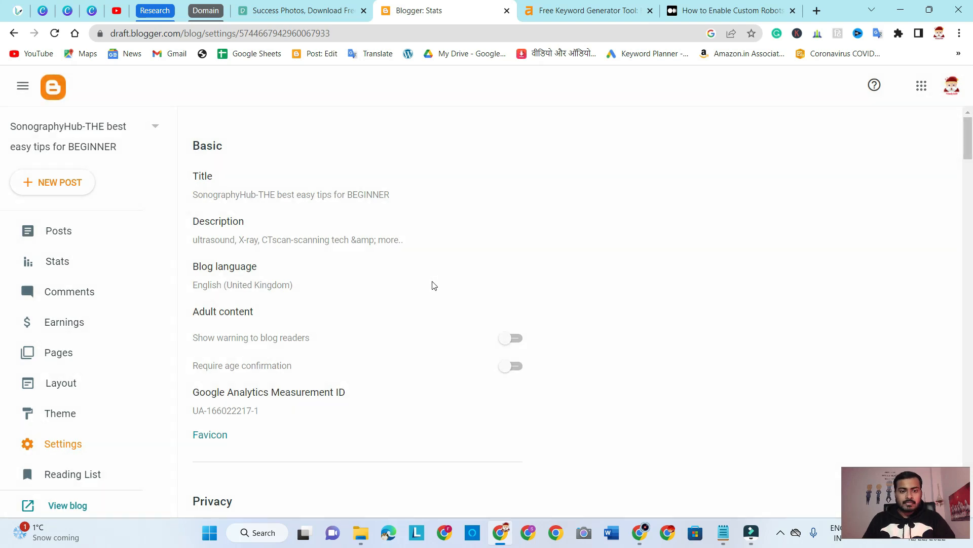
scroll(507, 291, "down", 15)
scroll(490, 303, "down", 20)
scroll(491, 303, "down", 5)
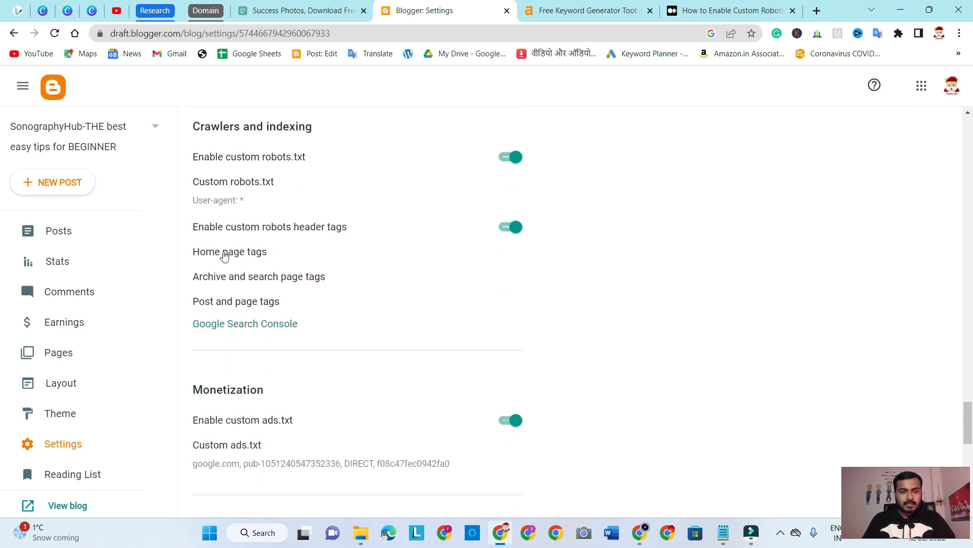
left_click(224, 257)
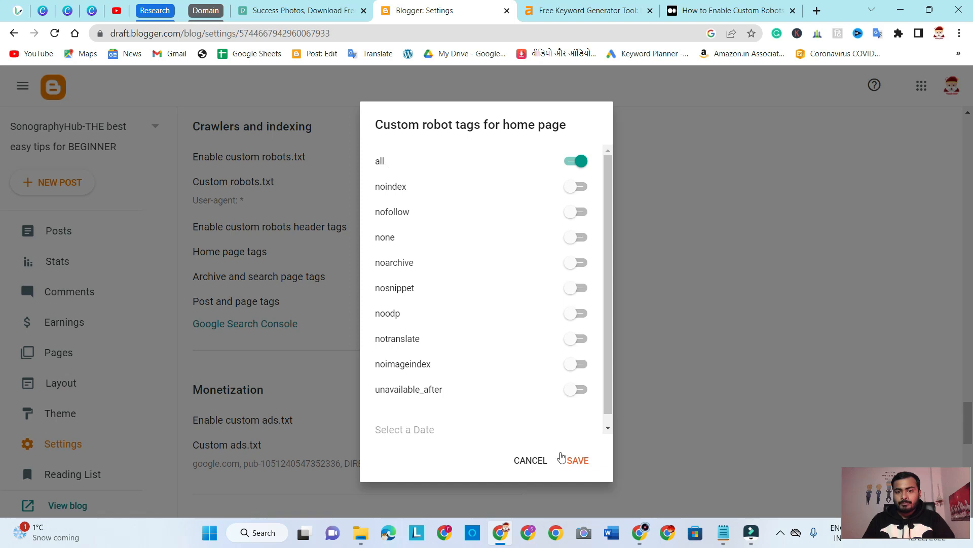
left_click(528, 461)
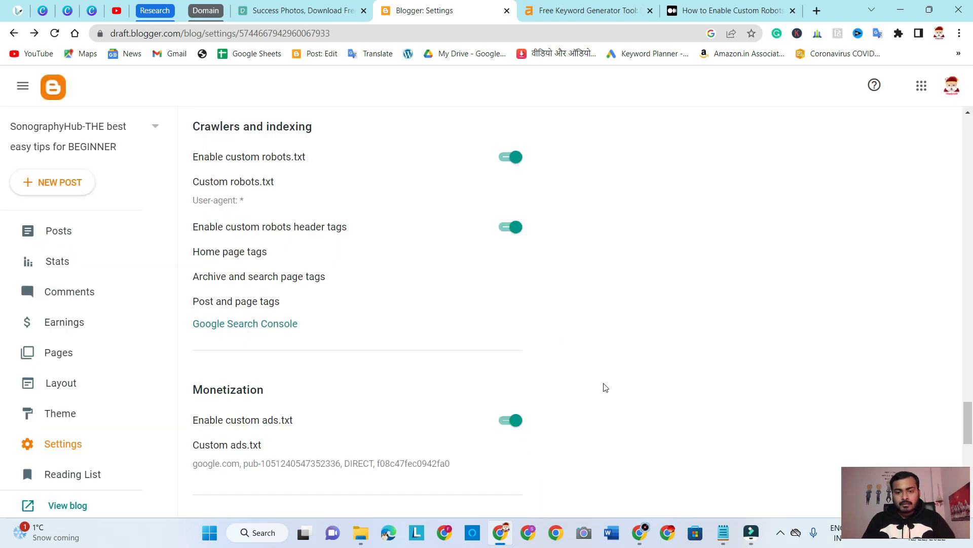
Go back through the settings to the Basic section and highlight its heading
scroll(588, 388, "up", 10)
scroll(588, 387, "up", 10)
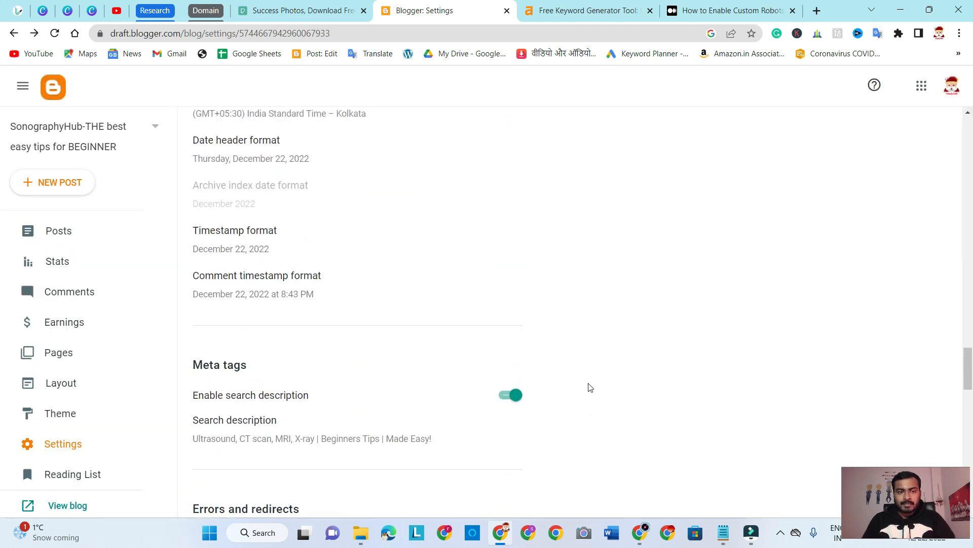
scroll(591, 387, "up", 15)
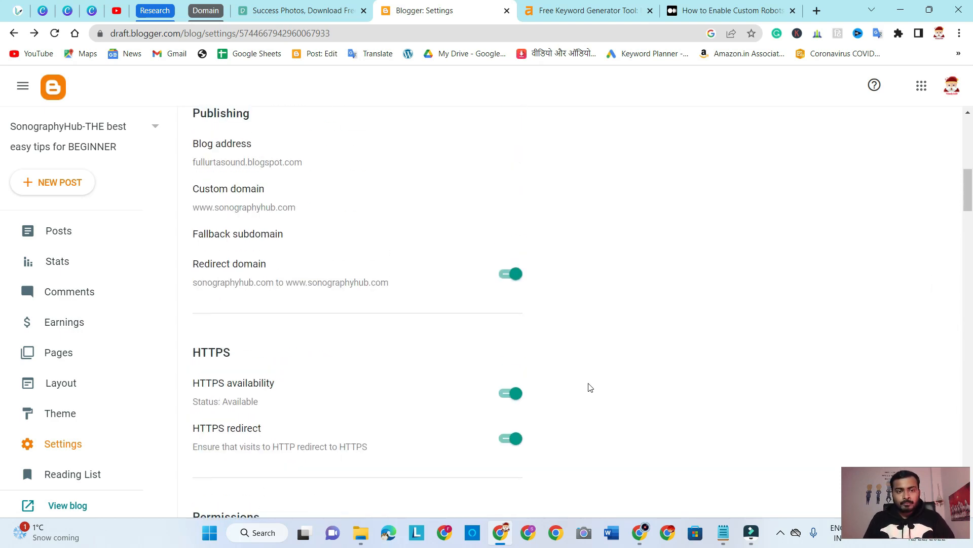
scroll(590, 387, "up", 10)
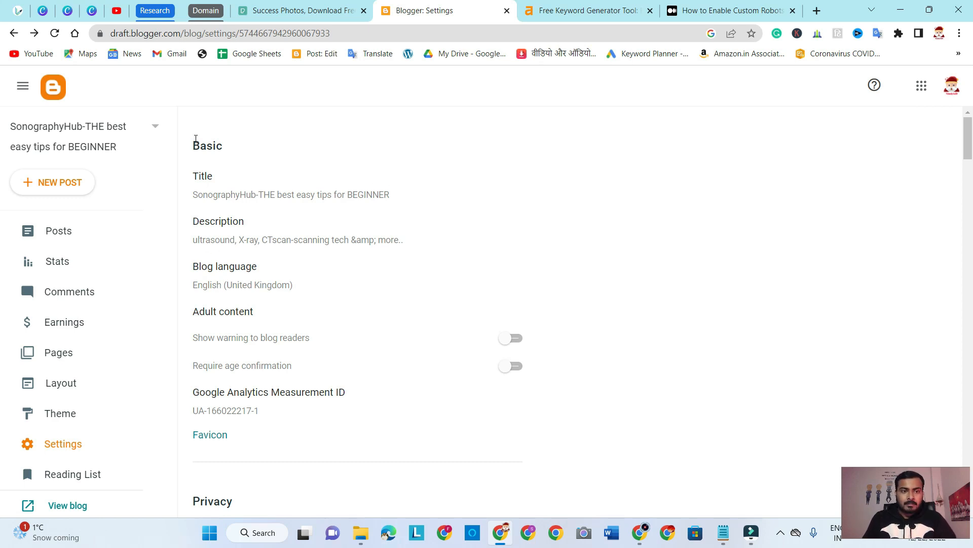
left_click_drag(189, 143, 226, 147)
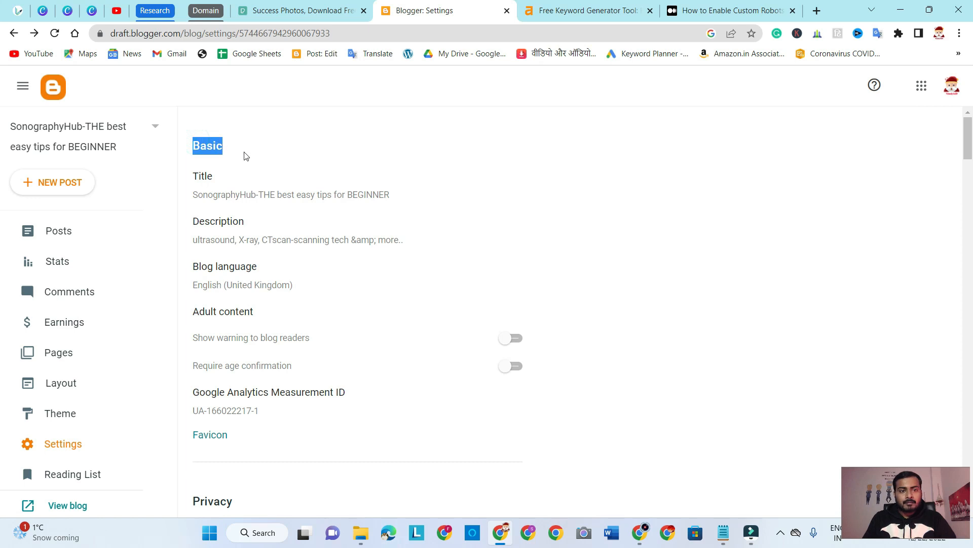
left_click(247, 136)
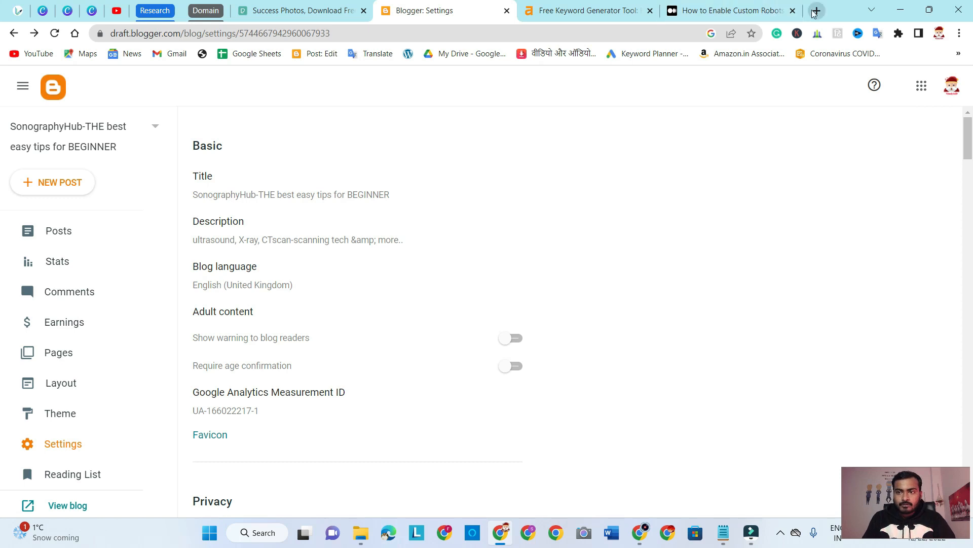
Search Google for "blogging" in a new browser tab and try to open the Blogger.com result
key("ctrl+t")
left_click(420, 34)
type("b")
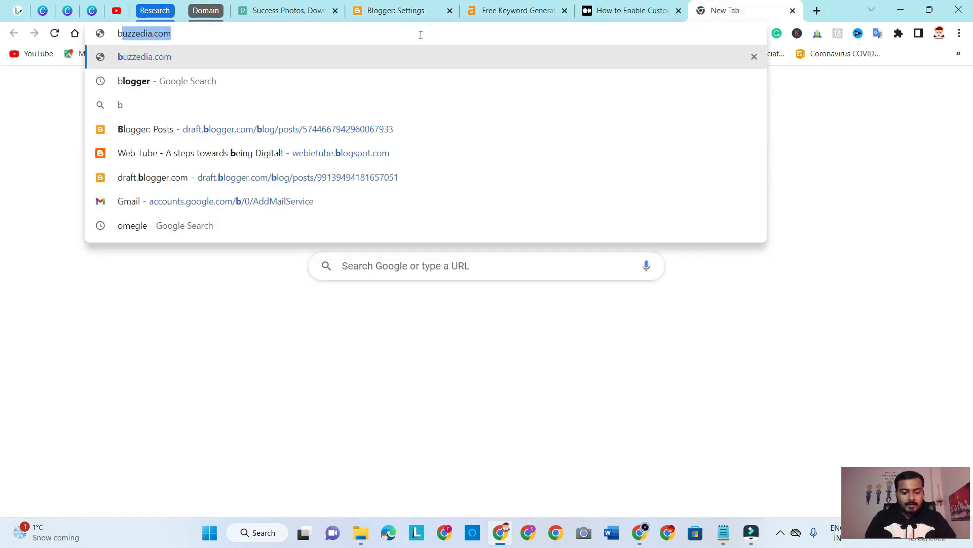
type("logging")
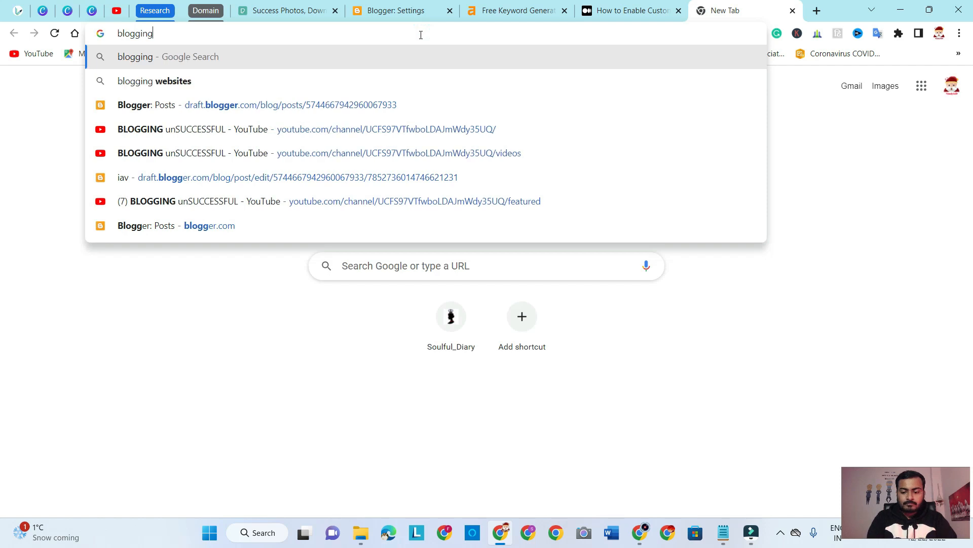
key("Return")
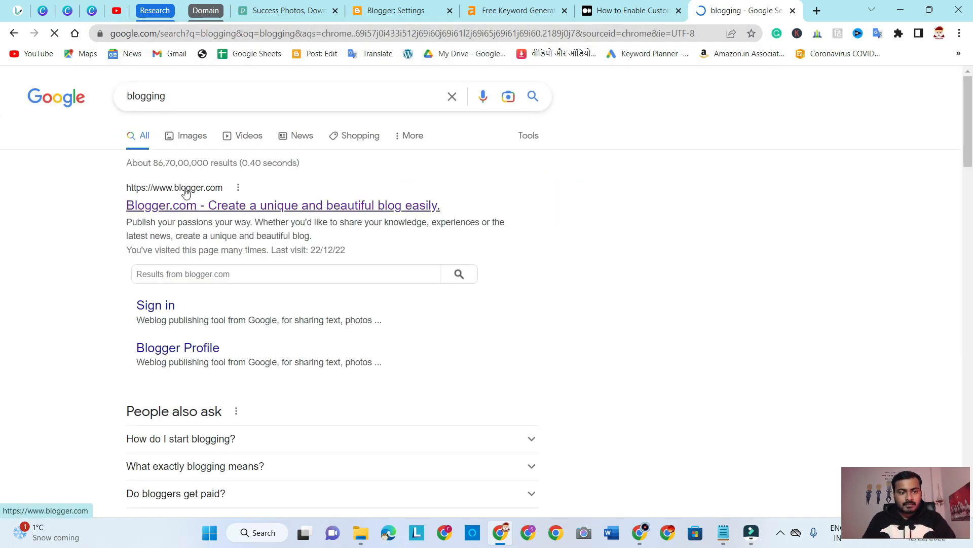
left_click(193, 210)
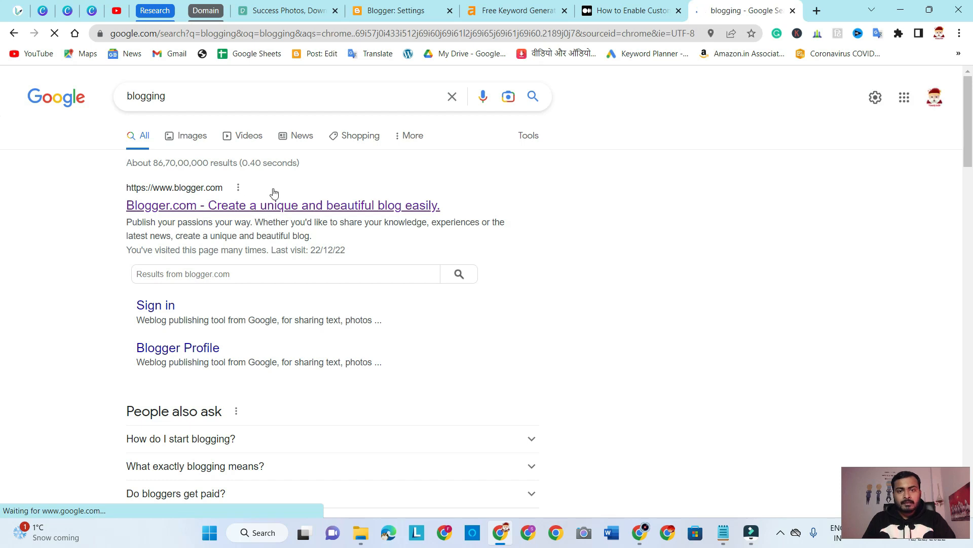
Compare the blog's title and description settings with the title and description of the Blogger.com search result
left_click(380, 11)
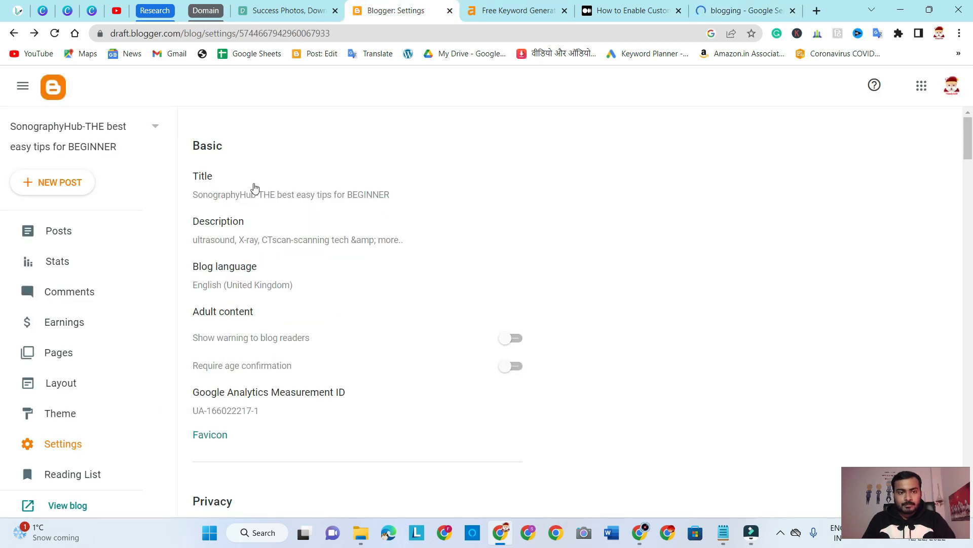
left_click(766, 10)
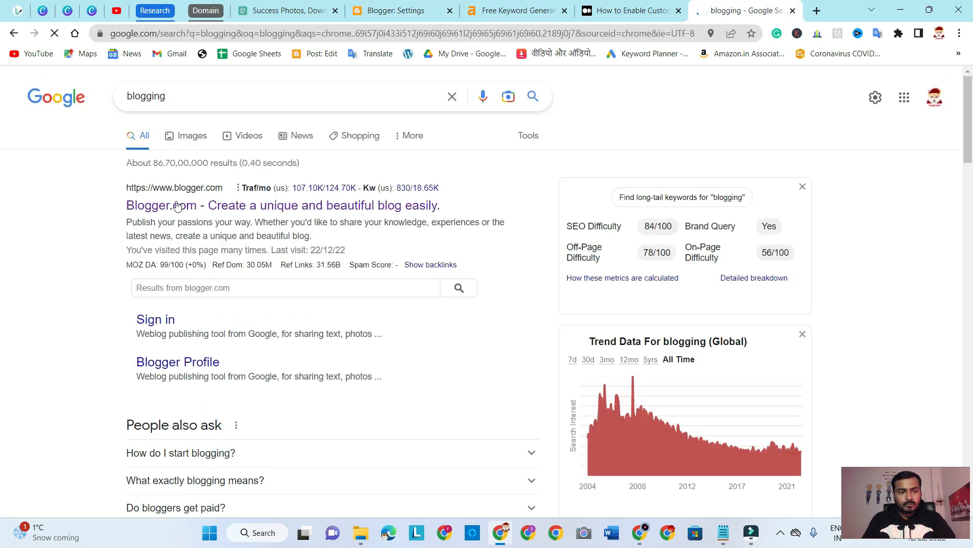
left_click(387, 11)
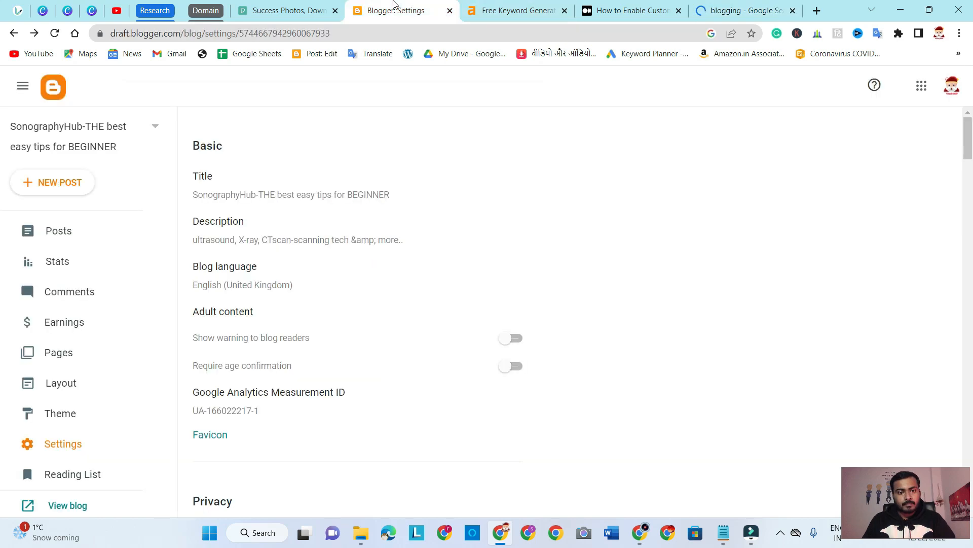
left_click_drag(194, 221, 418, 254)
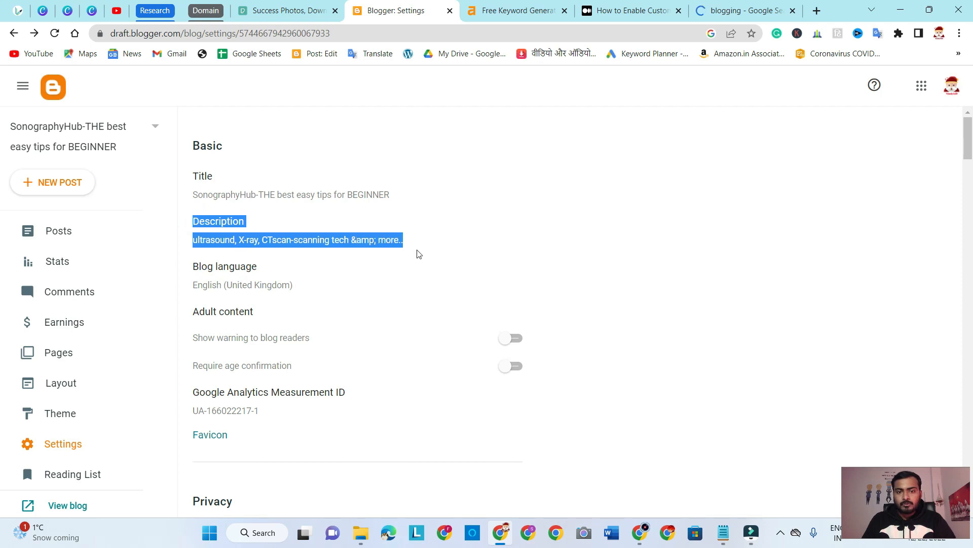
left_click(743, 11)
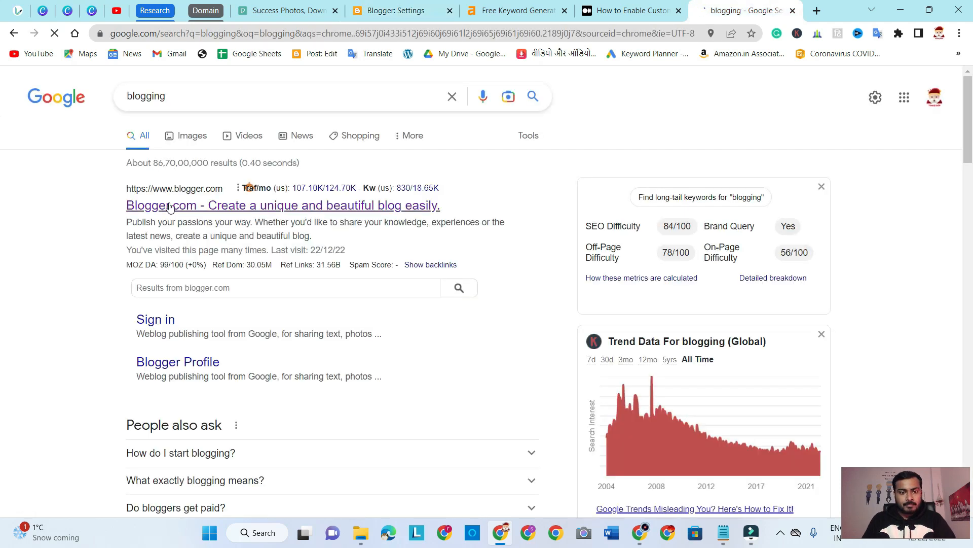
left_click_drag(129, 221, 310, 236)
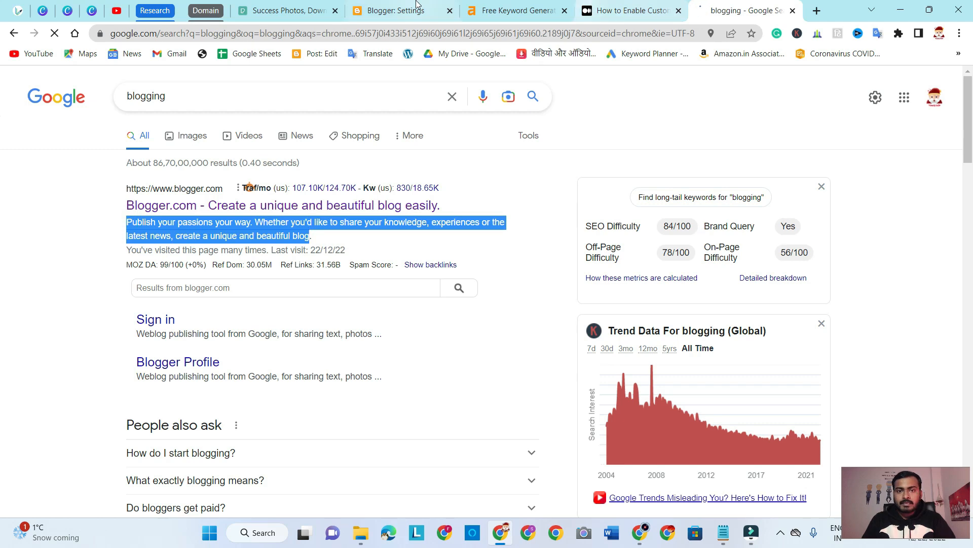
Open the blog's description setting for viewing and close it without changes
left_click(417, 7)
left_click(390, 232)
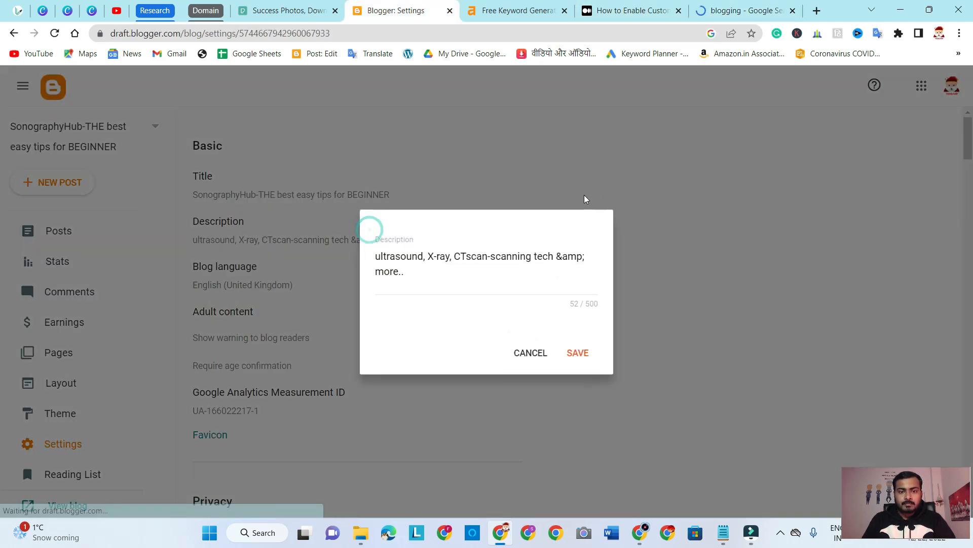
left_click(531, 354)
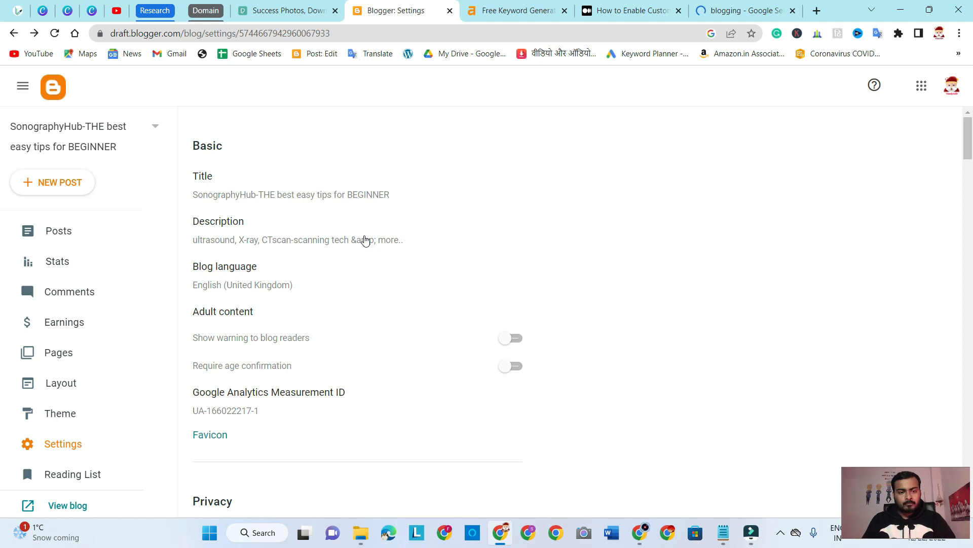
Review the Blog language setting, highlighting its label and selected language
scroll(509, 254, "down", 1)
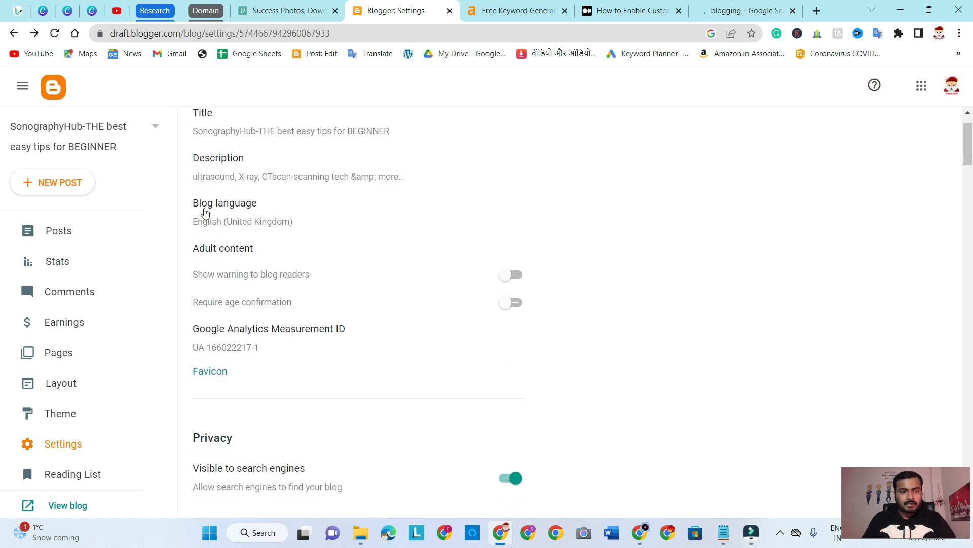
left_click_drag(195, 206, 285, 224)
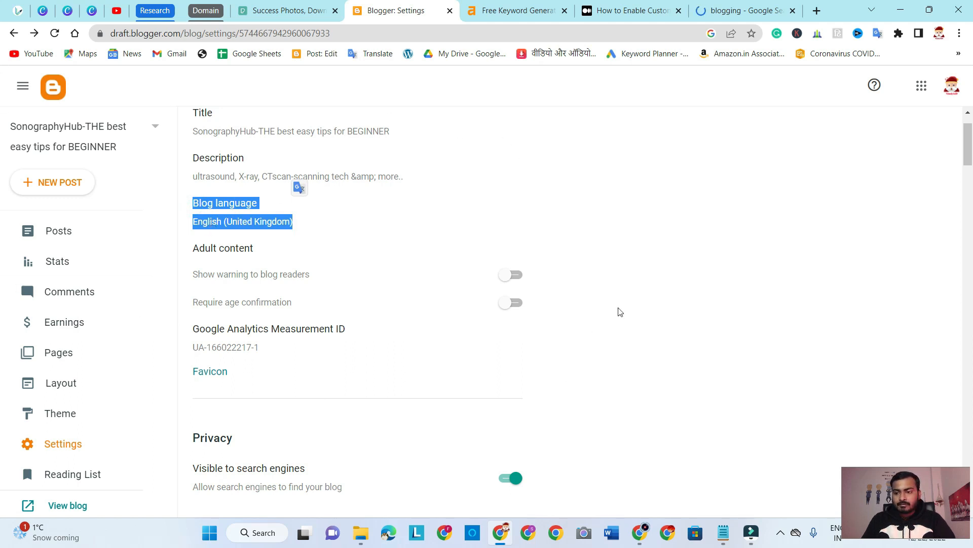
left_click(655, 249)
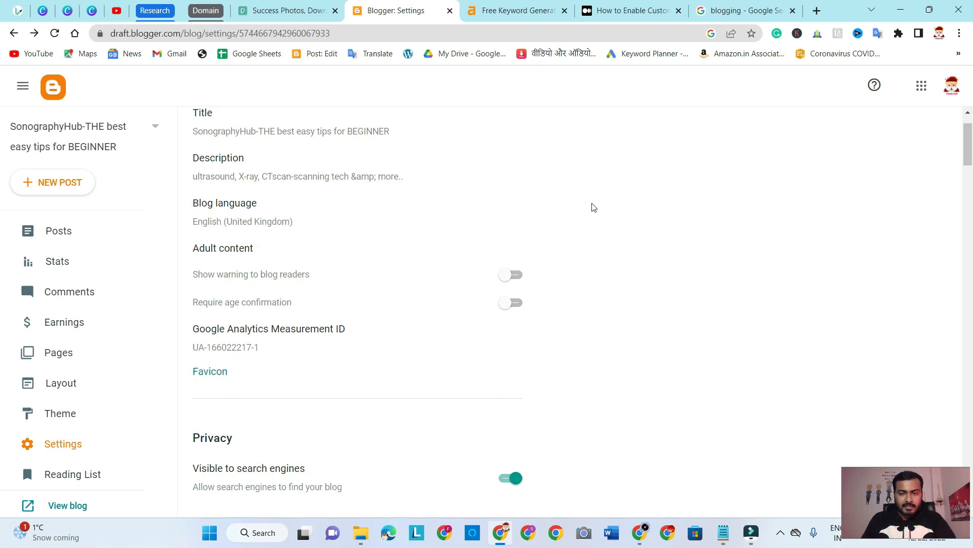
Review the Adult content settings, highlighting the blog reader warning and age confirmation options
scroll(593, 207, "down", 1)
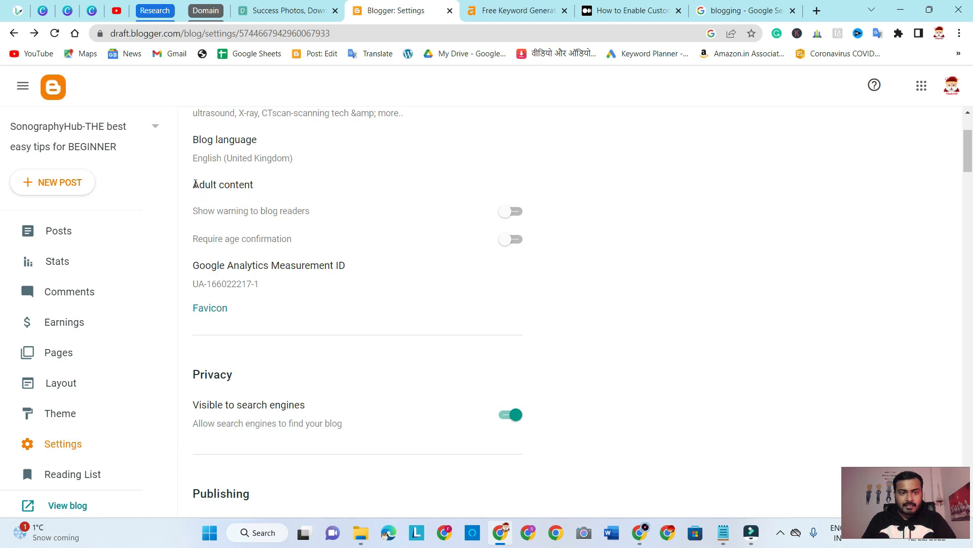
left_click_drag(195, 184, 250, 185)
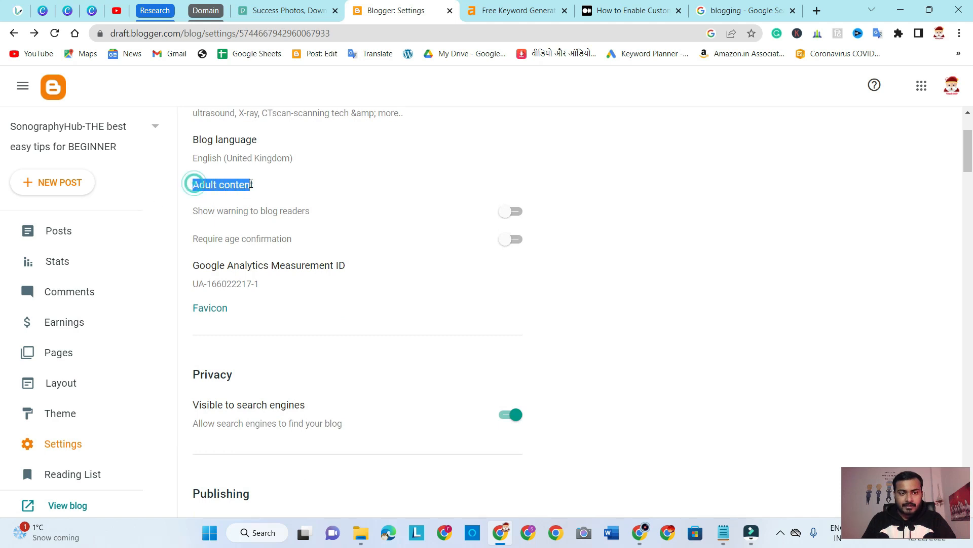
left_click(639, 217)
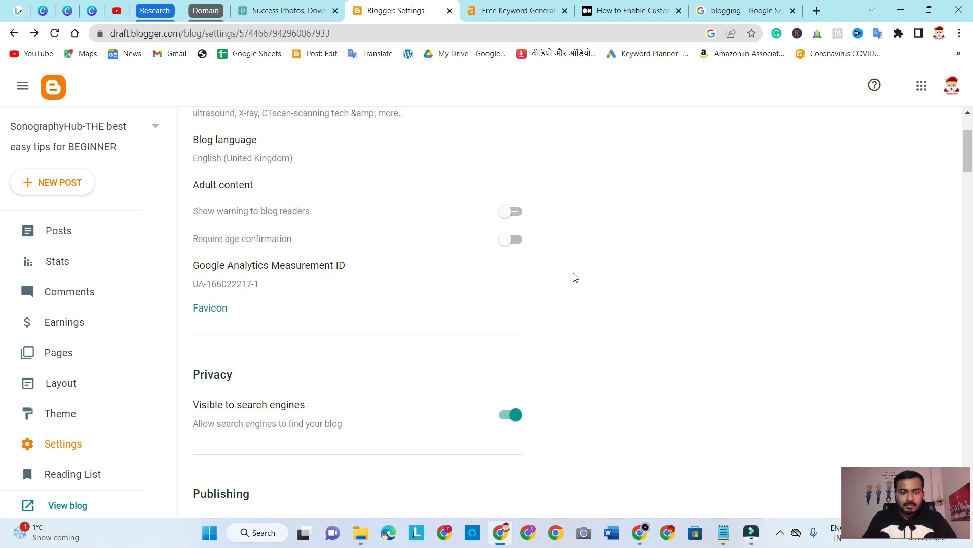
left_click_drag(309, 212, 260, 211)
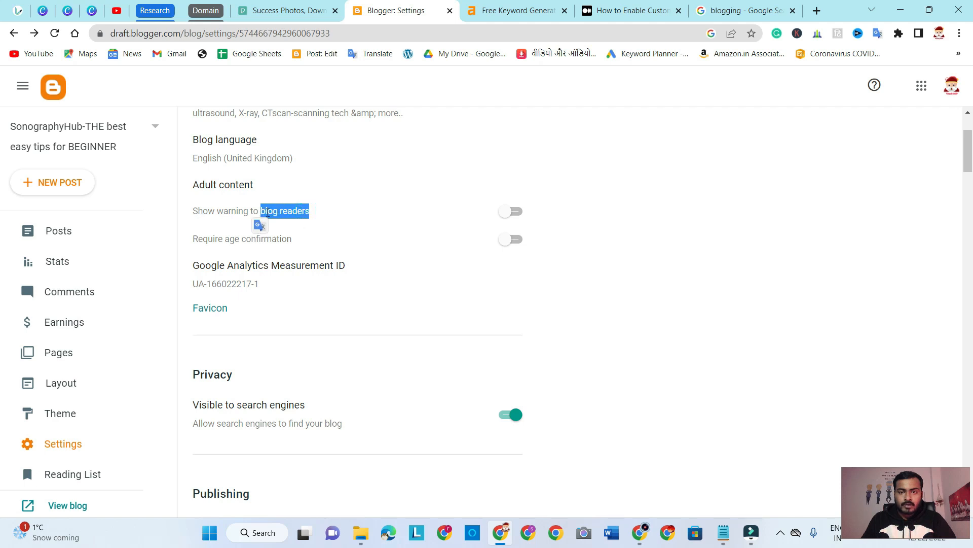
left_click(625, 224)
left_click_drag(206, 238, 297, 241)
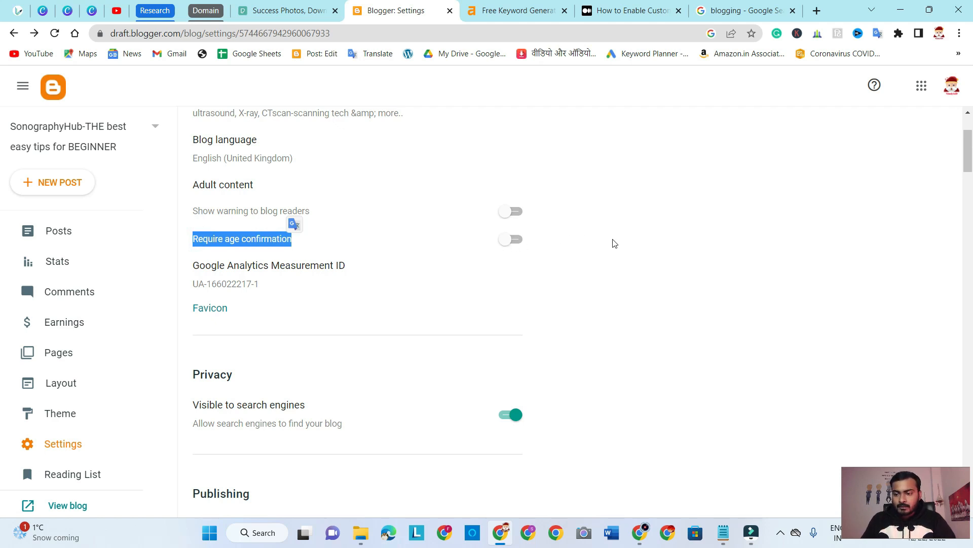
scroll(622, 266, "down", 2)
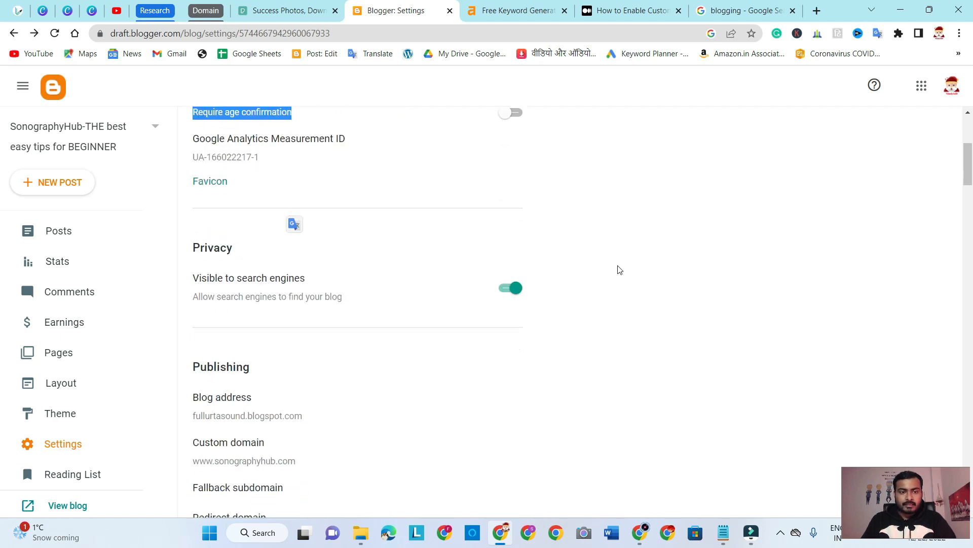
Highlight the Favicon option, open its configuration page to view the custom favicon upload, and return to the blog settings
scroll(613, 268, "up", 1)
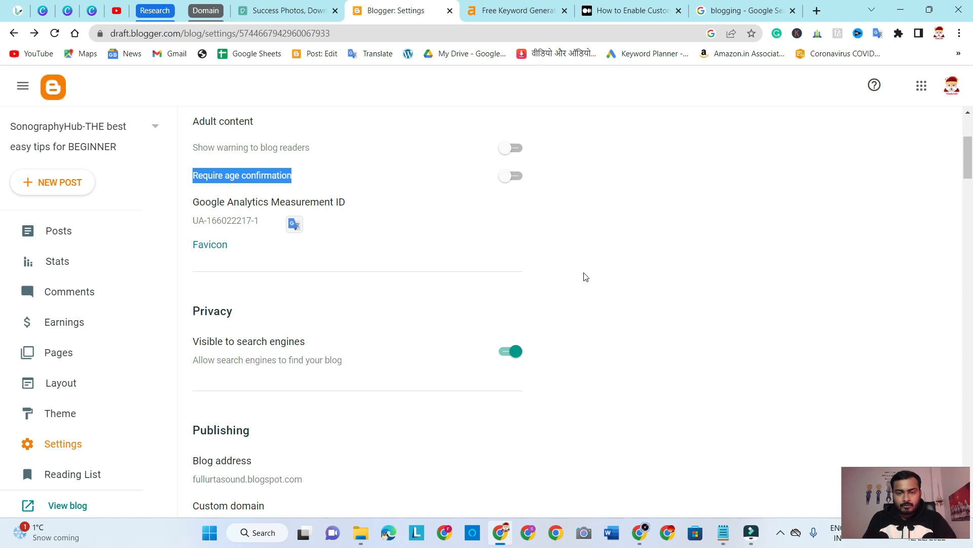
scroll(599, 254, "down", 2)
scroll(599, 254, "up", 2)
left_click_drag(235, 246, 193, 245)
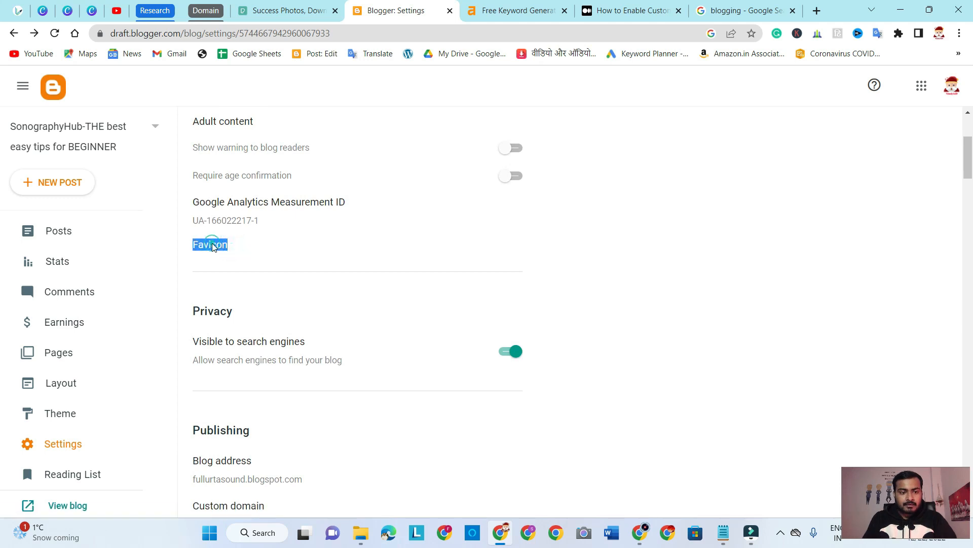
left_click(212, 244)
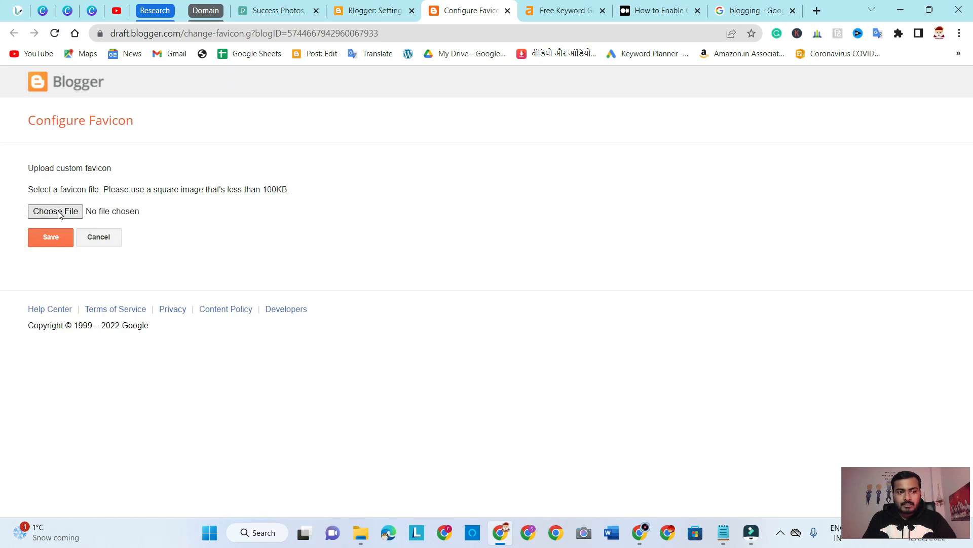
left_click(377, 10)
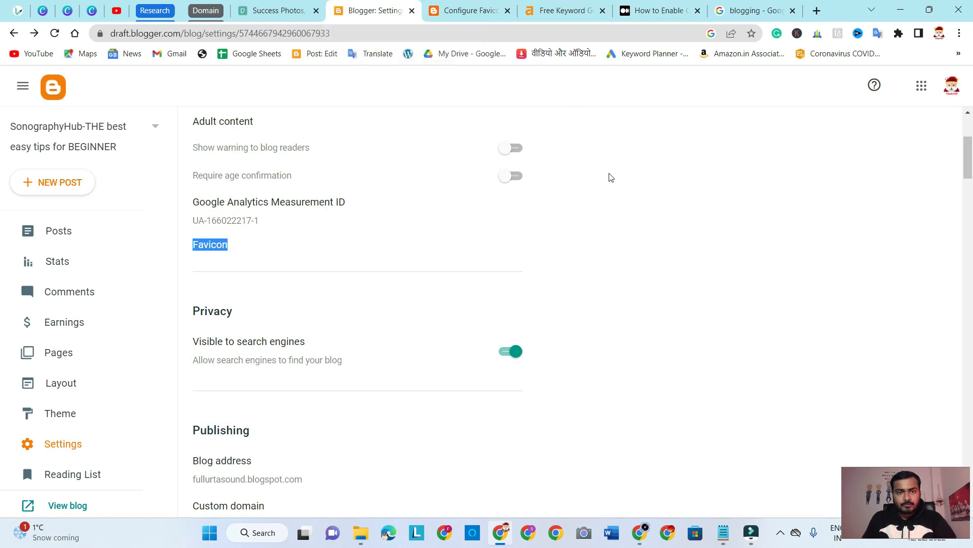
Review the Privacy section, highlighting its heading and the "Visible to search engines" option
scroll(611, 177, "down", 1)
scroll(611, 177, "down", 1)
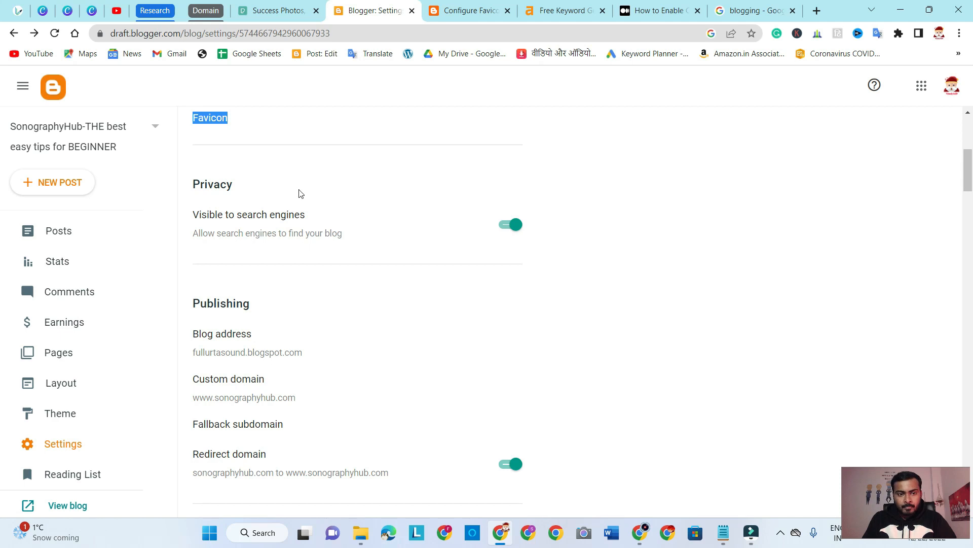
double_click(195, 182)
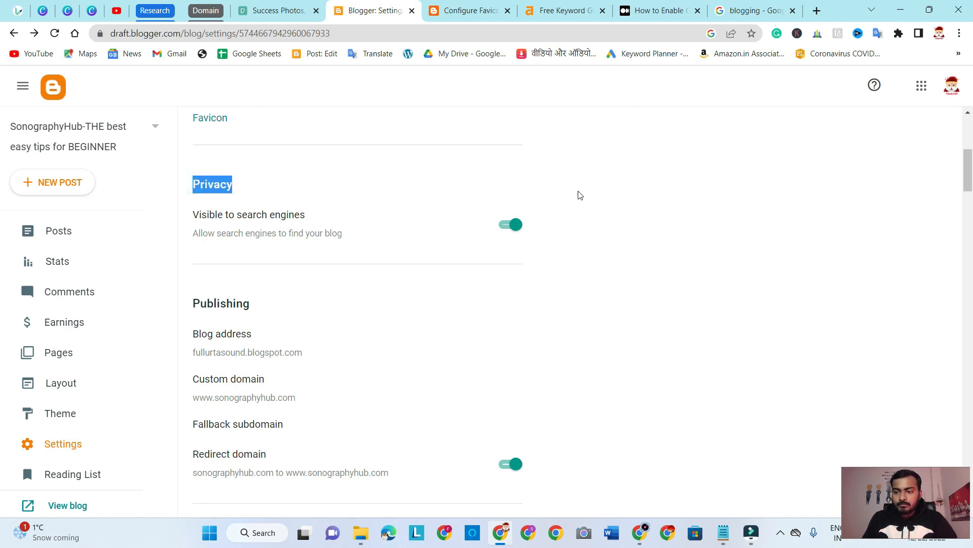
triple_click(195, 215)
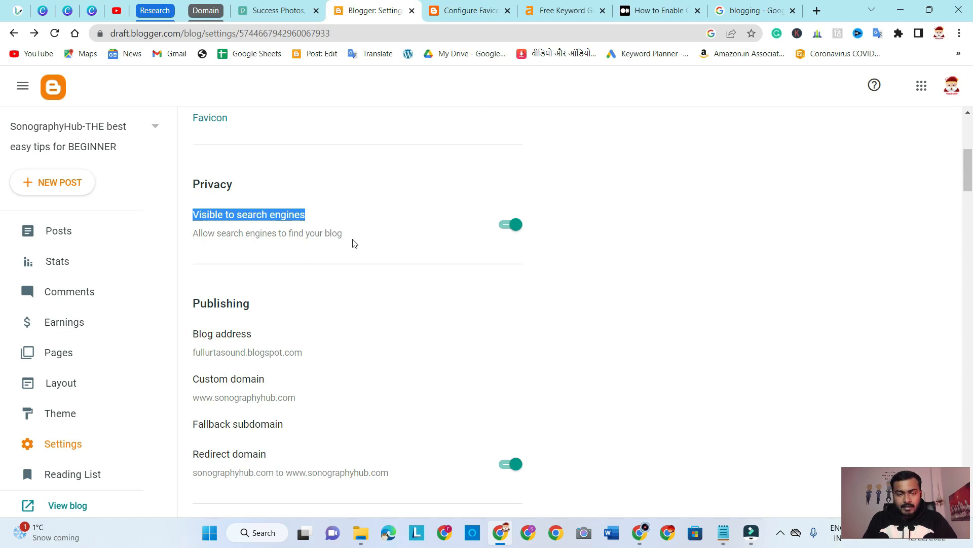
left_click(614, 242)
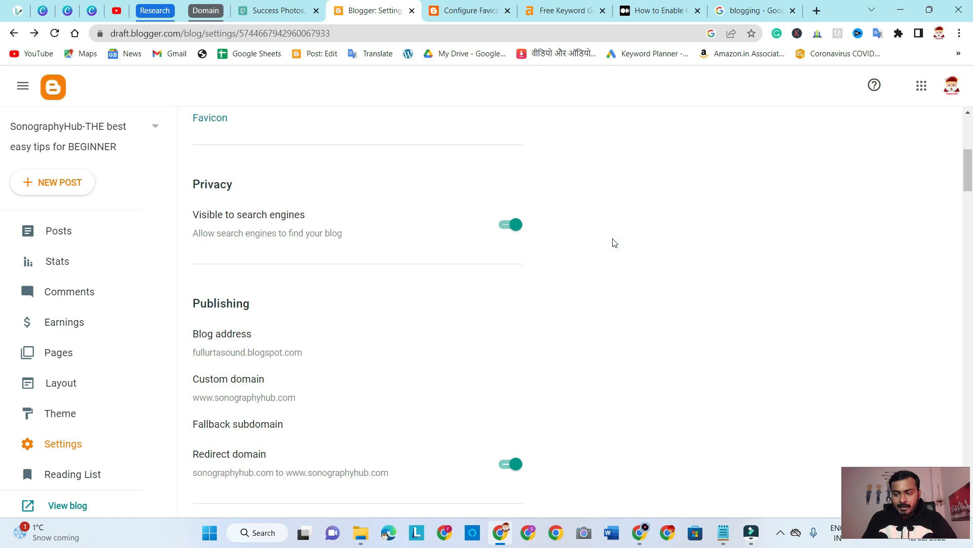
left_click_drag(193, 214, 308, 214)
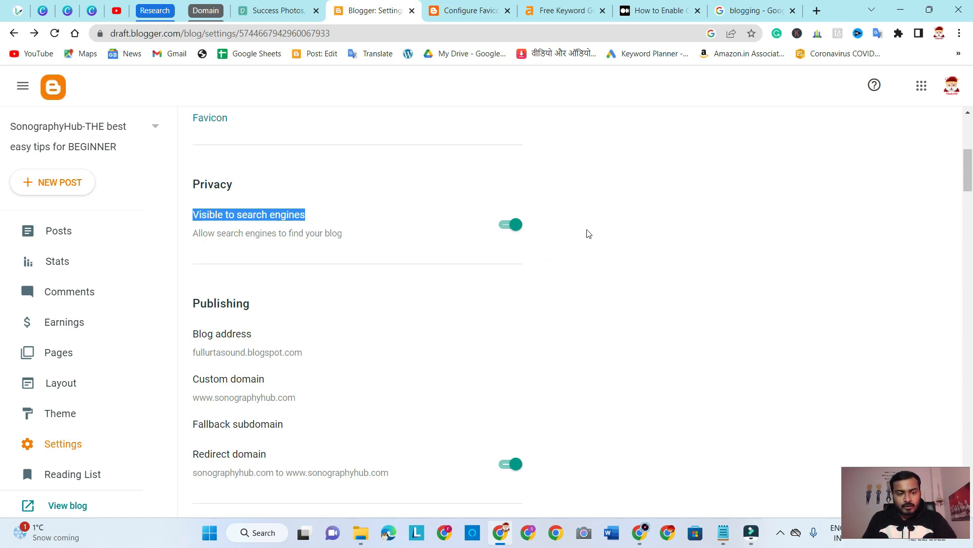
Review the Publishing section, highlighting its heading above the blog address and custom domain options
scroll(587, 233, "down", 3)
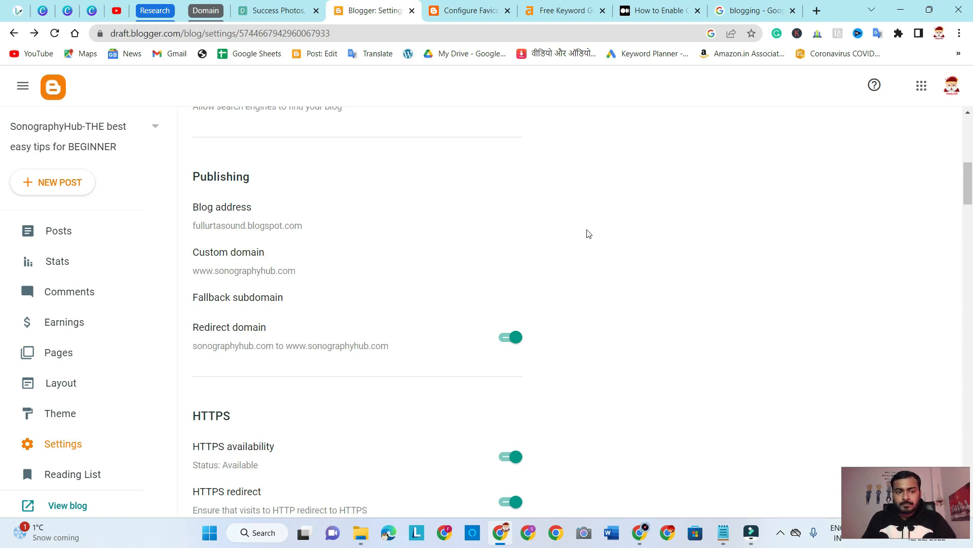
scroll(585, 233, "down", 1)
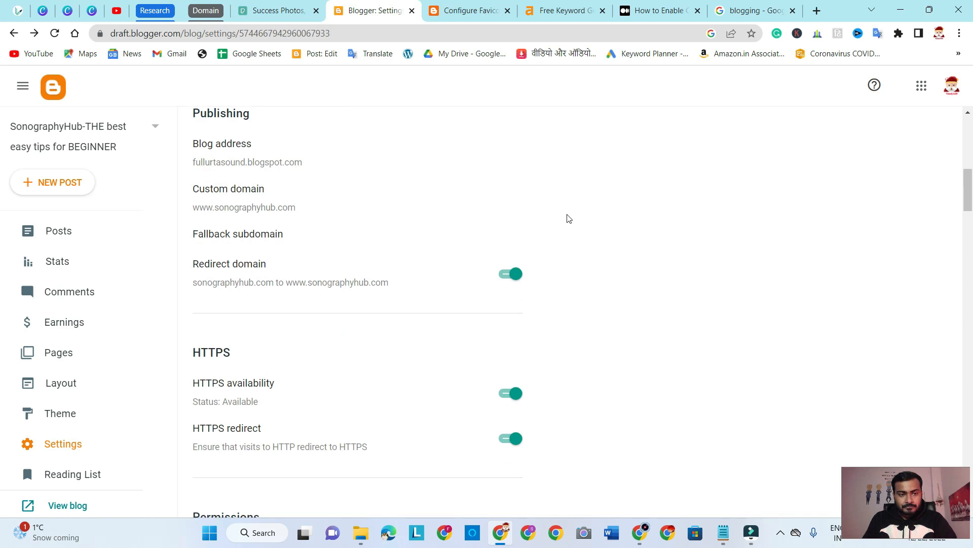
left_click_drag(272, 120, 196, 119)
scroll(195, 119, "up", 1)
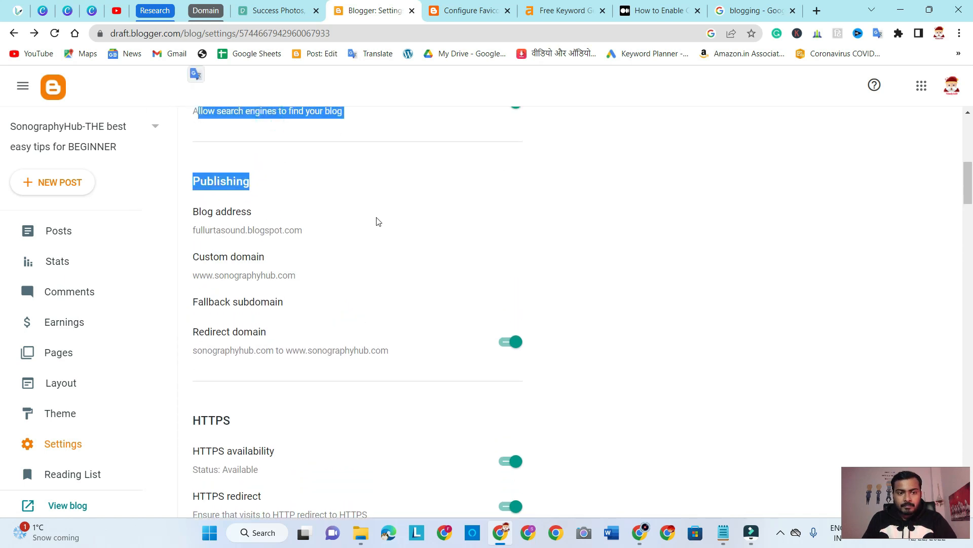
scroll(367, 215, "down", 1)
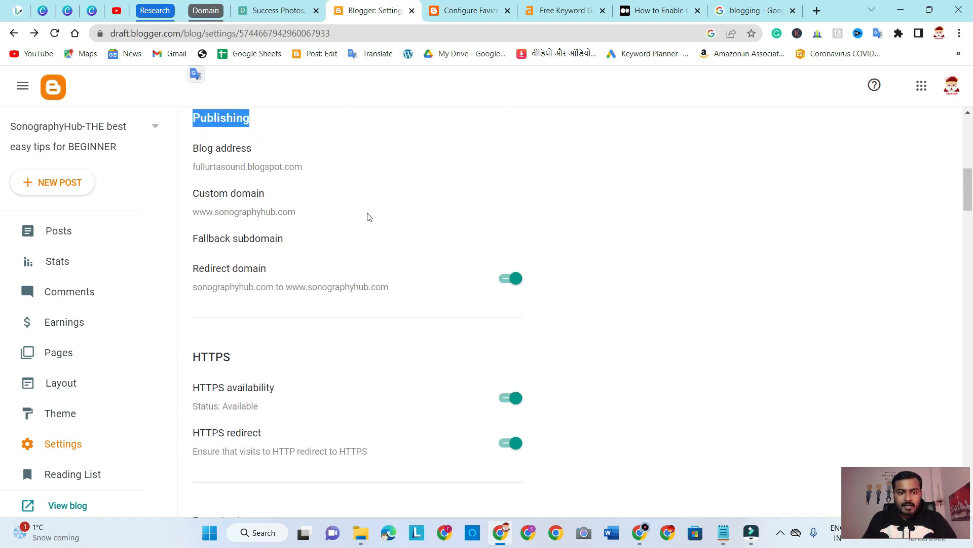
left_click(649, 179)
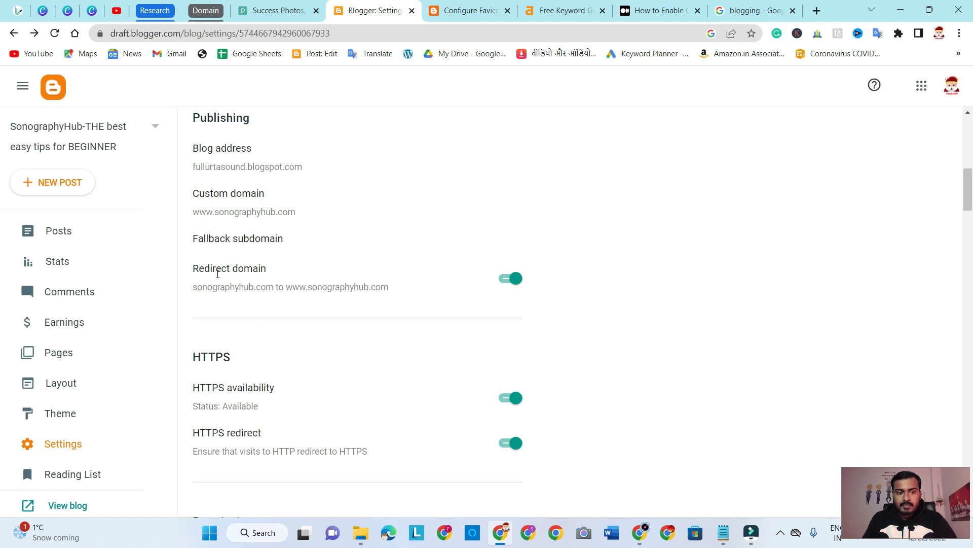
left_click_drag(192, 273, 269, 274)
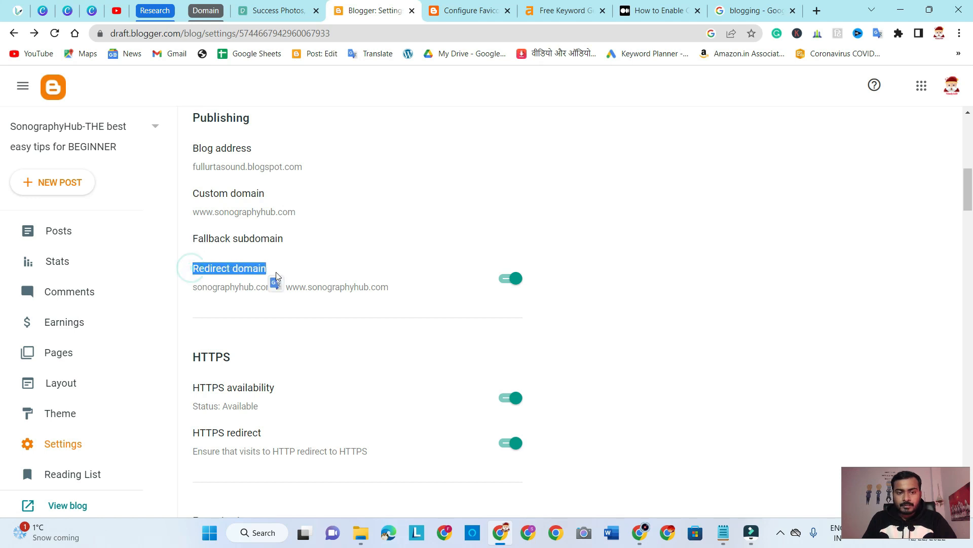
left_click(718, 276)
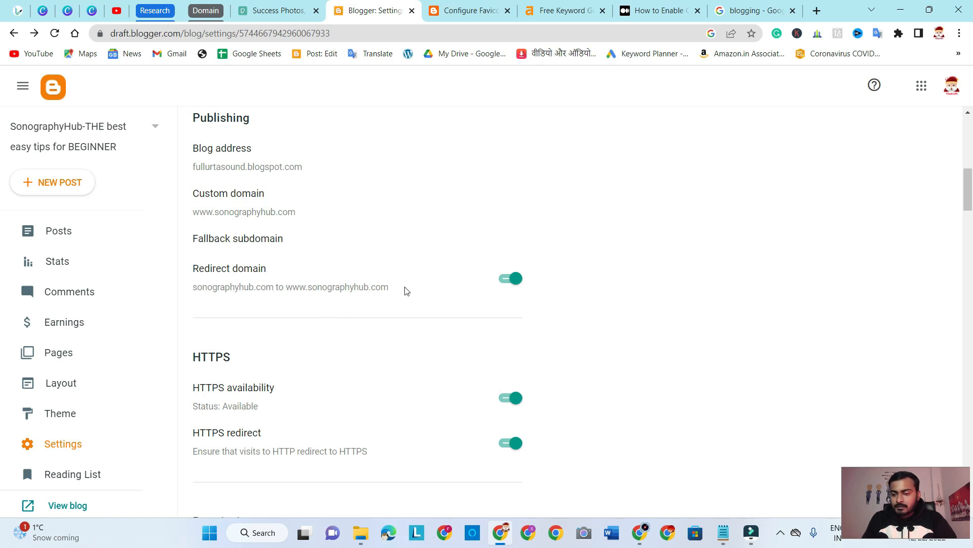
left_click_drag(195, 289, 391, 288)
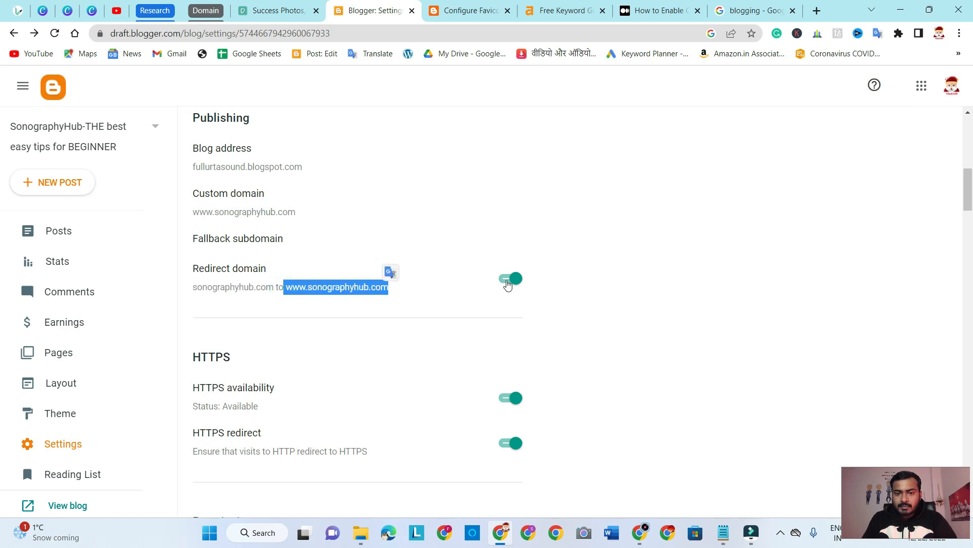
left_click(203, 295)
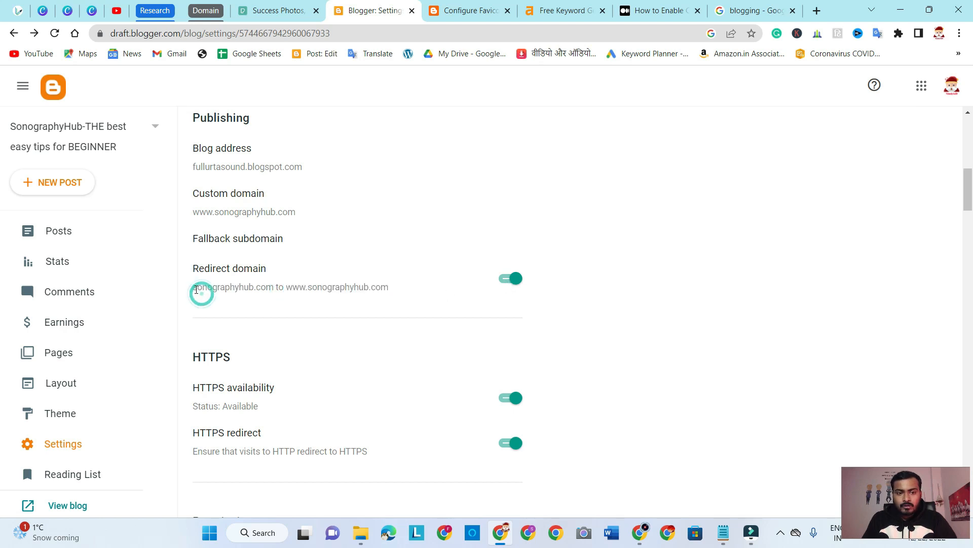
left_click_drag(195, 287, 387, 290)
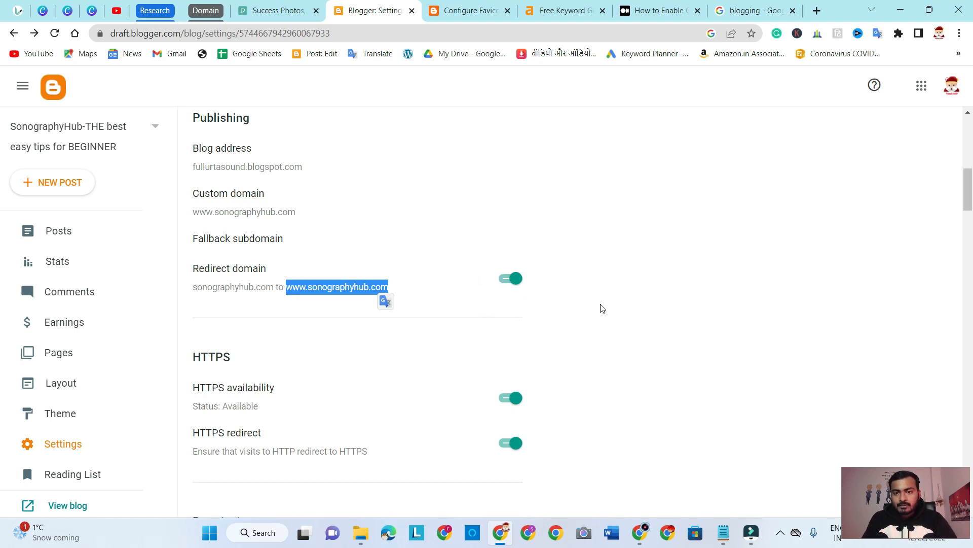
scroll(600, 305, "up", 6)
scroll(602, 309, "up", 4)
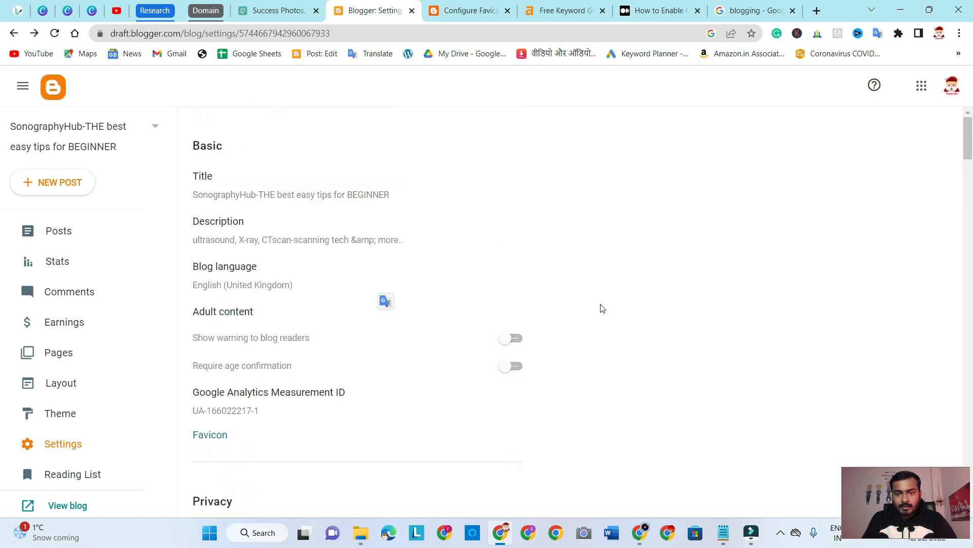
scroll(602, 309, "down", 5)
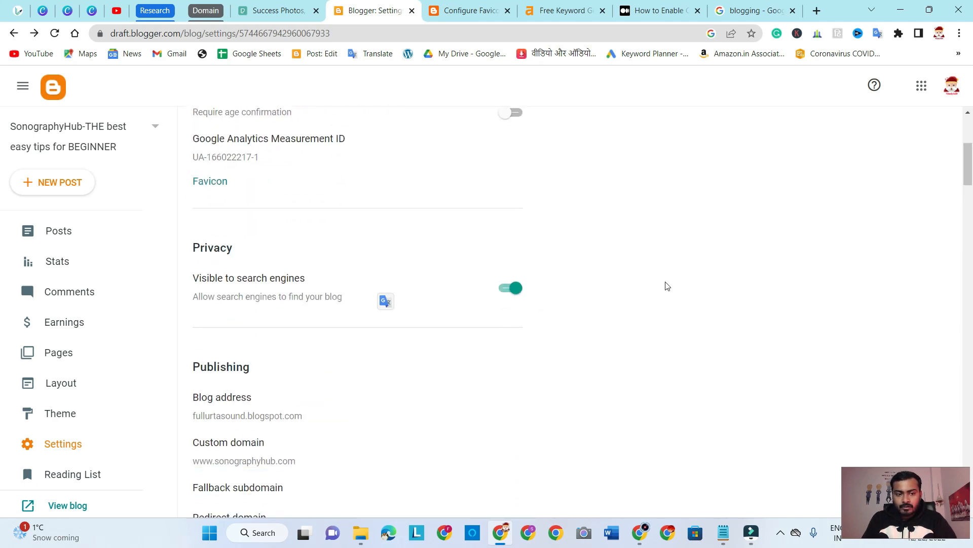
scroll(664, 282, "down", 5)
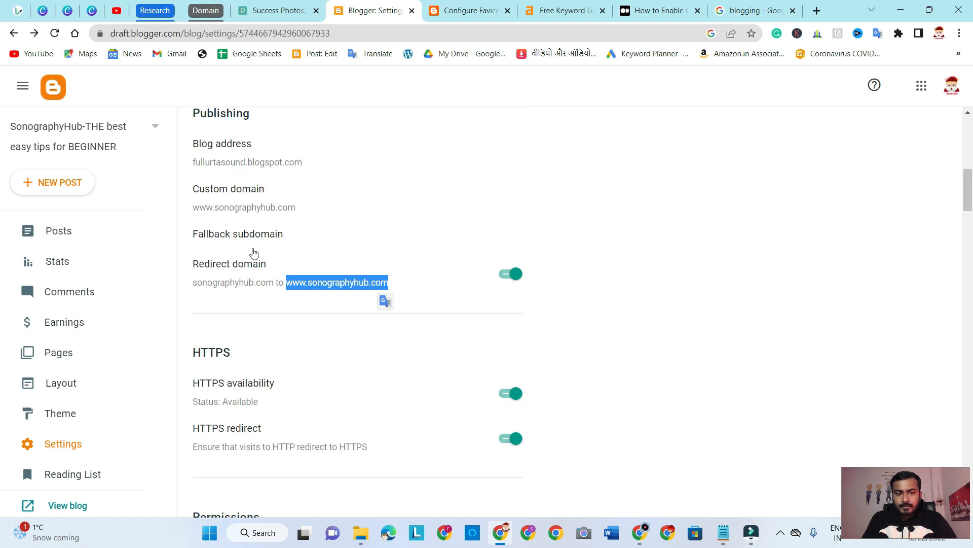
left_click(655, 270)
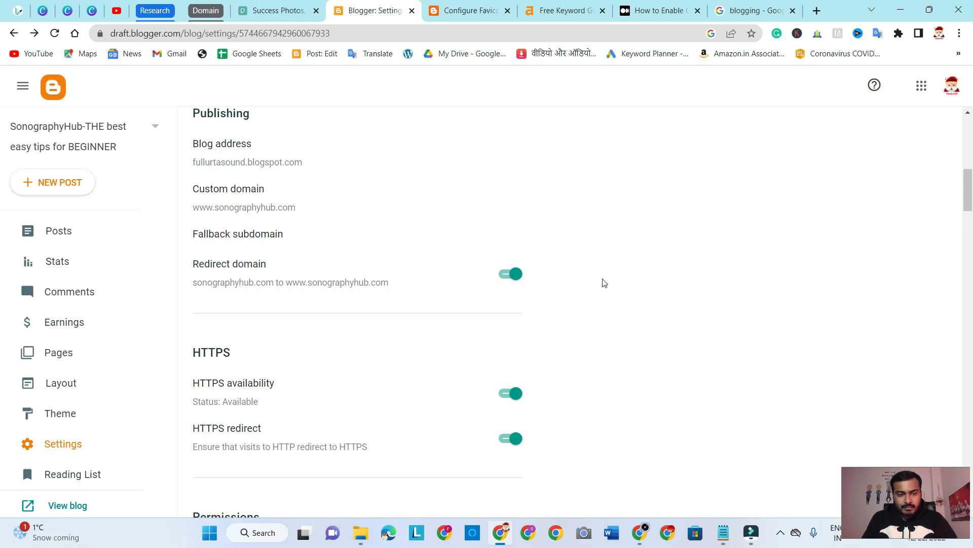
Review the HTTPS section, highlighting its heading and the HTTPS availability and HTTPS redirect options
scroll(604, 283, "down", 1)
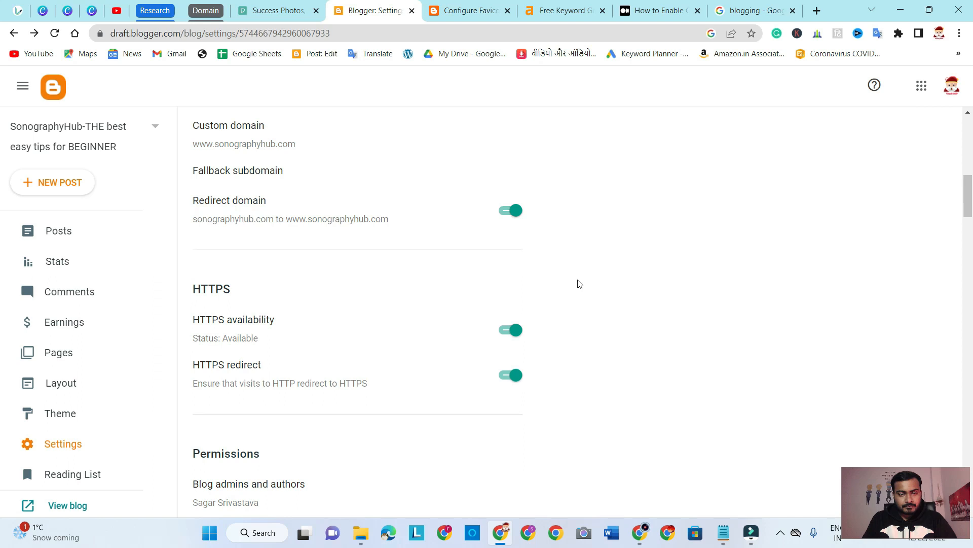
double_click(195, 289)
scroll(589, 326, "down", 2)
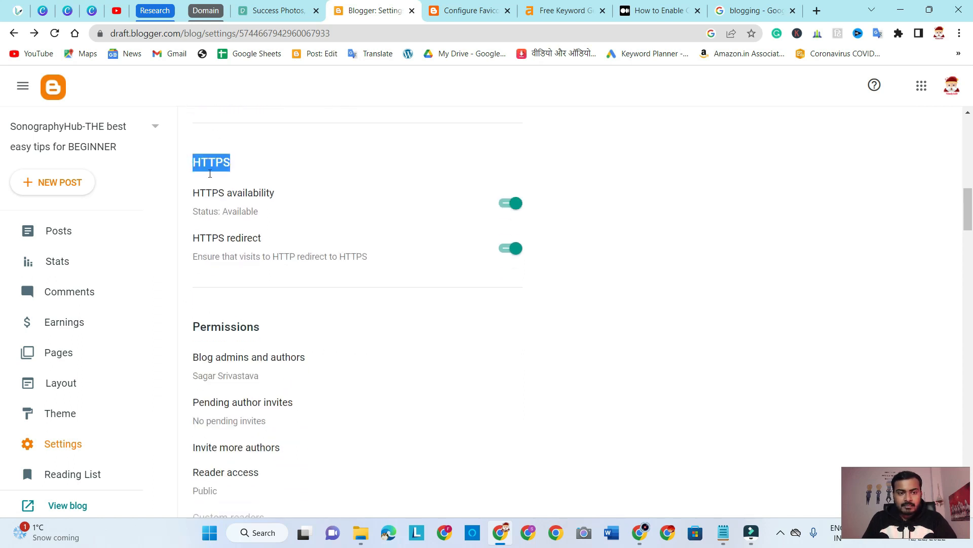
left_click_drag(194, 193, 274, 193)
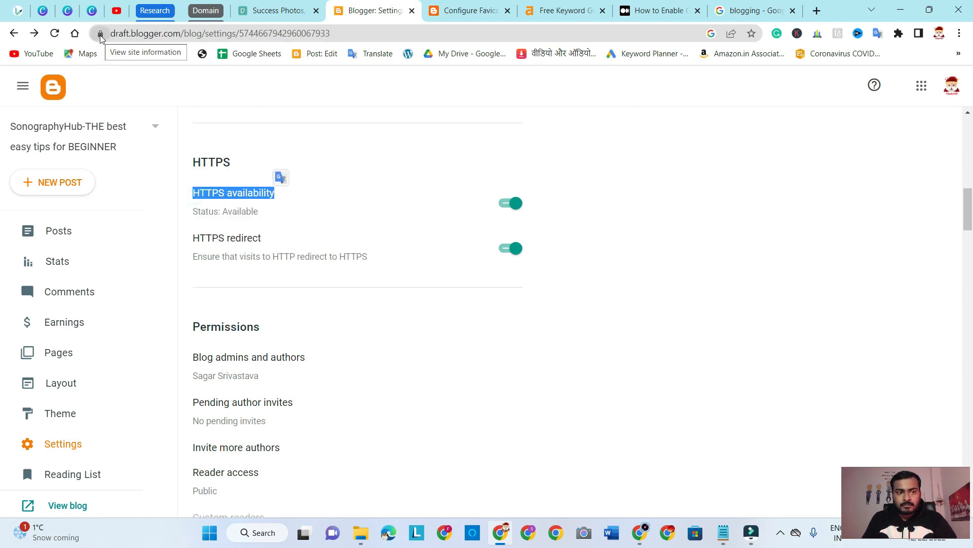
left_click(625, 246)
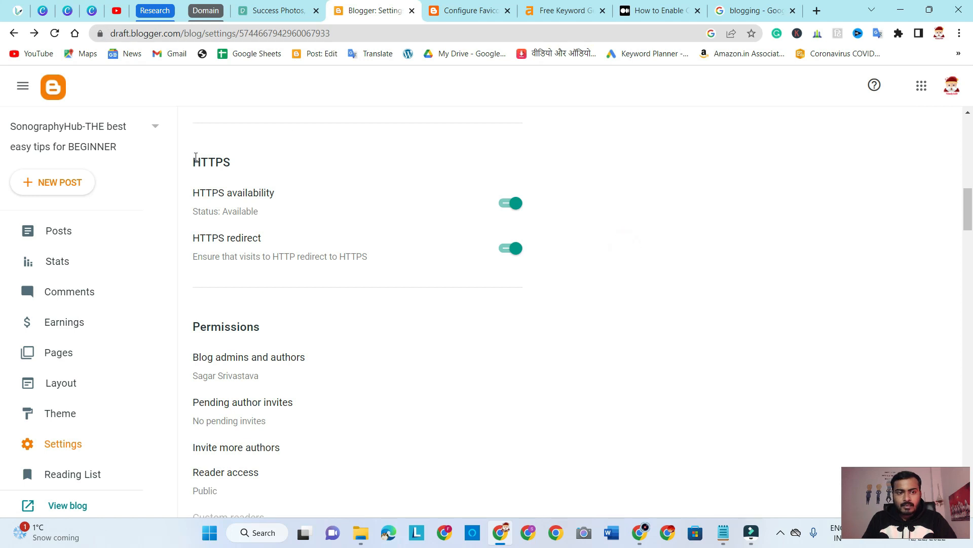
left_click_drag(194, 159, 525, 256)
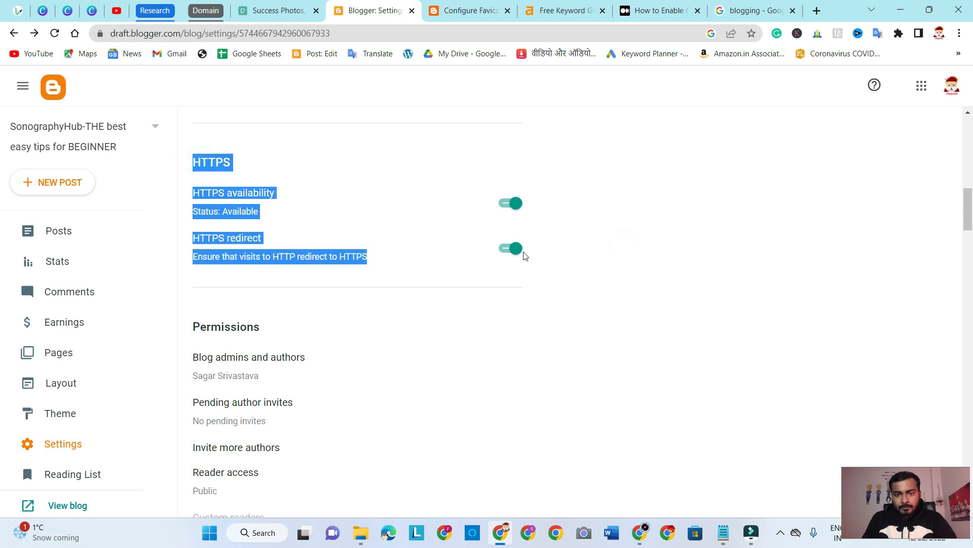
left_click(664, 243)
Review the Permissions section, opening the invitation form for more authors and cancelling it without sending an invite
scroll(614, 291, "down", 3)
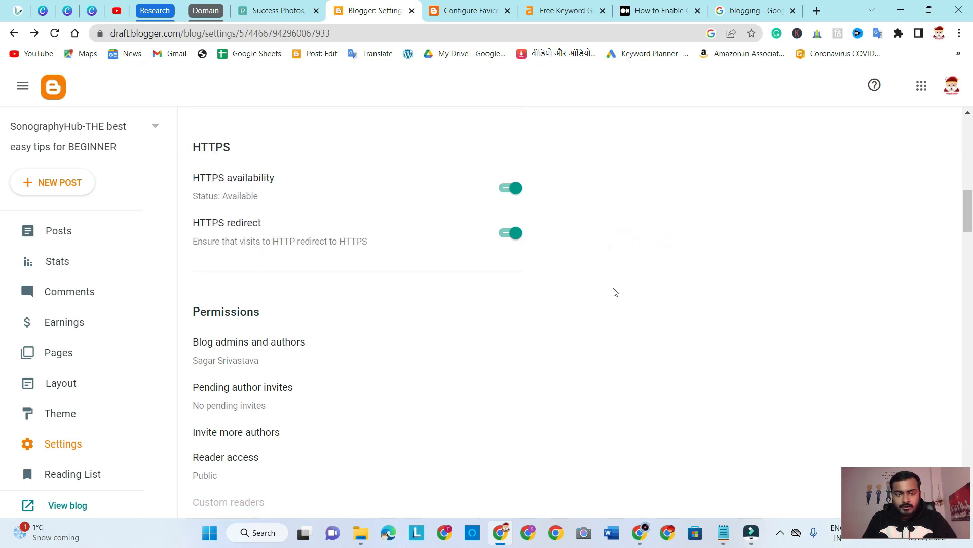
mouse_move(195, 199)
left_mouse_down()
mouse_move(276, 358)
mouse_move(218, 187)
mouse_move(184, 190)
left_mouse_up()
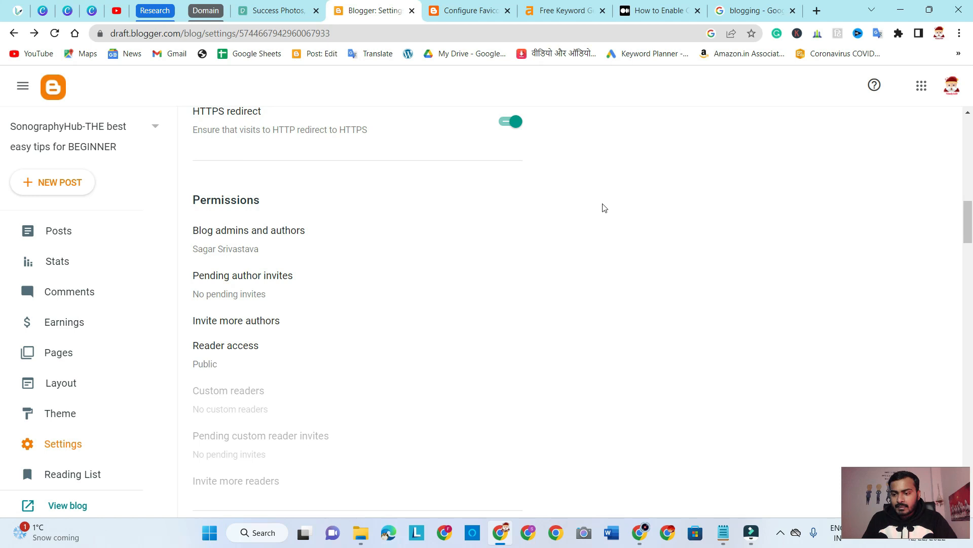
scroll(612, 246, "down", 1)
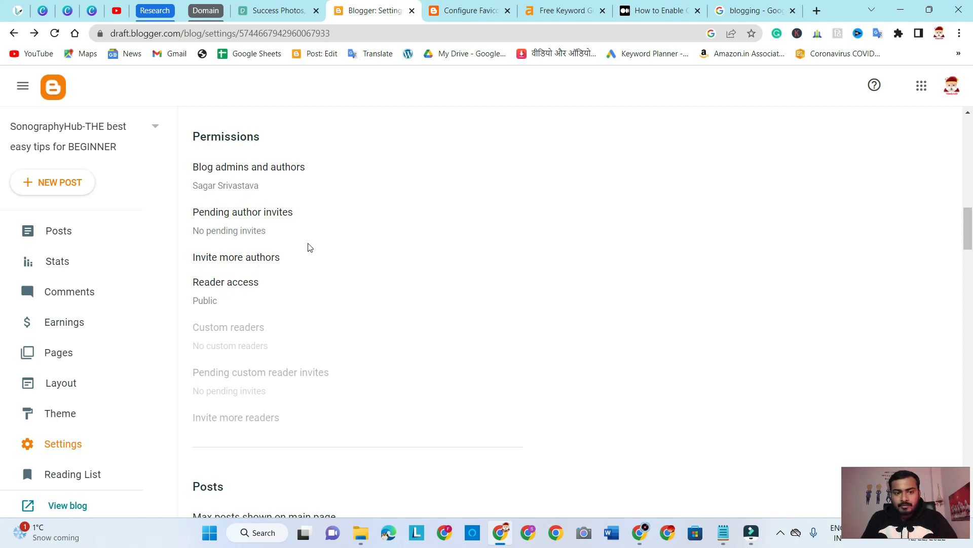
left_click(267, 261)
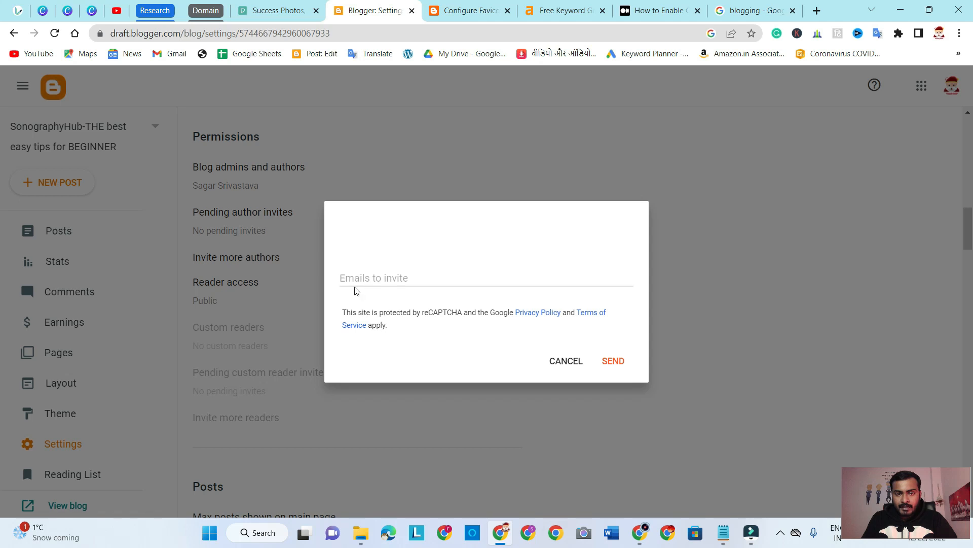
left_click(355, 280)
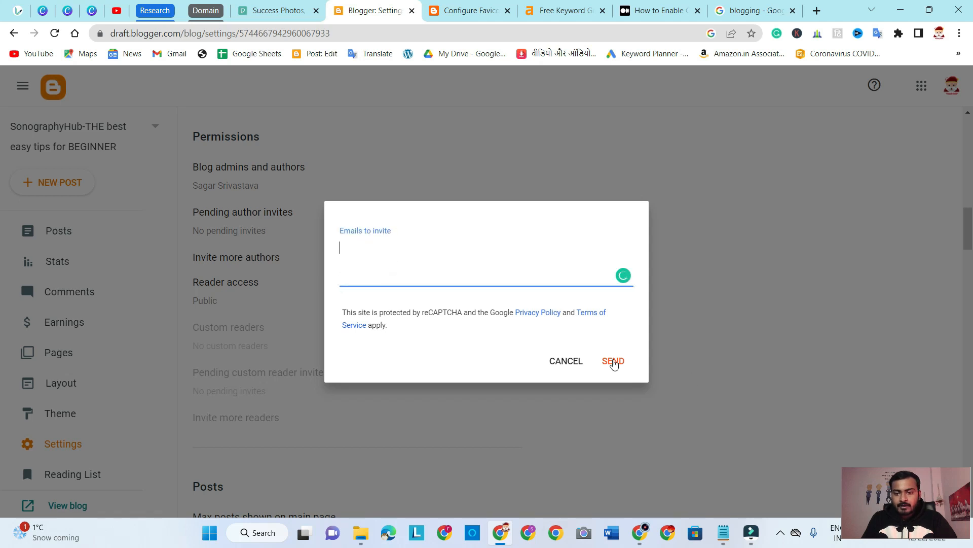
left_click(572, 362)
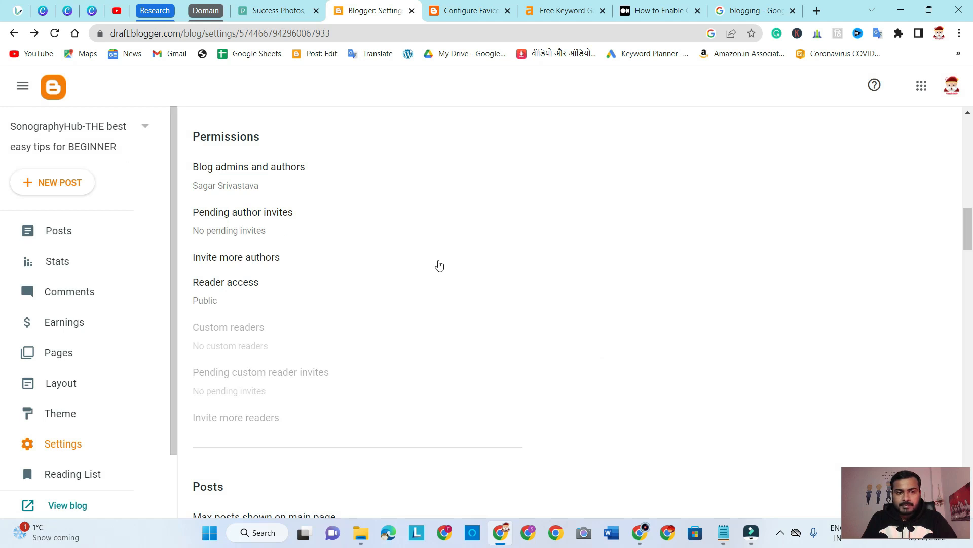
scroll(354, 238, "down", 5)
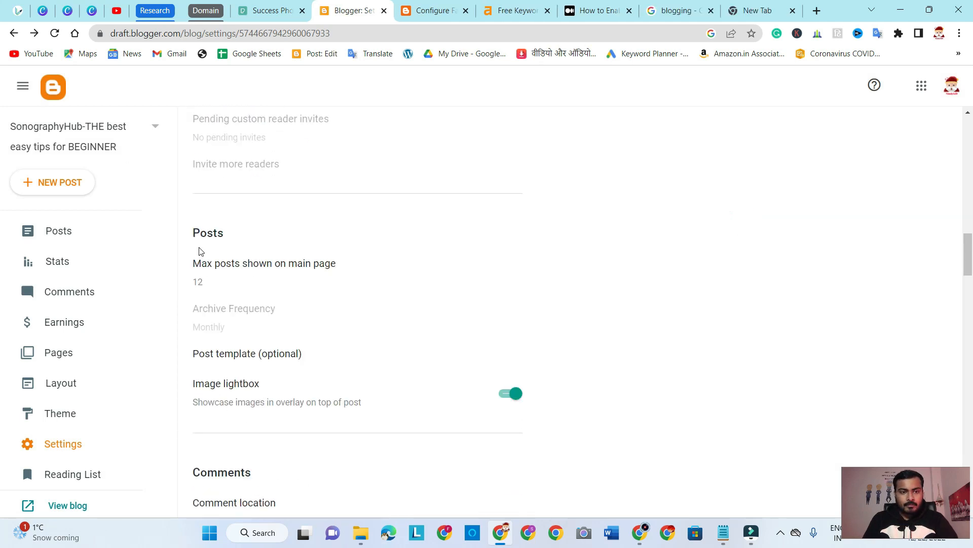
Review the Posts section, highlighting its heading and options down to Image lightbox
left_click_drag(194, 231, 527, 405)
left_click(599, 316)
scroll(598, 316, "down", 2)
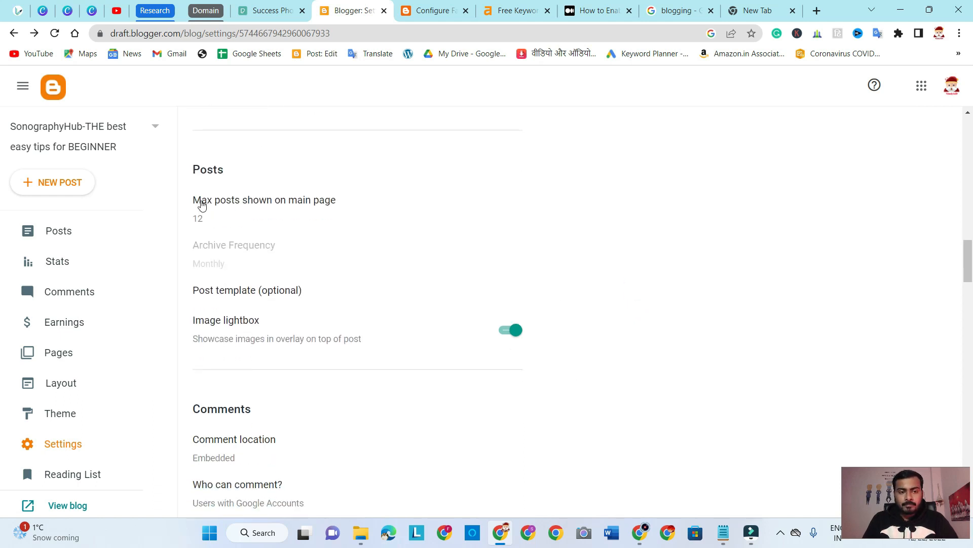
Set the maximum posts shown on the main page to 12 and save the setting
left_click(290, 204)
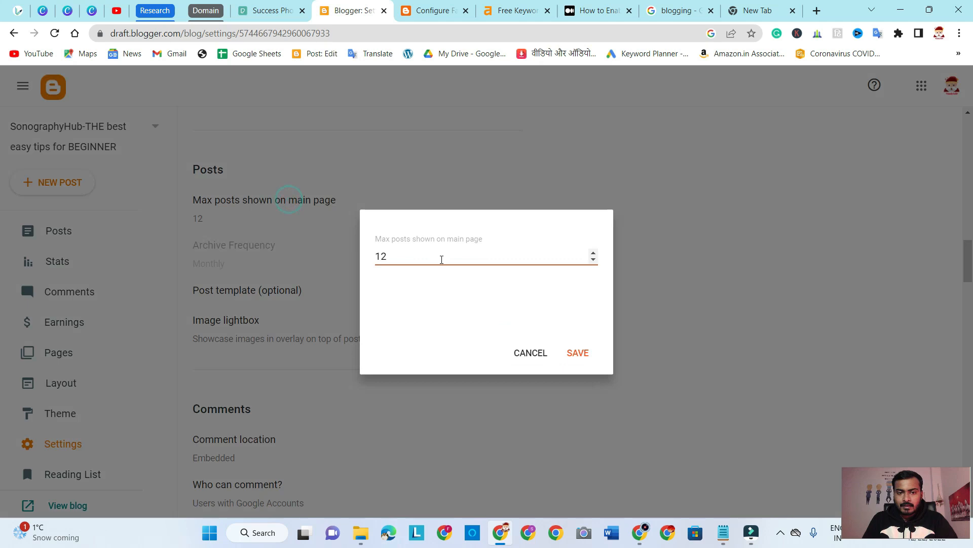
left_click(592, 254)
left_click(593, 254)
left_click(592, 254)
left_click(593, 254)
left_click(593, 259)
left_click(592, 259)
left_click(593, 259)
left_click(593, 259)
left_click(593, 259)
left_click(593, 254)
left_click(593, 254)
left_click(578, 352)
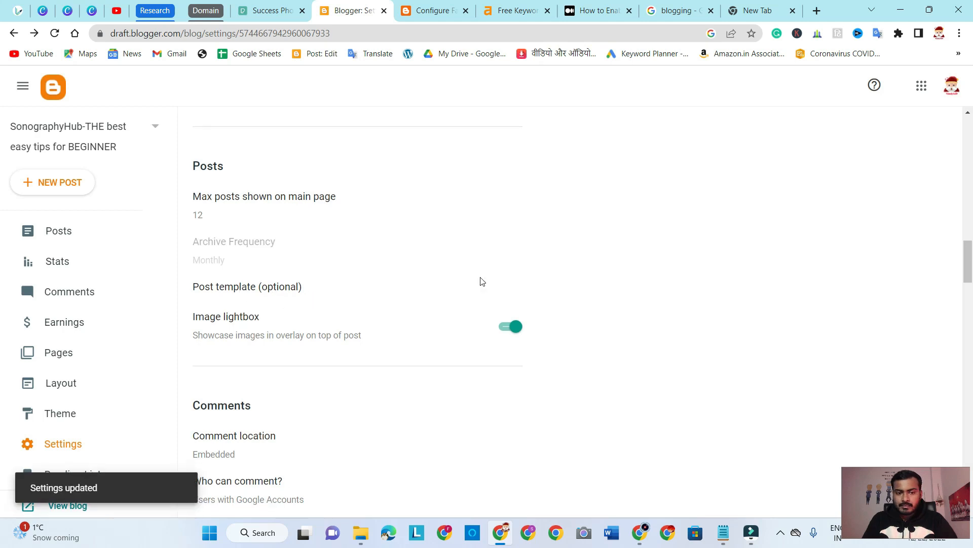
Examine the Image lightbox option in the Posts section, highlighting its label and description
scroll(482, 282, "down", 1)
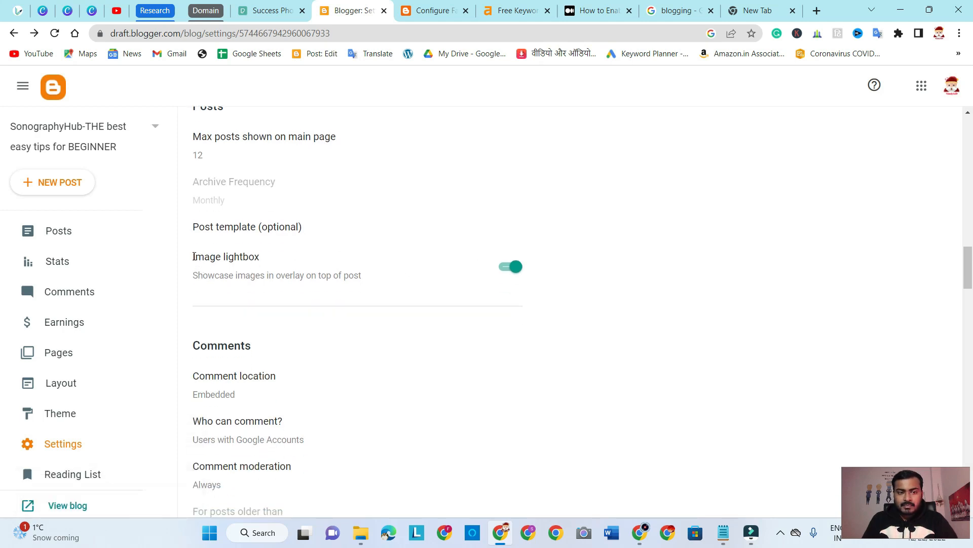
left_click_drag(194, 256, 419, 286)
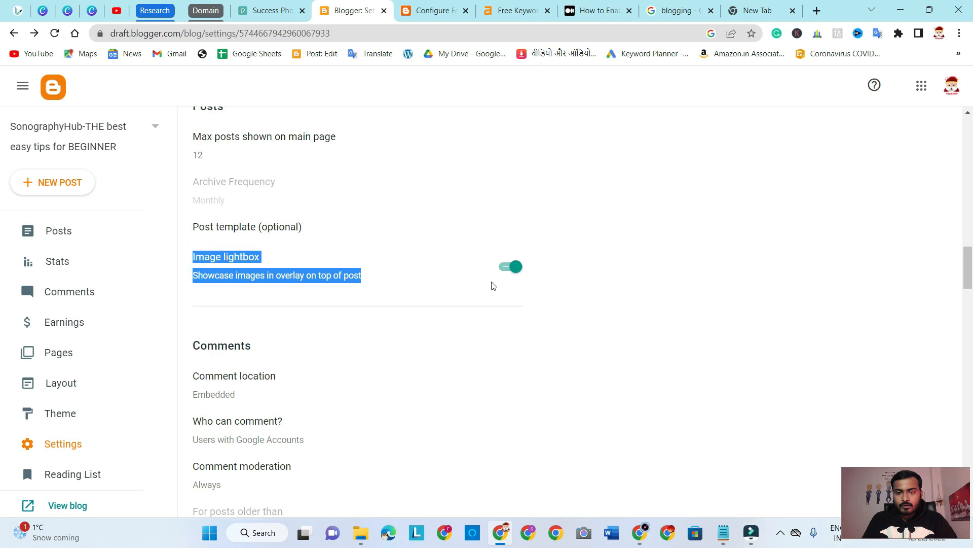
left_click(627, 252)
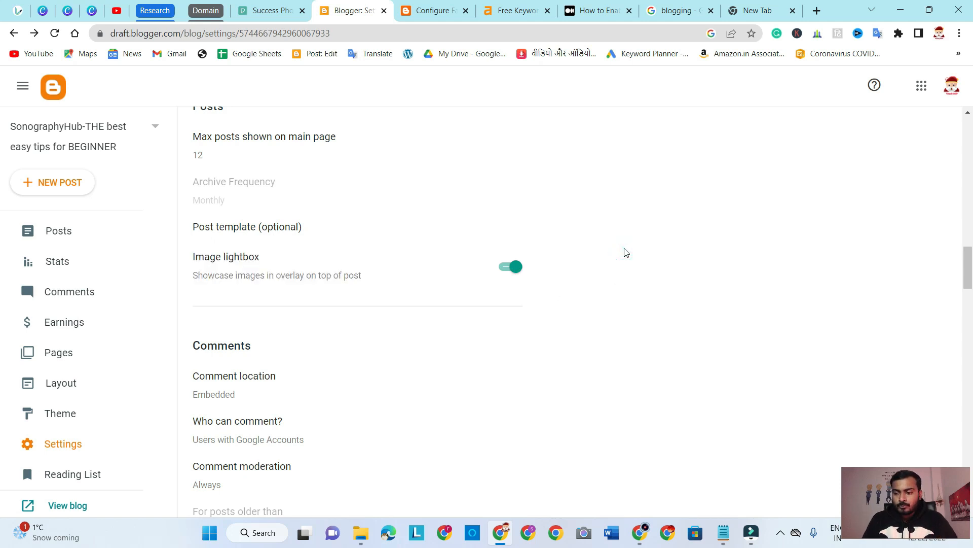
Open The Balance's "Blogging: What Is It?" article from the existing Google results for "blogging"
left_click(769, 6)
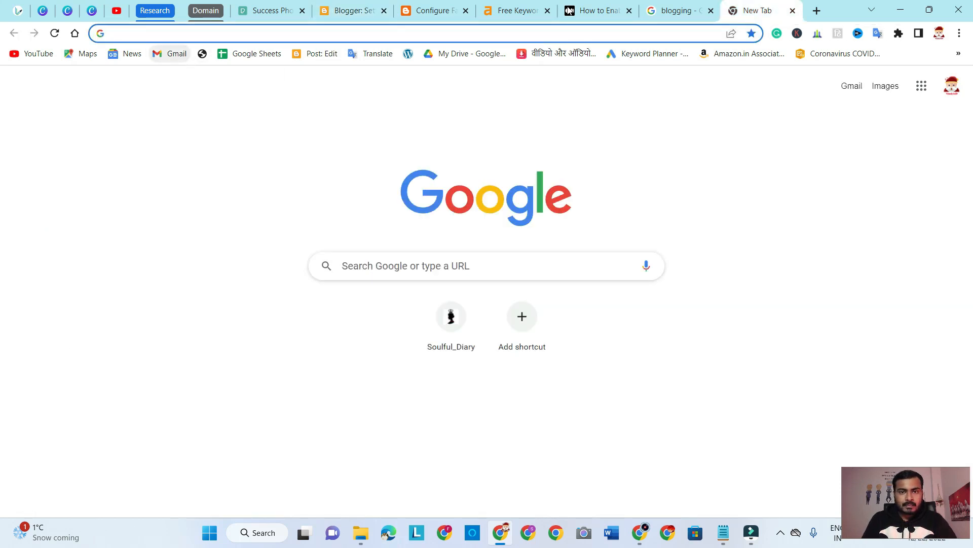
left_click(649, 15)
scroll(433, 261, "down", 10)
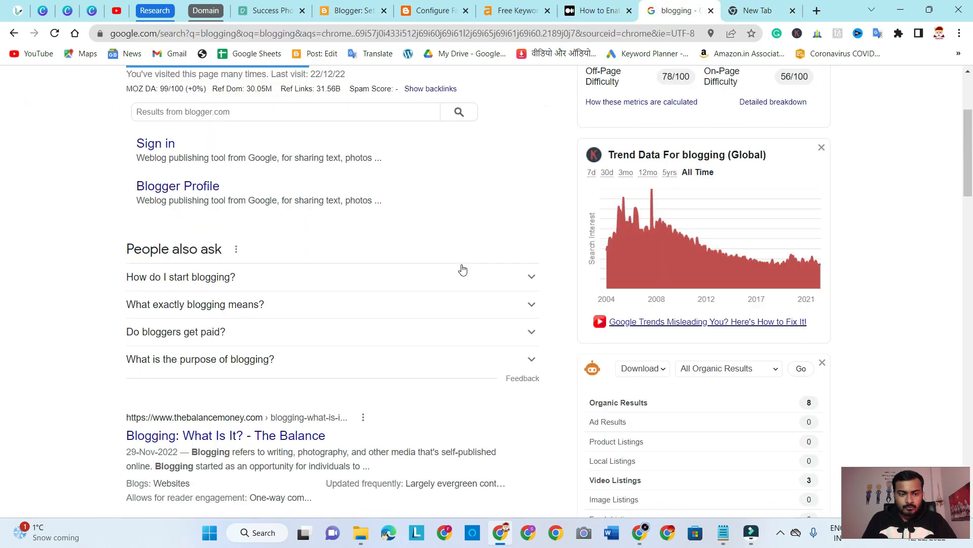
scroll(207, 110, "up", 3)
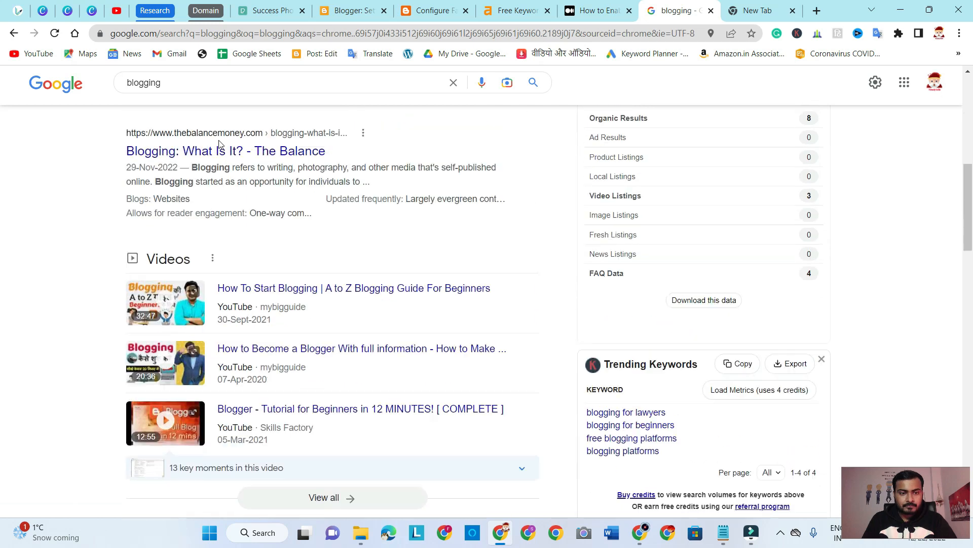
left_click(224, 231)
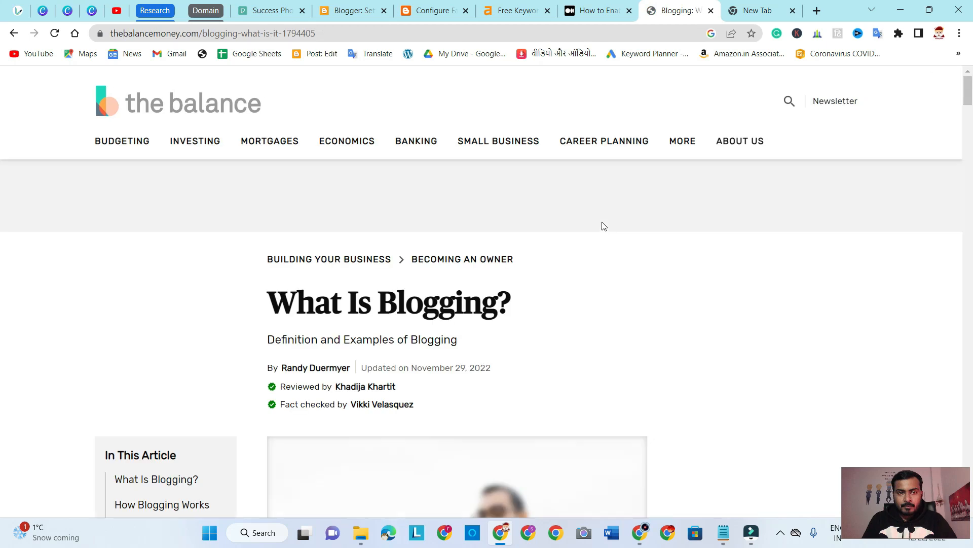
Look over the What Is Blogging? article, open The Balance's home page and browse its posts
scroll(602, 224, "down", 6)
scroll(602, 253, "up", 6)
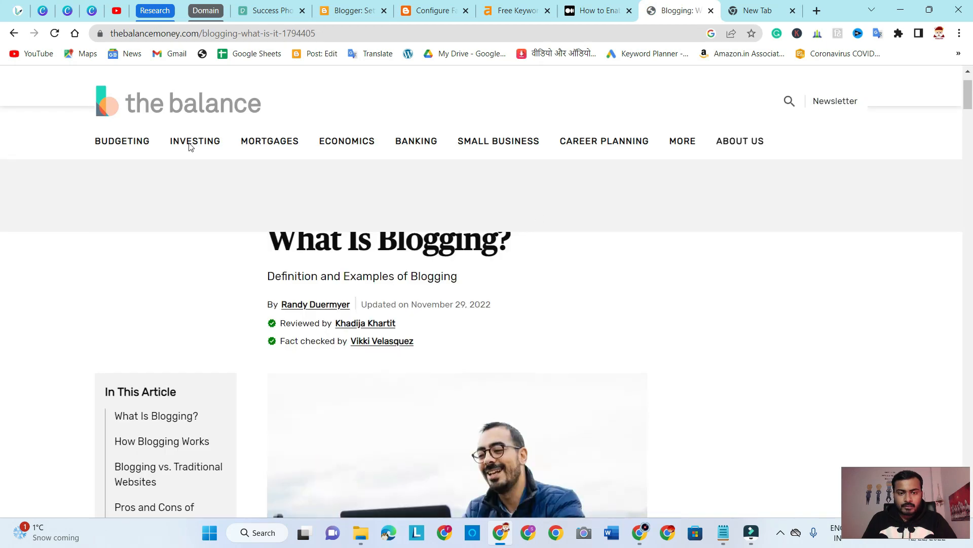
left_click(184, 100)
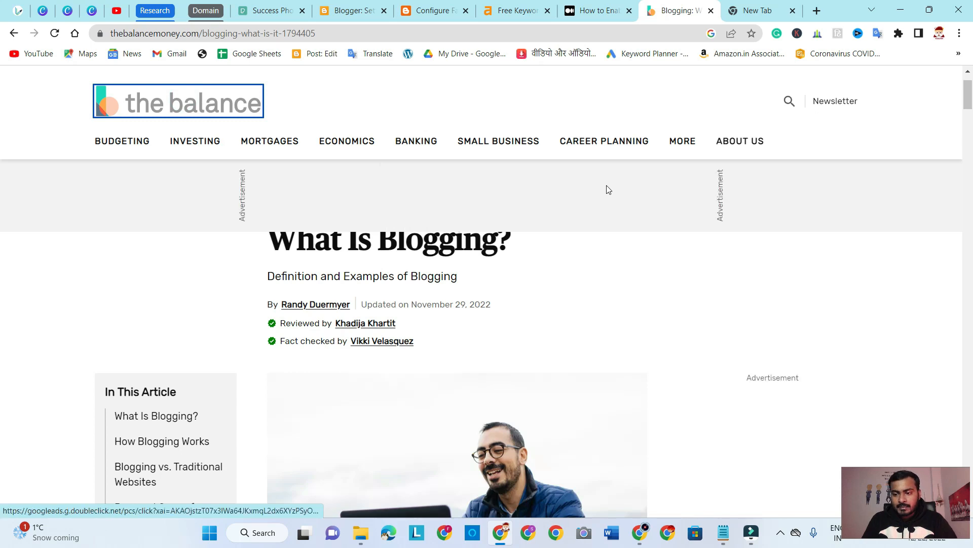
scroll(746, 259, "down", 5)
scroll(747, 259, "up", 5)
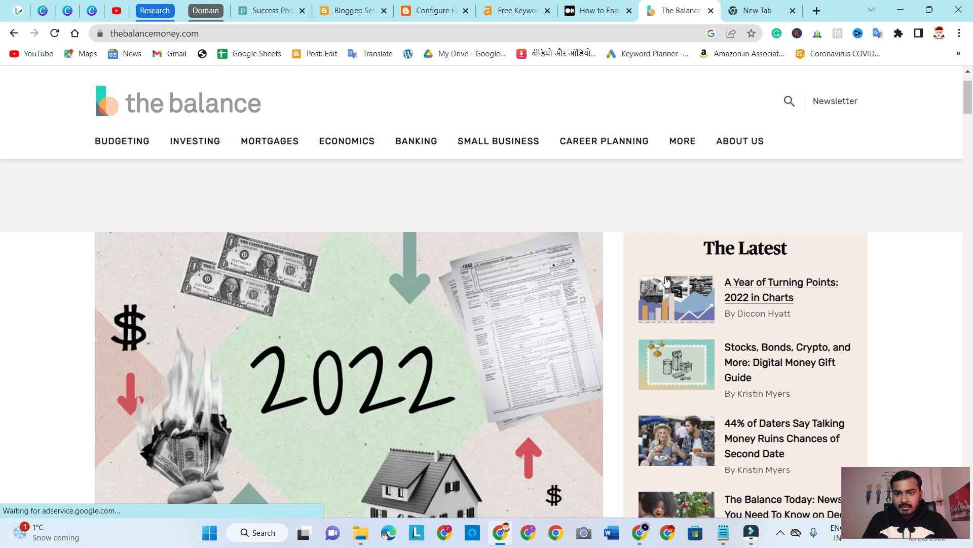
Return to the Blogger settings and review the Comments section, opening the Comment location choices and cancelling them
left_click(357, 6)
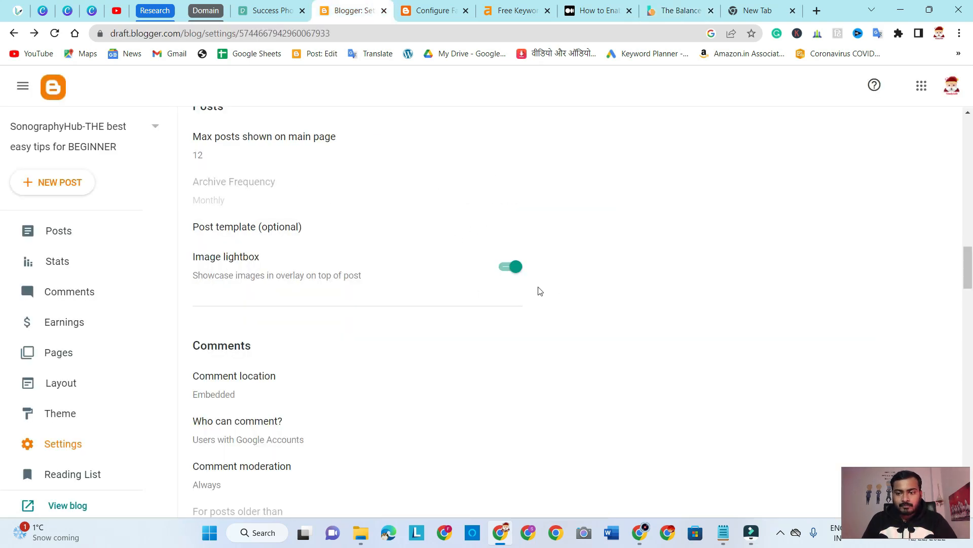
scroll(666, 303, "down", 4)
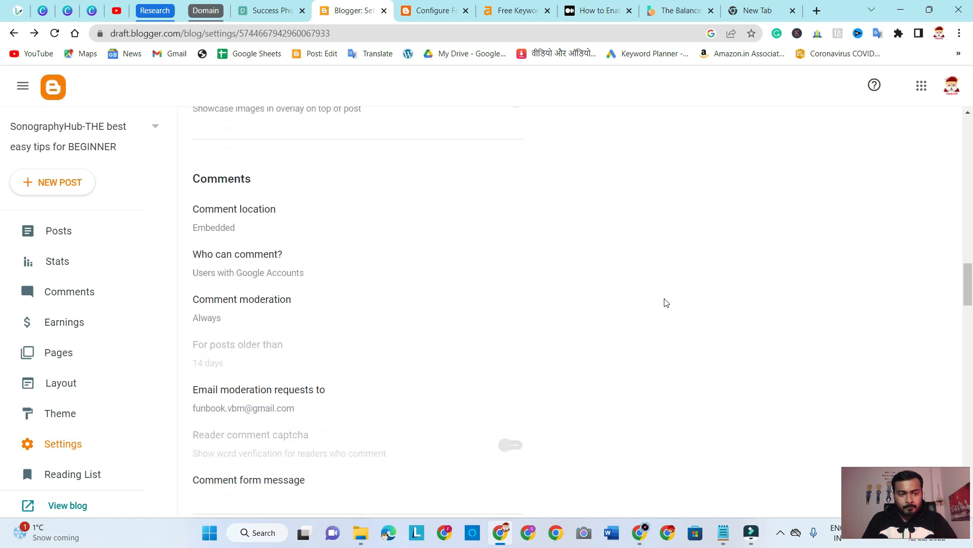
scroll(390, 236, "up", 2)
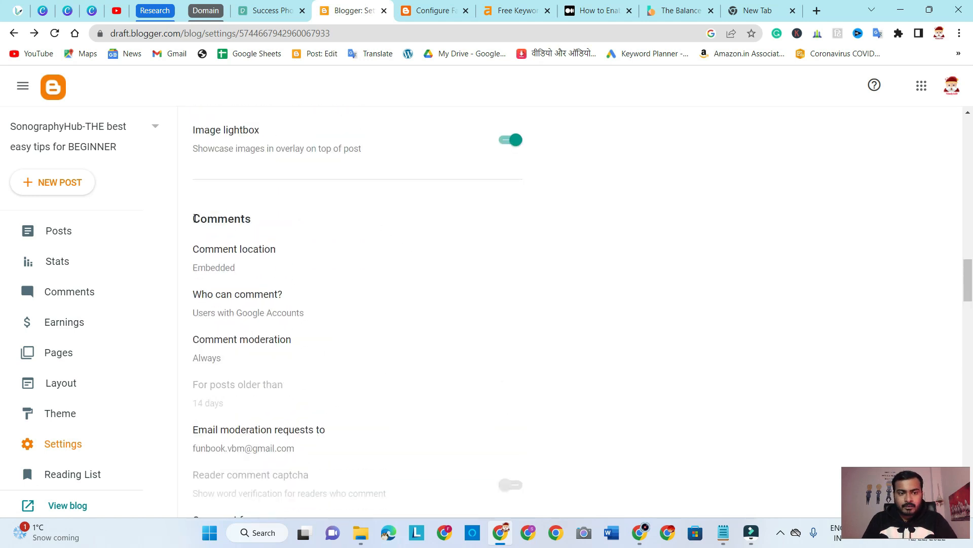
left_click_drag(195, 218, 306, 239)
left_click(495, 265)
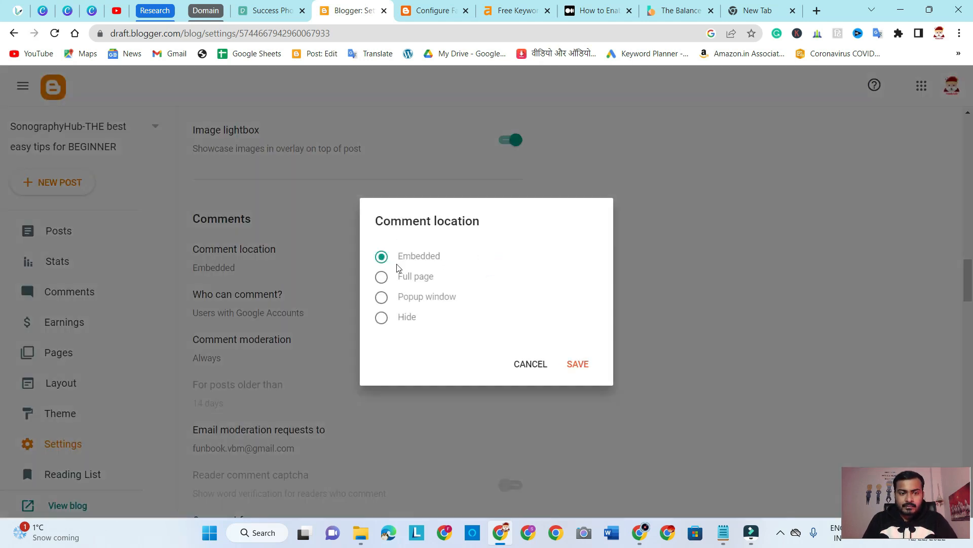
left_click(527, 362)
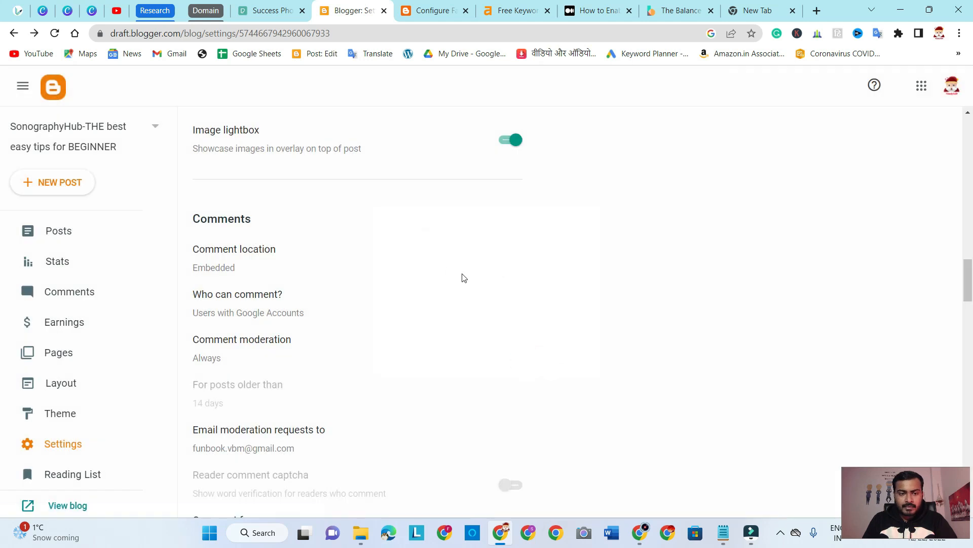
scroll(463, 278, "down", 1)
mouse_move(196, 150)
left_mouse_down()
mouse_move(352, 404)
mouse_move(192, 148)
left_mouse_up()
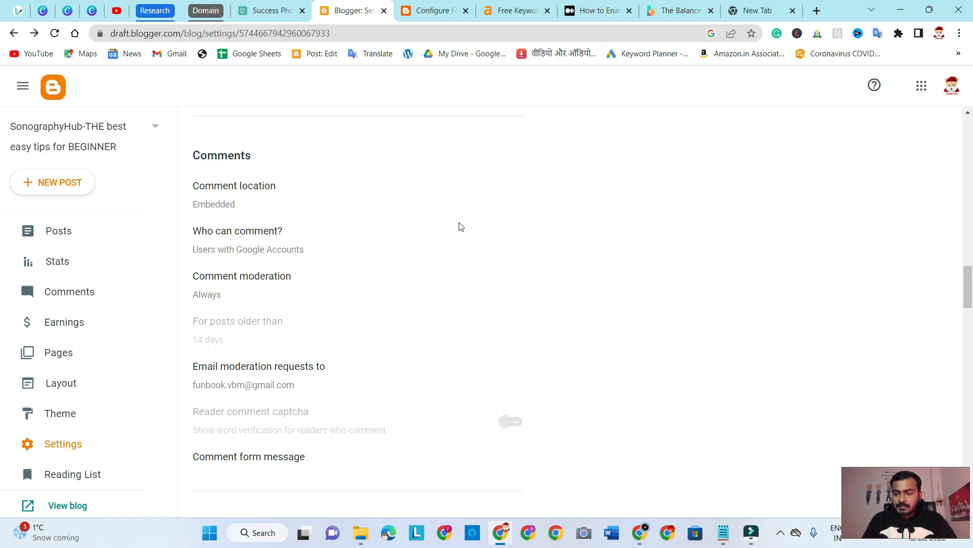
Review the Email section, highlighting its options from Post using email through Pending post notification emails
scroll(477, 263, "down", 5)
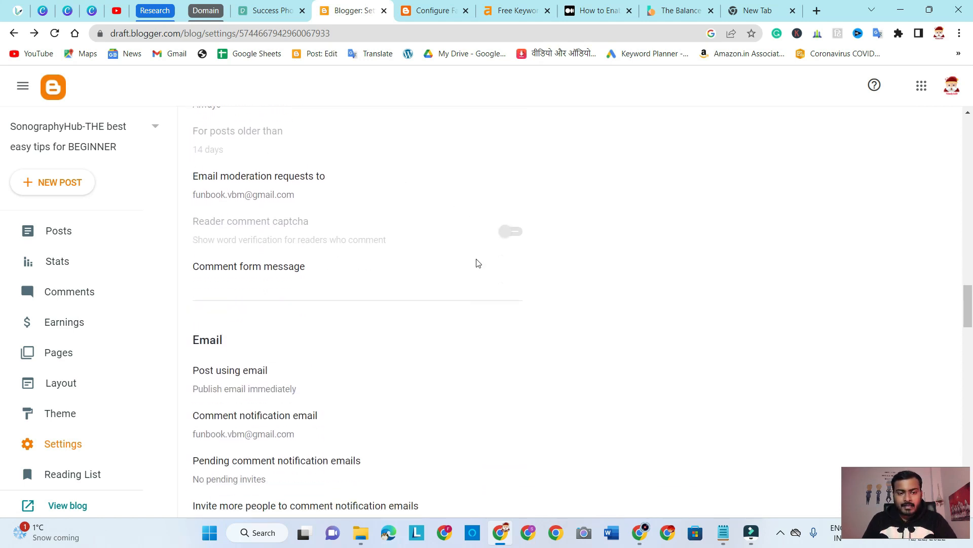
left_click_drag(196, 212, 409, 443)
scroll(486, 339, "down", 1)
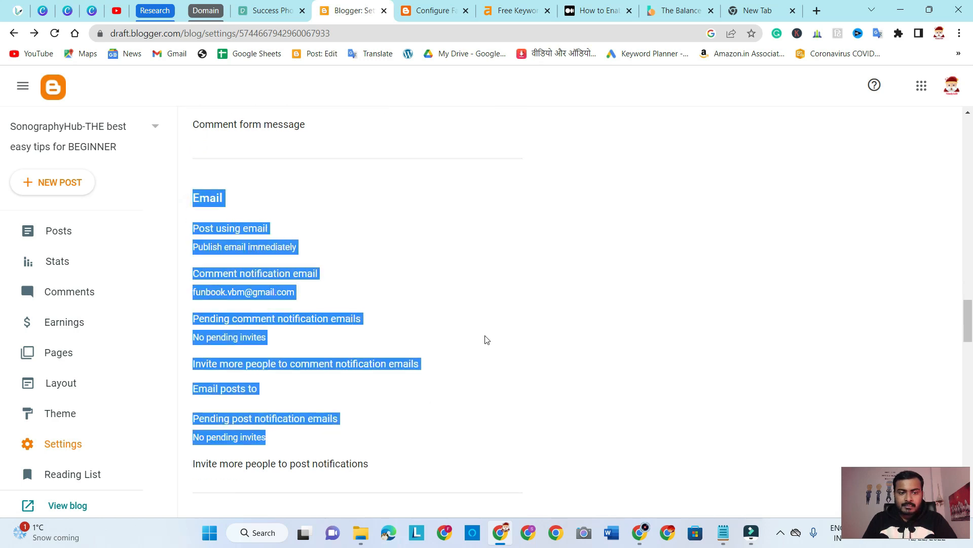
scroll(486, 339, "down", 2)
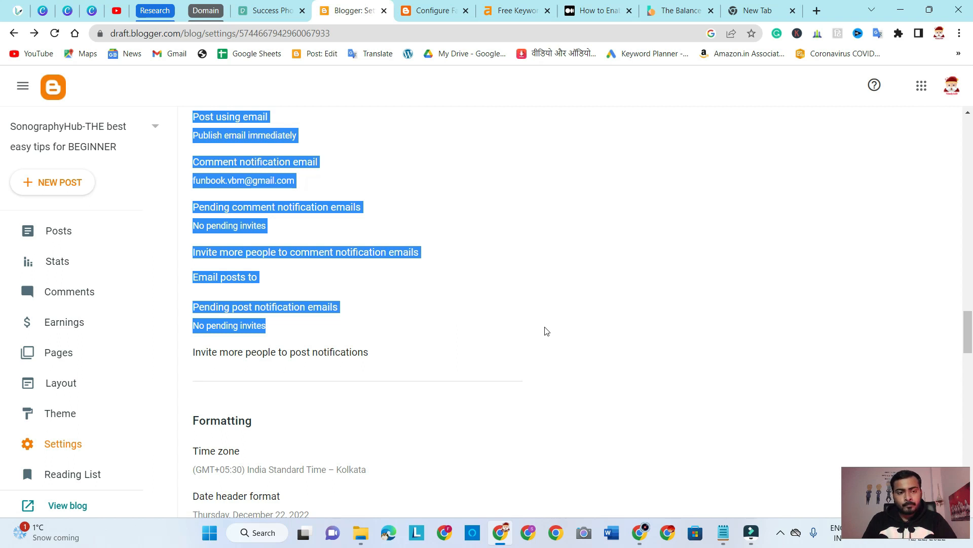
left_click(576, 306)
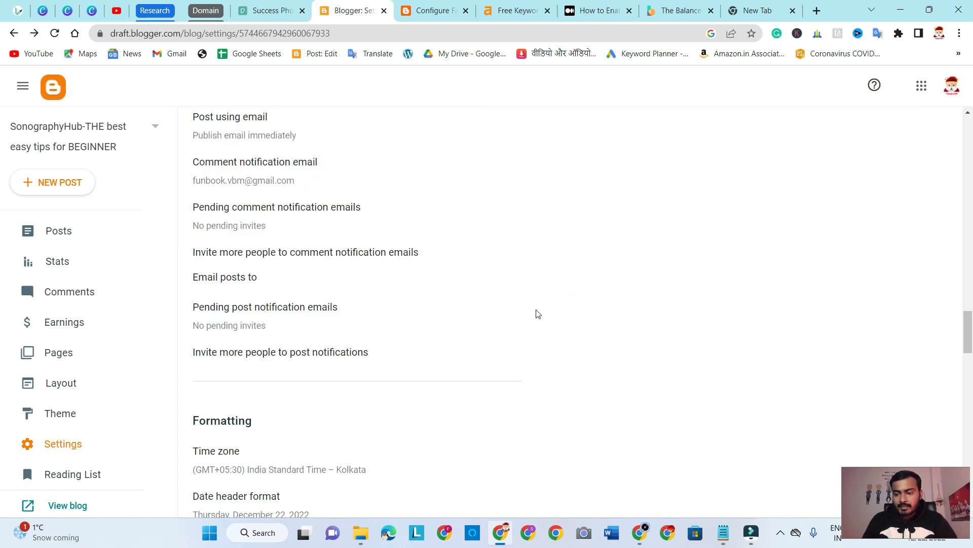
Examine the Time zone option in the Formatting section, opening its list of zones and cancelling
scroll(538, 314, "down", 5)
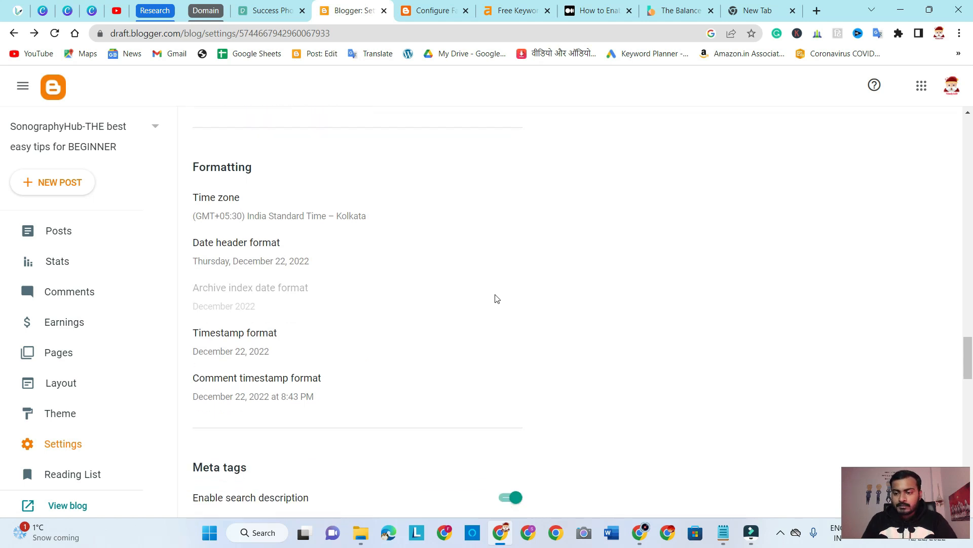
left_click_drag(195, 165, 187, 203)
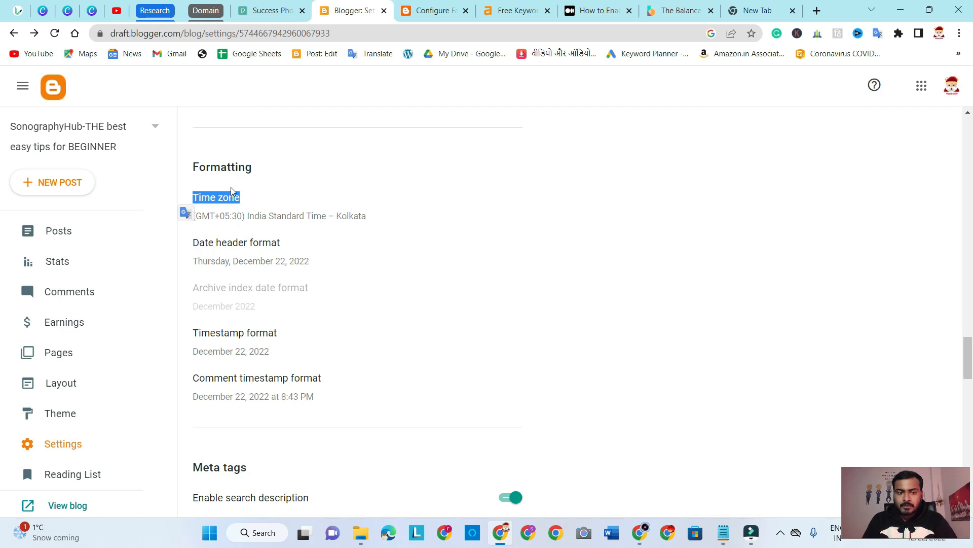
left_click(504, 223)
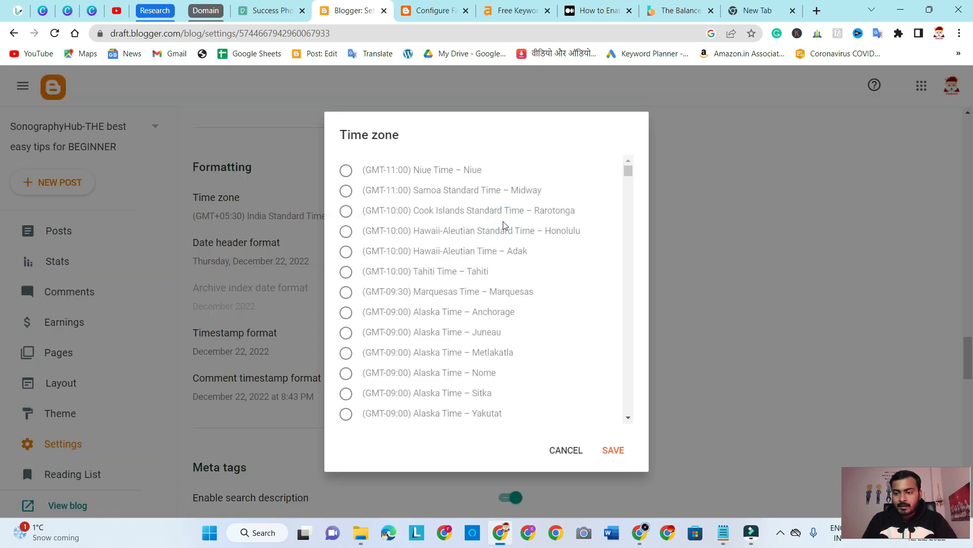
left_click(564, 450)
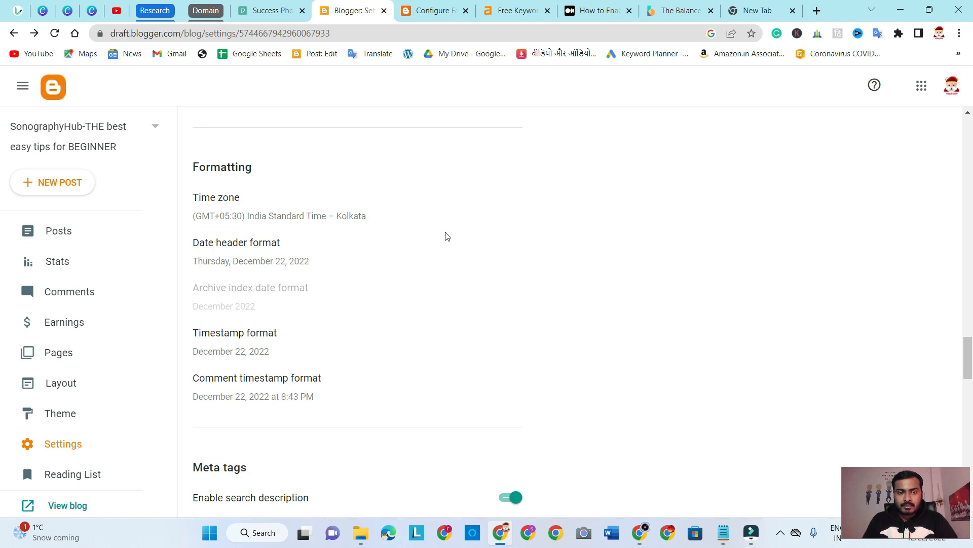
Examine the available Date header format choices in the Formatting section and cancel without changing the format
scroll(447, 235, "down", 1)
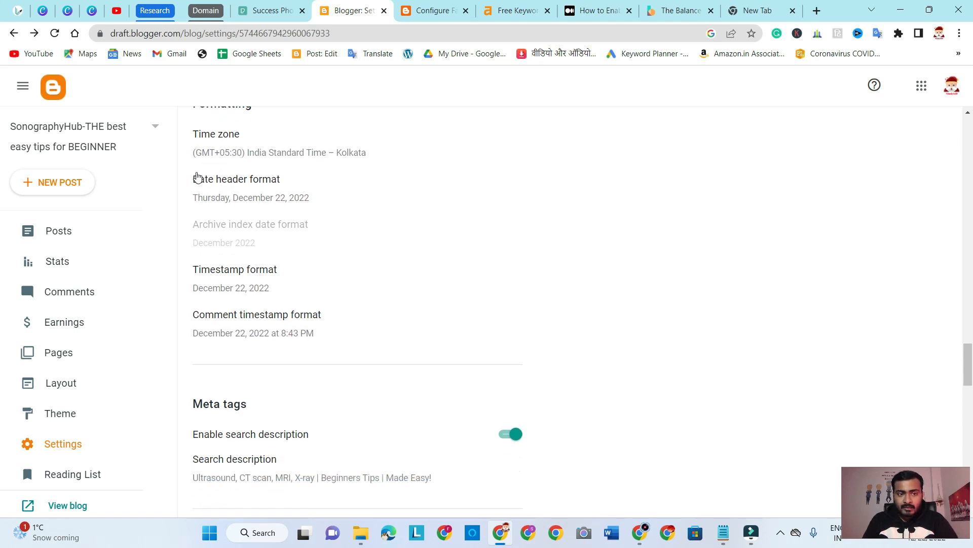
left_click(269, 197)
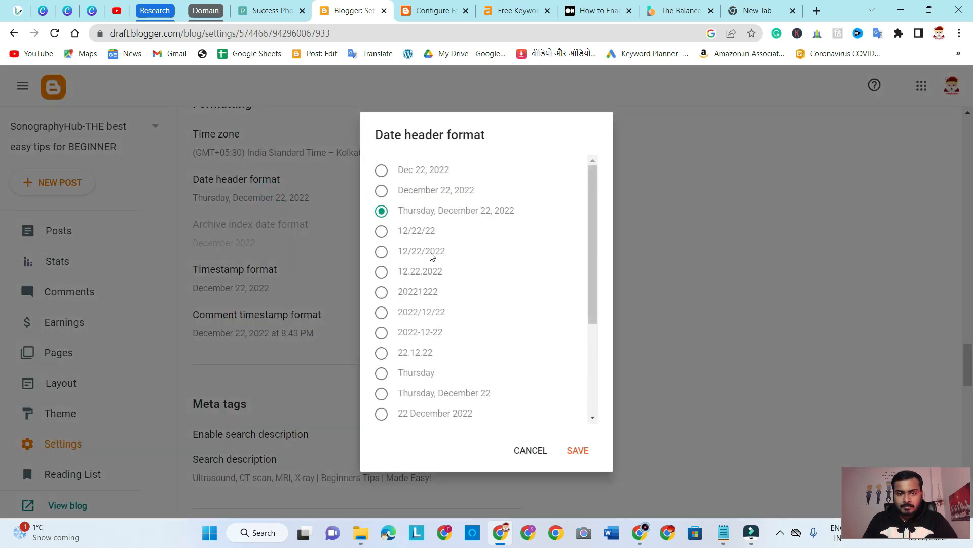
left_click(532, 453)
Examine the available Timestamp format choices in the Formatting section and cancel without changing the format
scroll(286, 200, "down", 2)
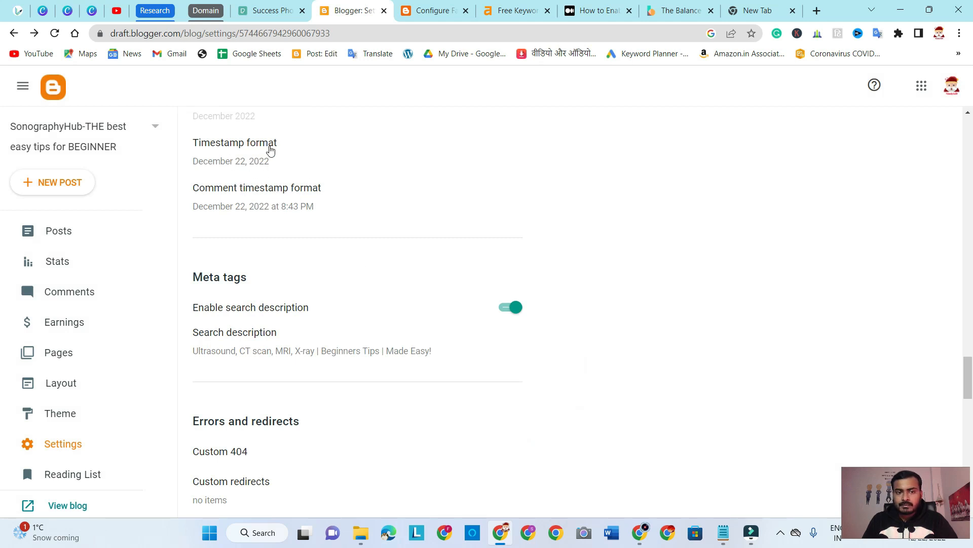
left_click(242, 144)
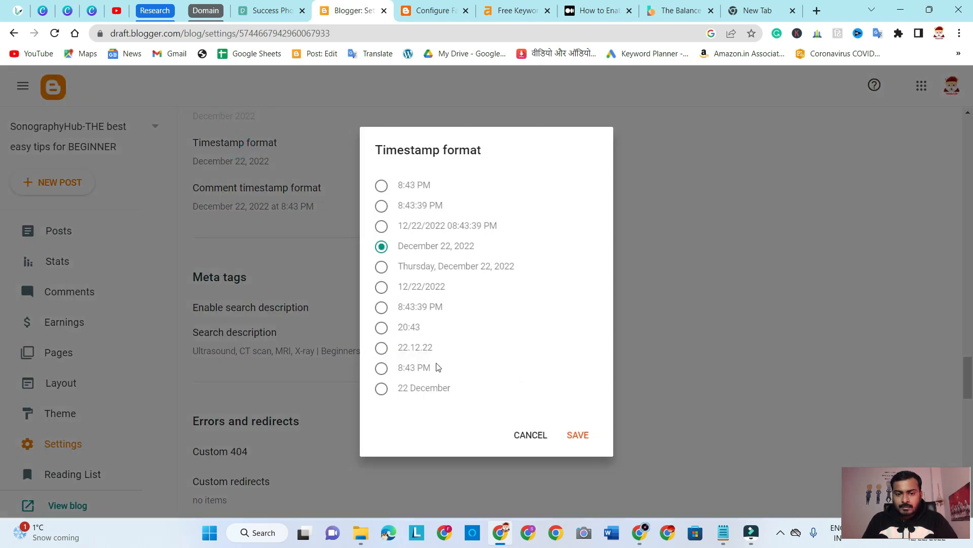
left_click(530, 434)
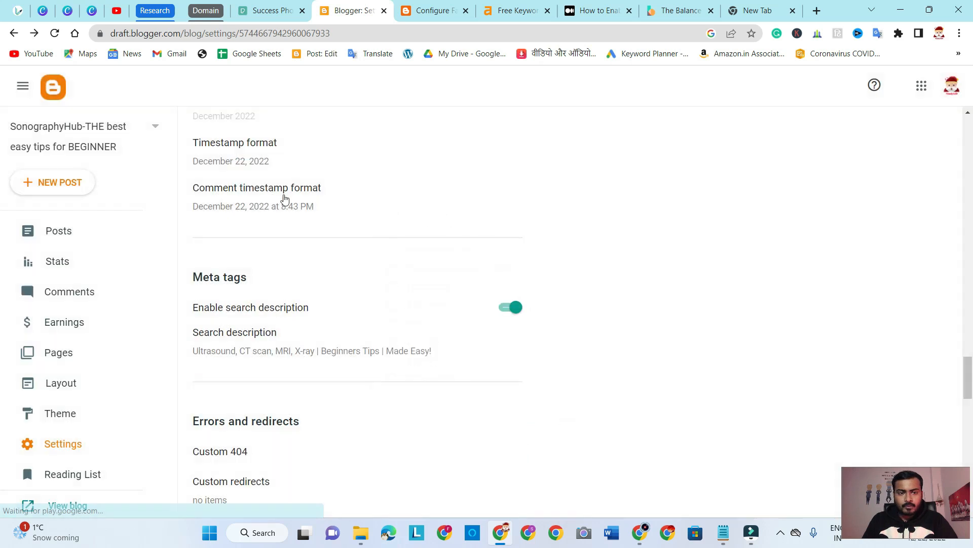
Review the Meta tags section, highlighting its heading and the Enable search description option
scroll(615, 252, "down", 1)
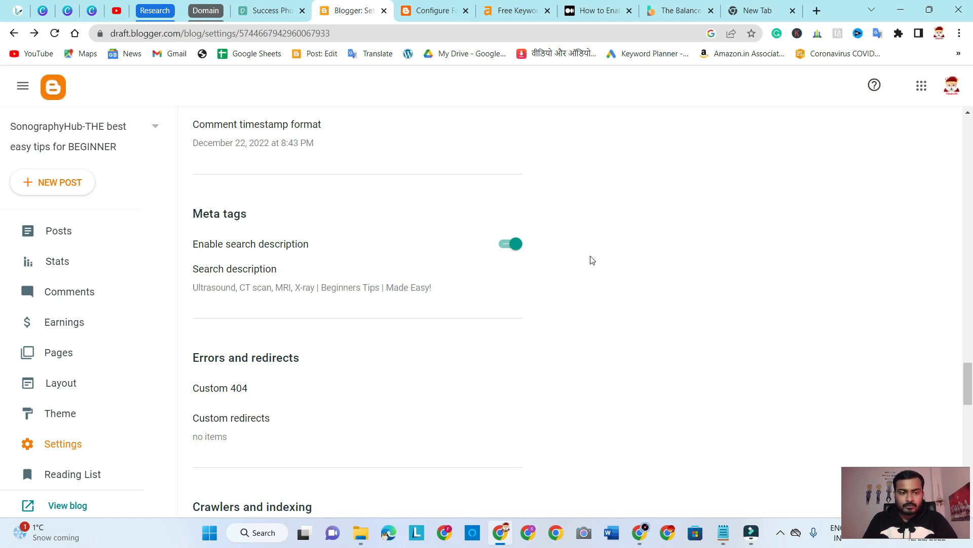
mouse_move(195, 212)
left_mouse_down()
mouse_move(488, 326)
mouse_move(491, 471)
mouse_move(391, 230)
mouse_move(467, 428)
mouse_move(203, 180)
mouse_move(187, 200)
left_mouse_up()
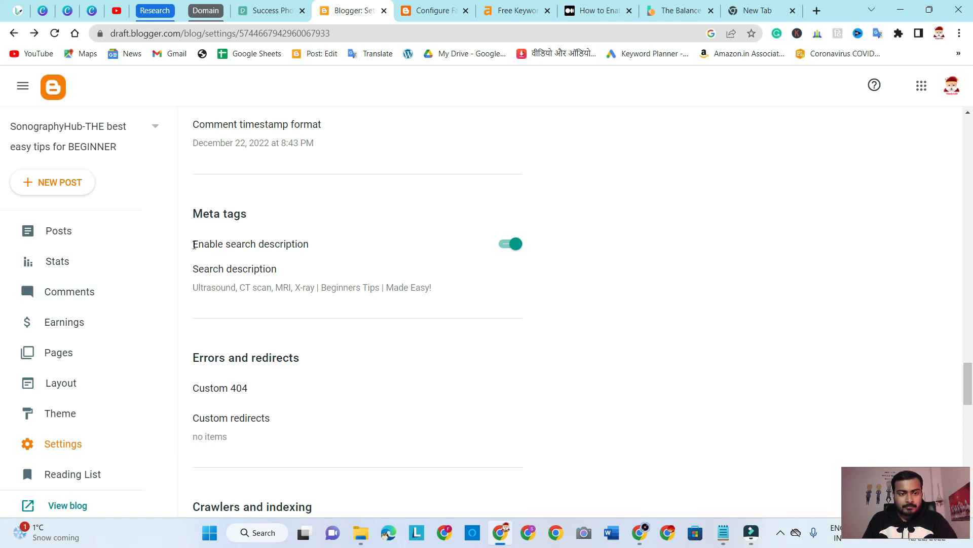
left_click_drag(194, 244, 316, 248)
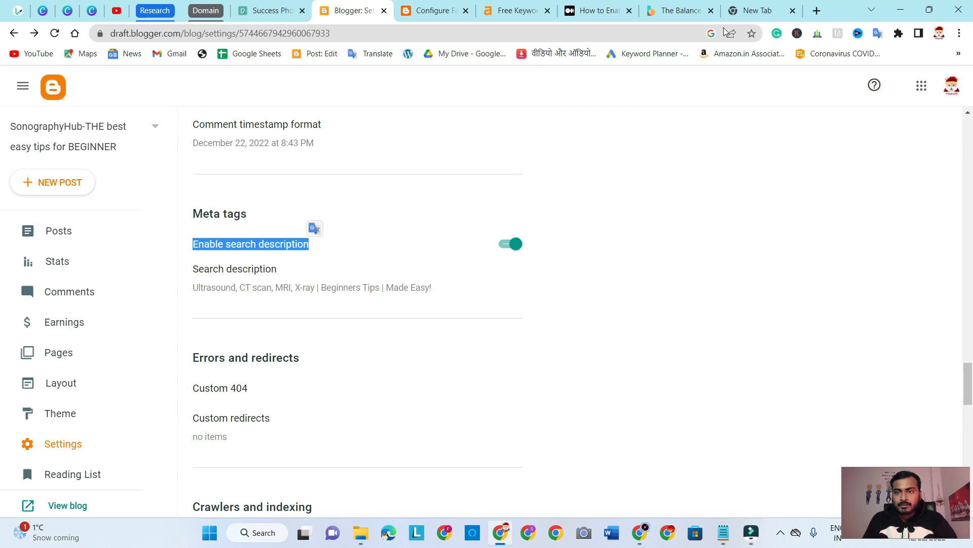
Return from The Balance site to the Google results for "blogging", highlight its "Blogging: What Is It?" description snippet, and switch back to the Blogger settings
left_click(679, 12)
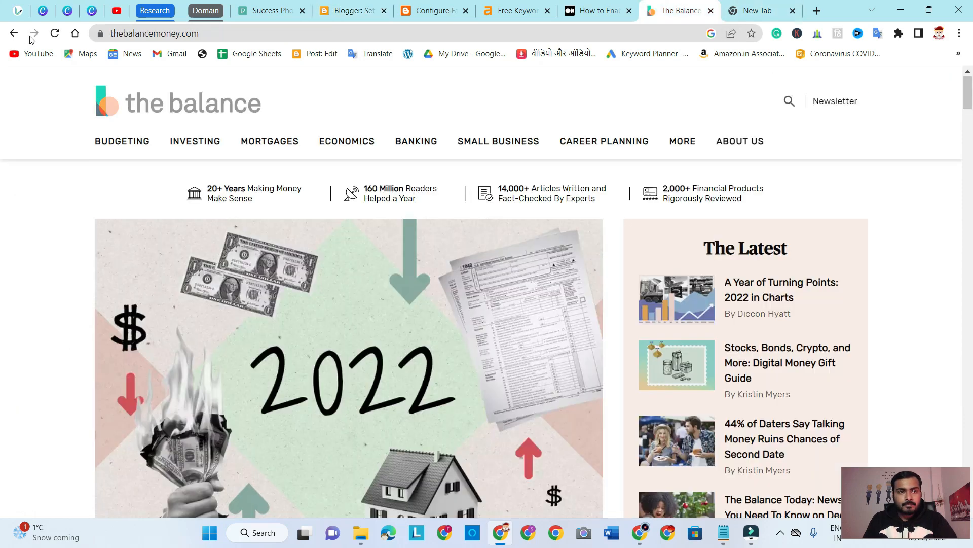
left_click(14, 34)
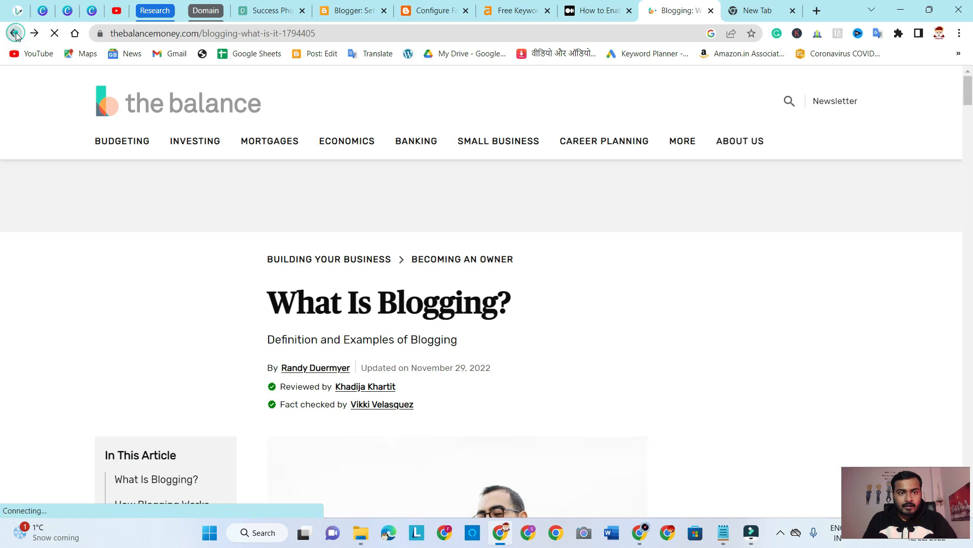
left_click(15, 33)
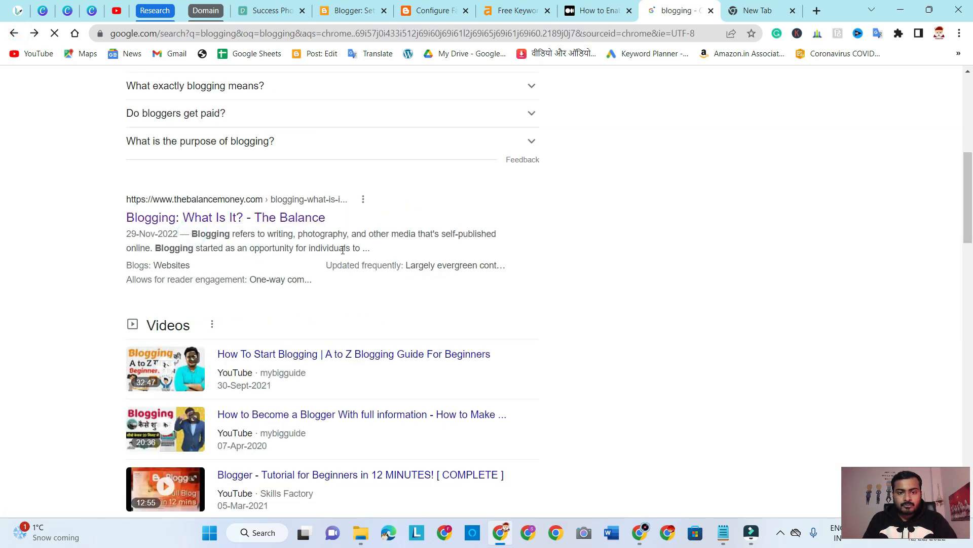
left_click_drag(193, 234, 331, 239)
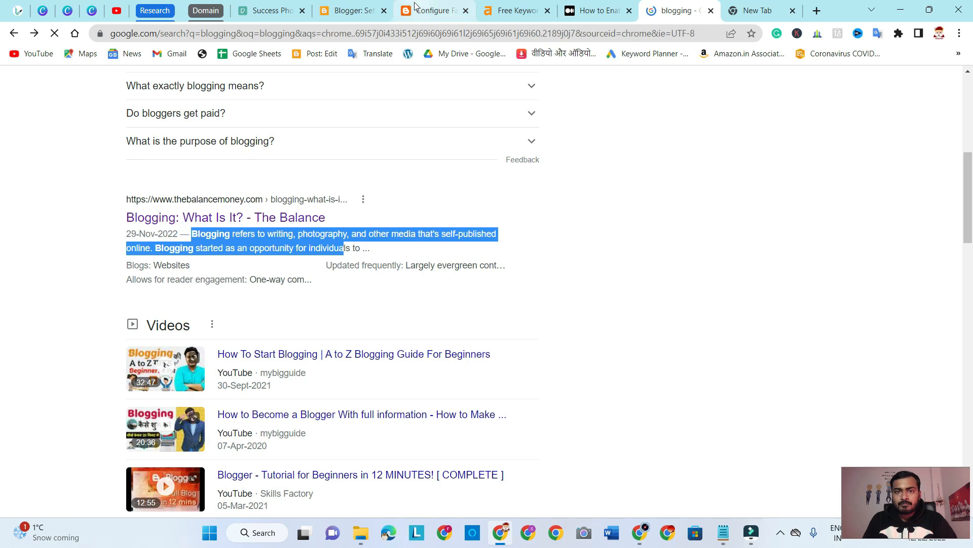
left_click(352, 10)
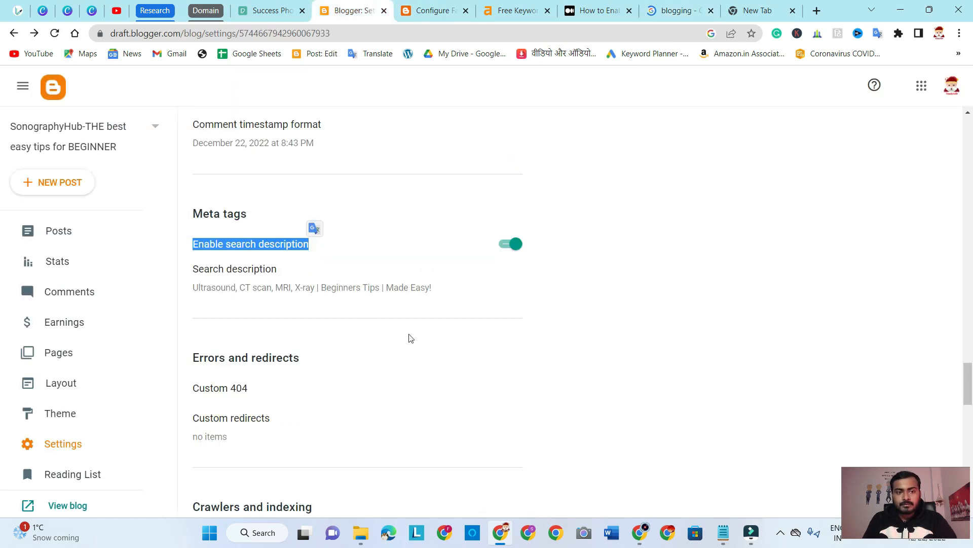
Review the blog's title and description in the Basic section, and highlight the Meta tags section with its search description
scroll(409, 337, "up", 20)
scroll(410, 339, "up", 2)
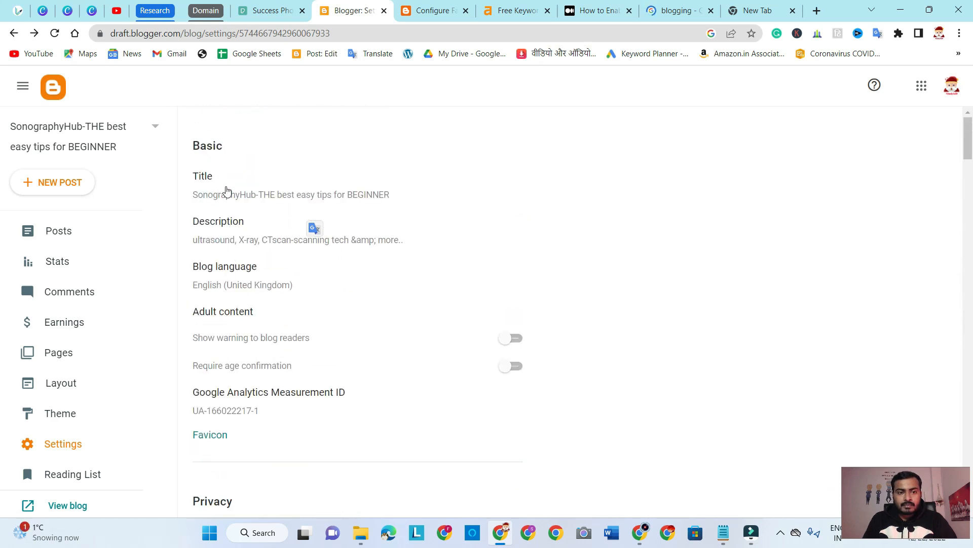
scroll(556, 322, "down", 15)
scroll(556, 322, "down", 7)
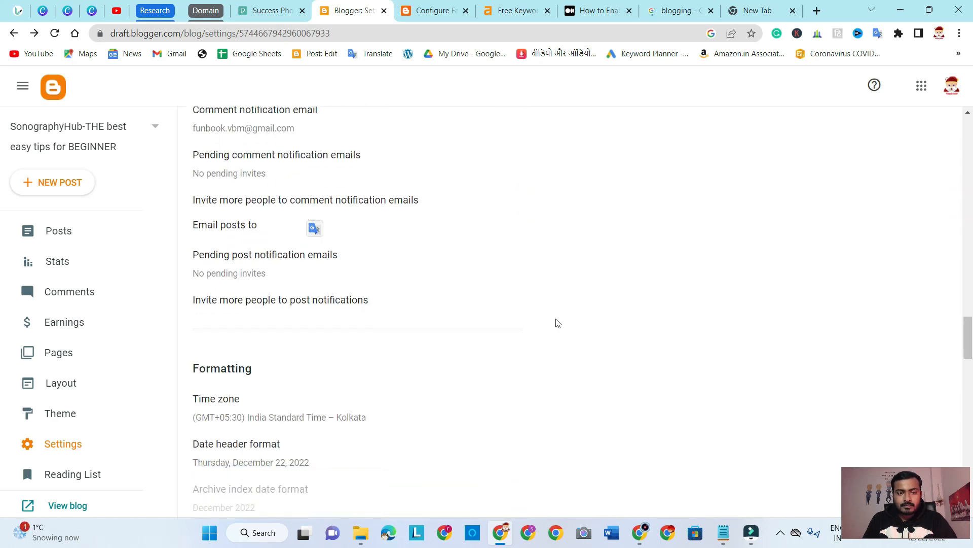
scroll(507, 350, "down", 3)
left_click(672, 285)
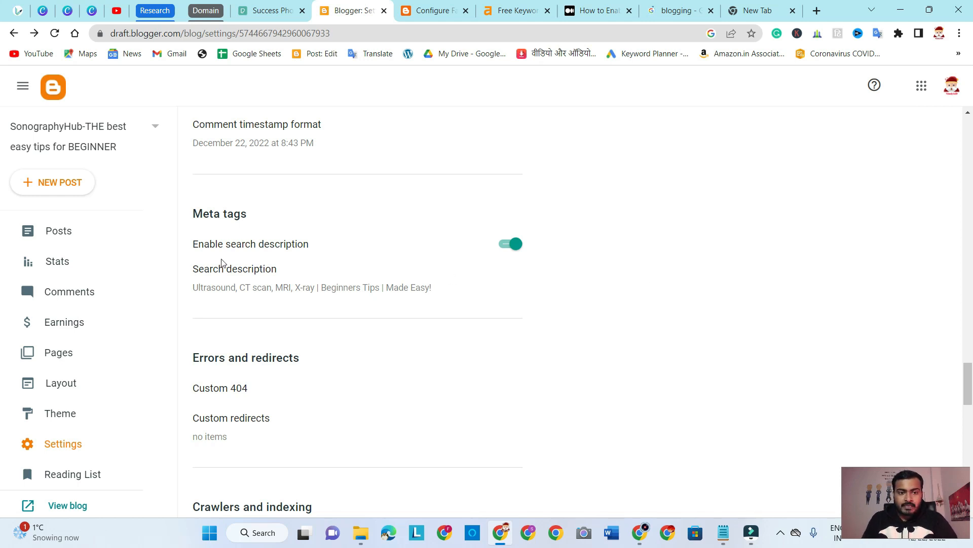
left_click_drag(196, 210, 438, 303)
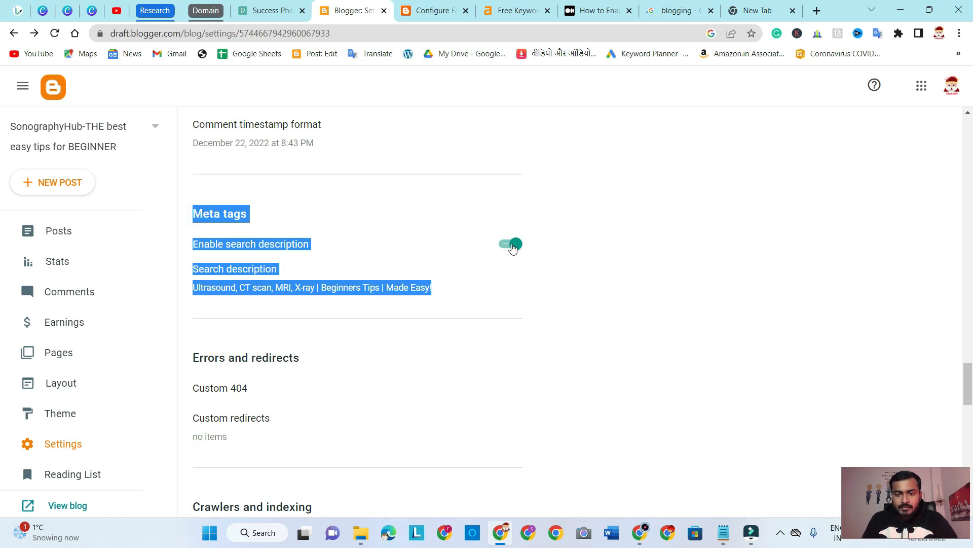
left_click(692, 224)
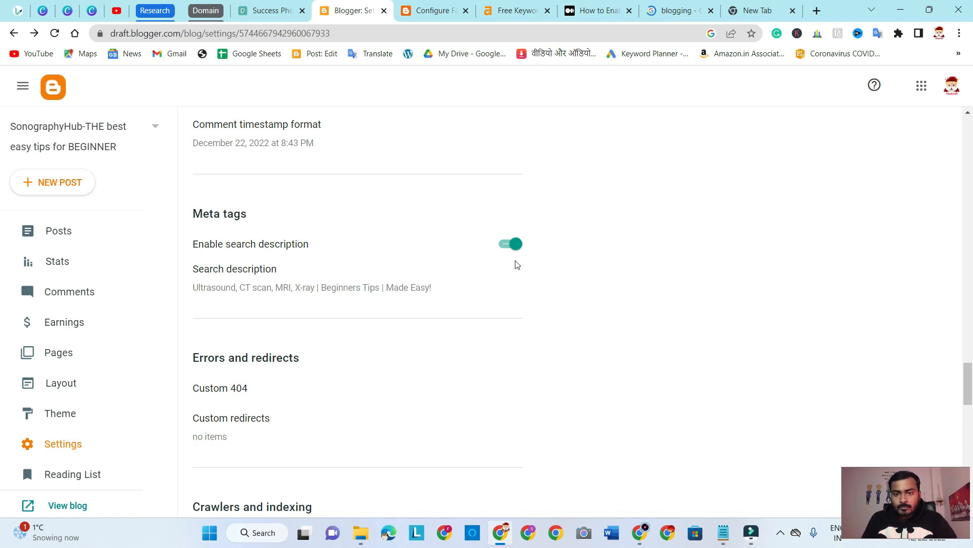
Review the Errors and redirects section by highlighting its heading, and examine the Custom 404 field without saving any text
scroll(469, 193, "down", 1)
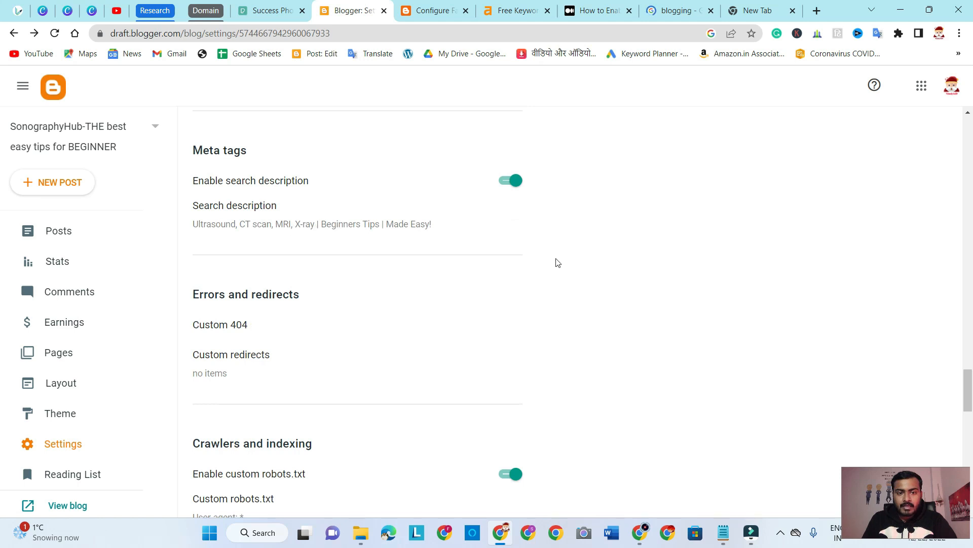
scroll(602, 266, "down", 2)
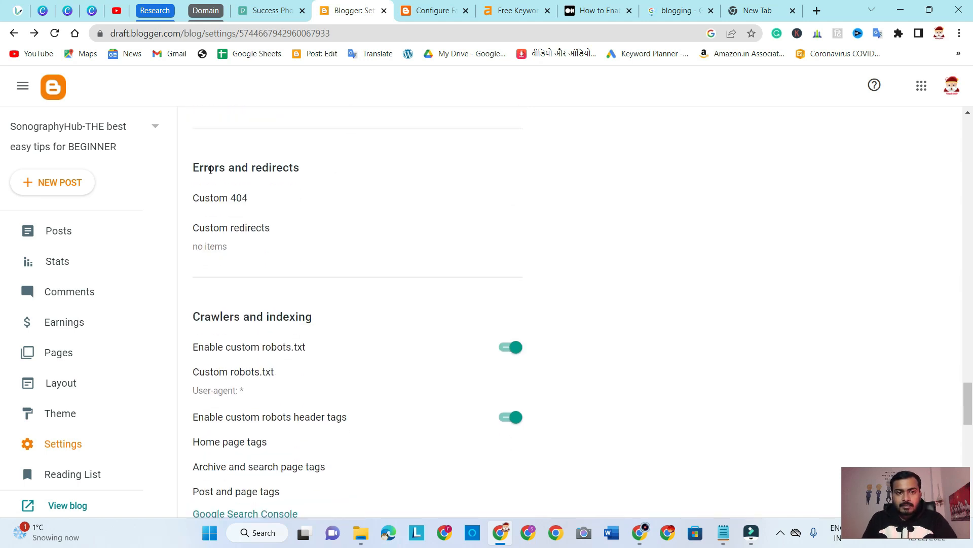
left_click_drag(195, 165, 310, 168)
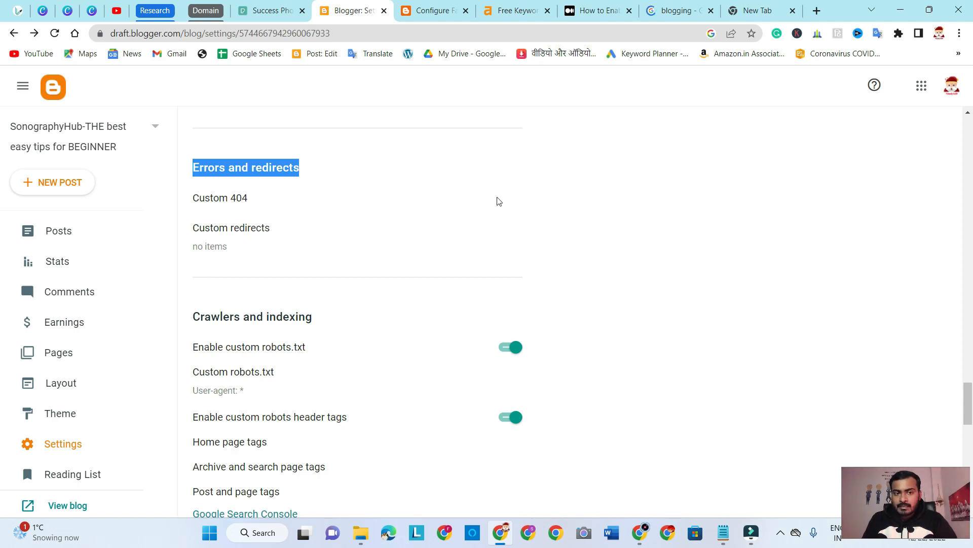
left_click(596, 199)
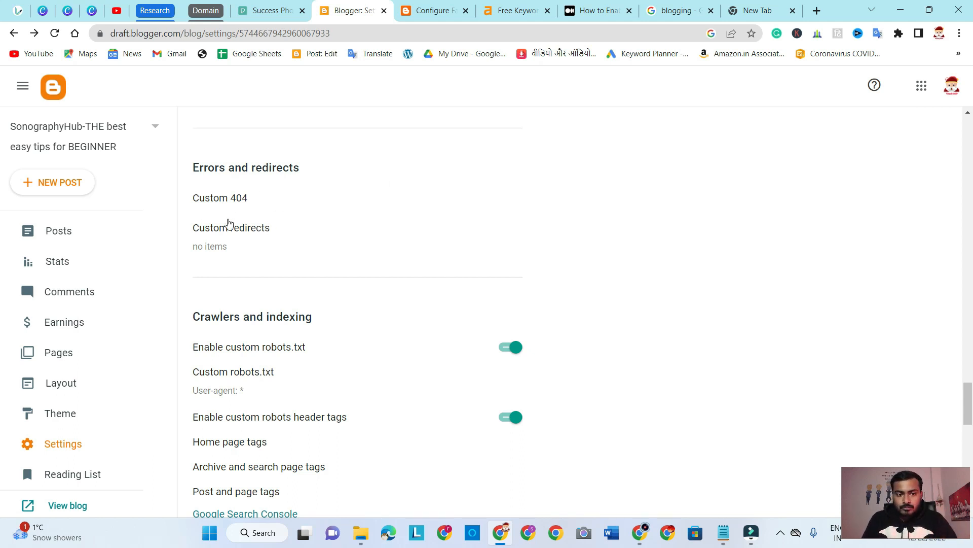
left_click(225, 199)
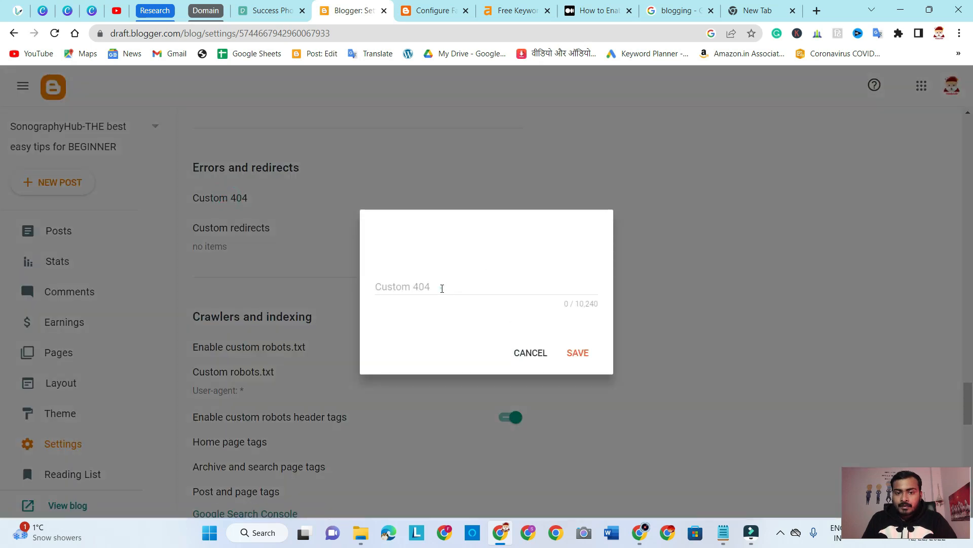
left_click(441, 288)
left_click(529, 352)
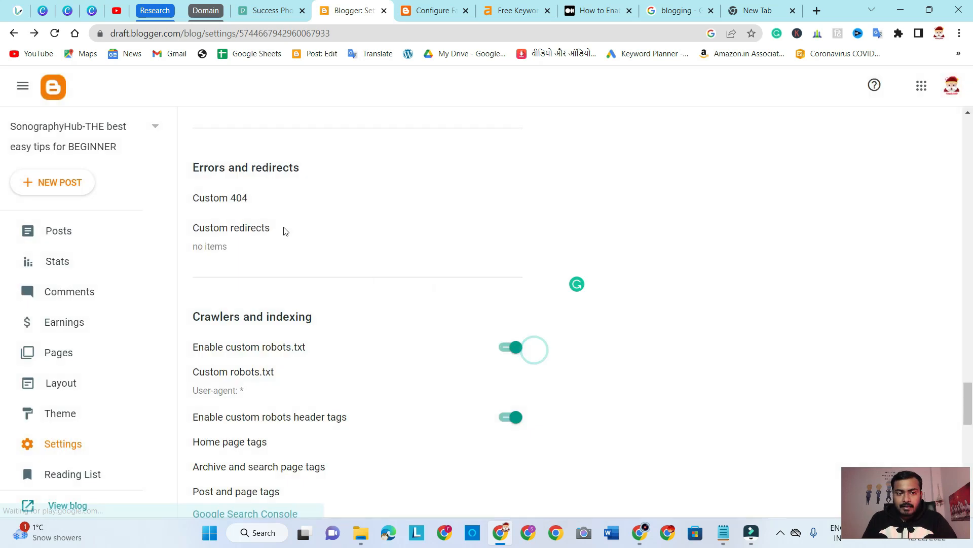
Examine the Custom redirects option, inspecting the From and To fields of a new redirect, and leave without saving any redirect
left_click(231, 228)
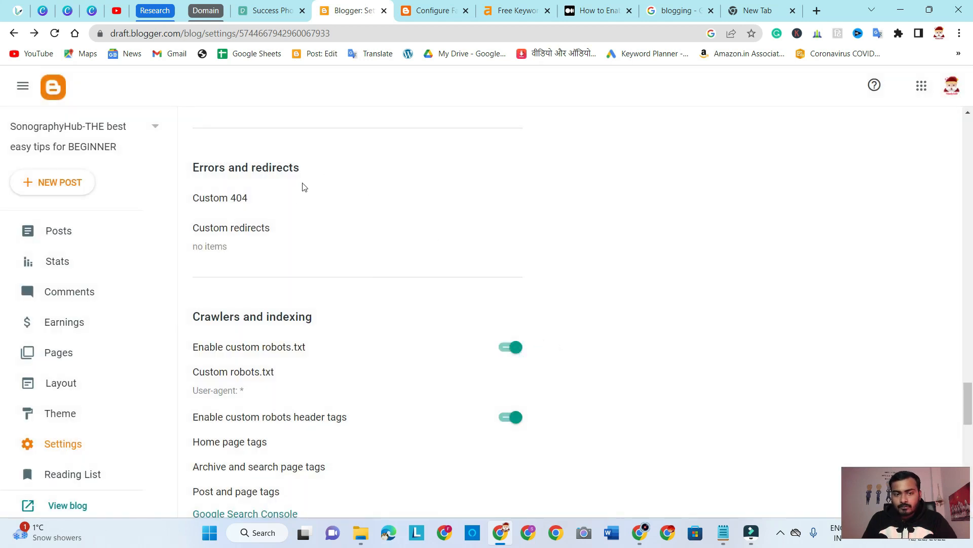
left_click(251, 227)
left_click(483, 353)
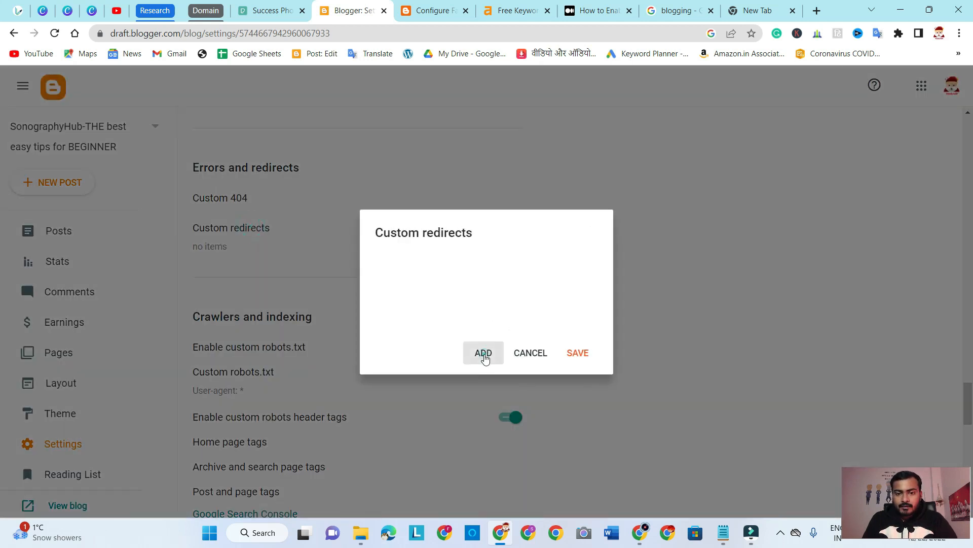
left_click(389, 249)
left_click(398, 314)
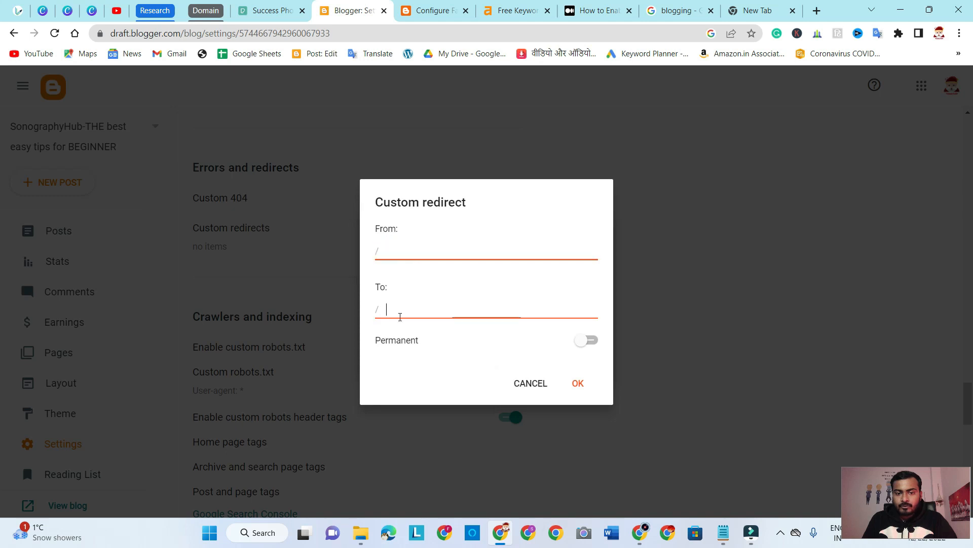
left_click(389, 251)
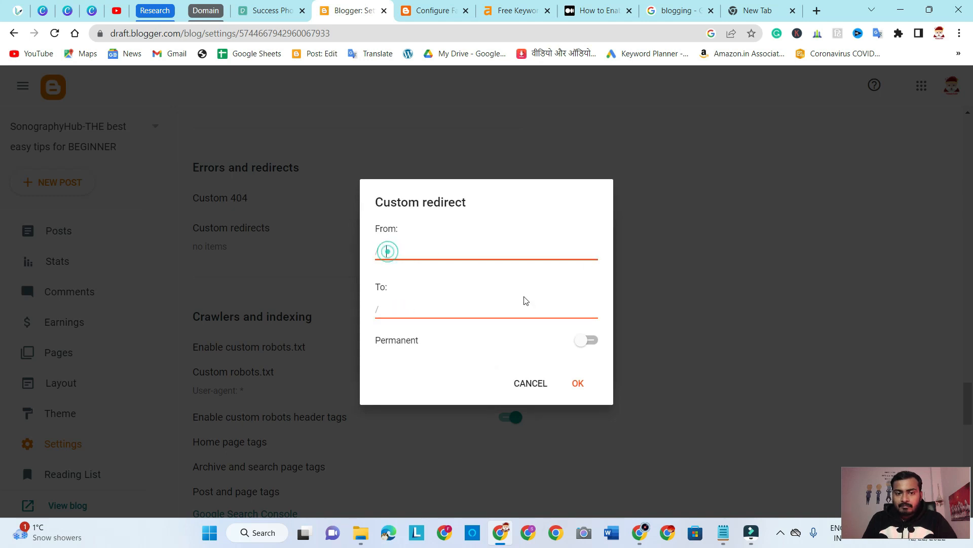
left_click(390, 310)
left_click(405, 309)
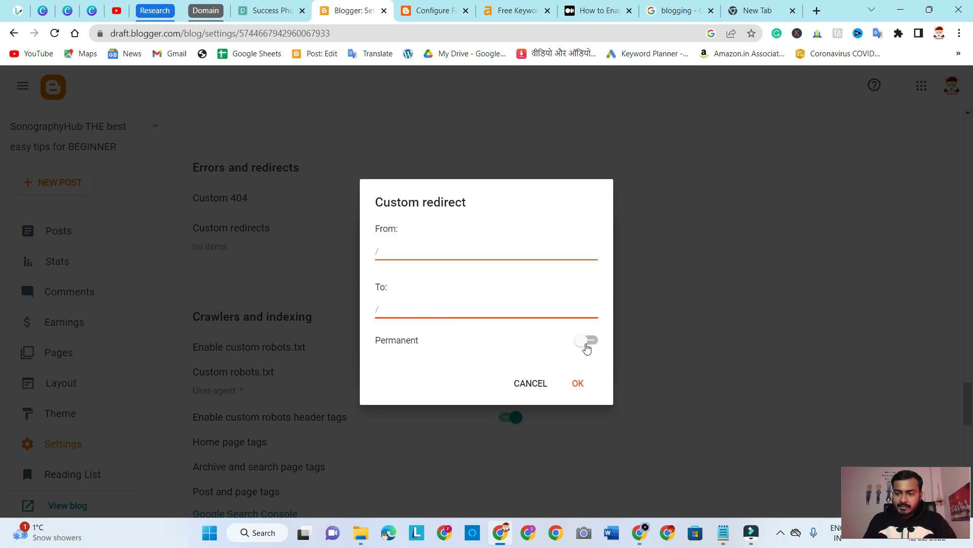
left_click(578, 384)
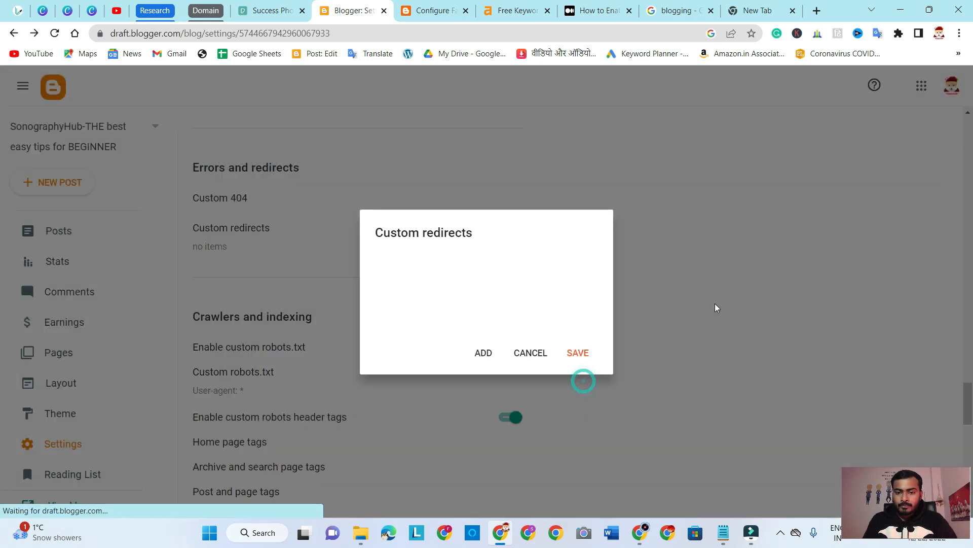
left_click(525, 355)
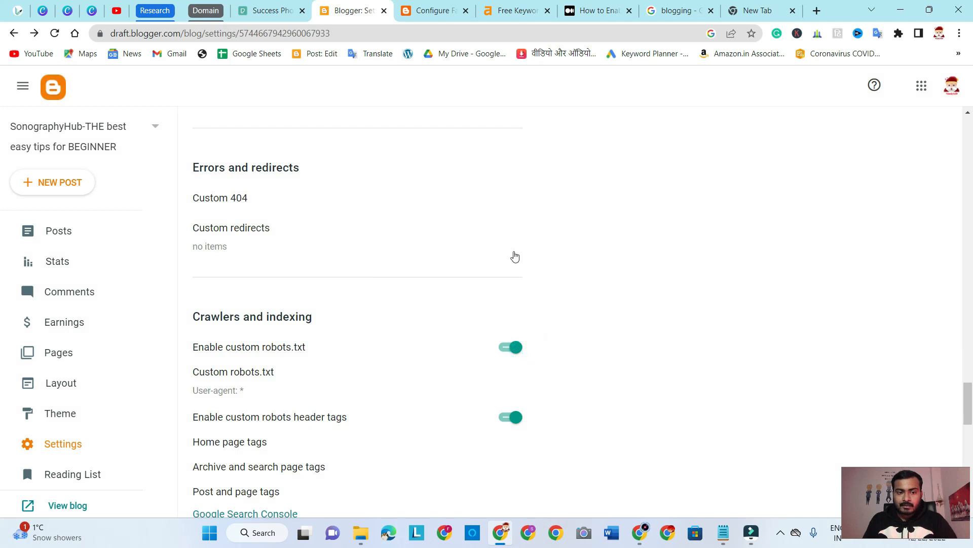
Review the Crawlers and indexing section, highlighting its heading and Enable custom robots.txt, and inspect the Custom robots.txt content without changing it
scroll(684, 281, "down", 3)
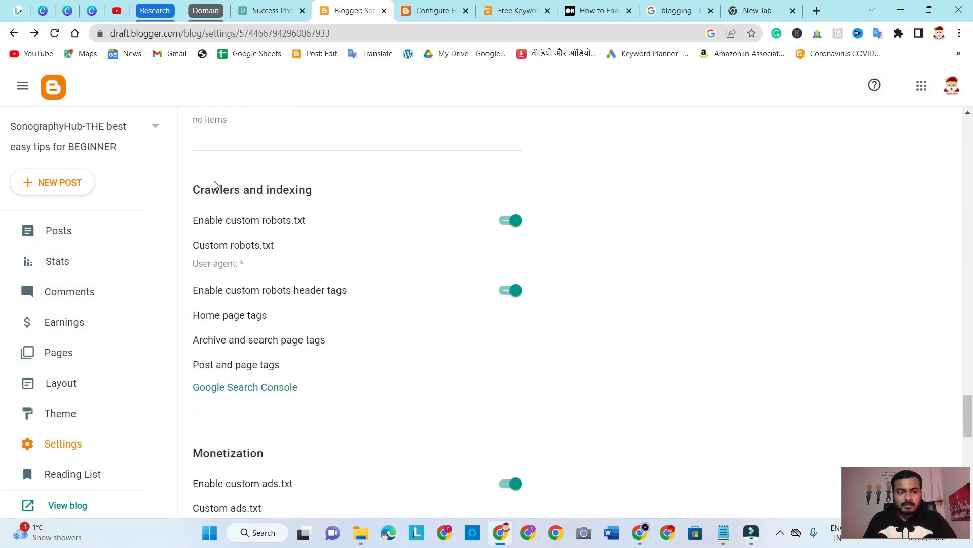
left_click_drag(195, 189, 313, 199)
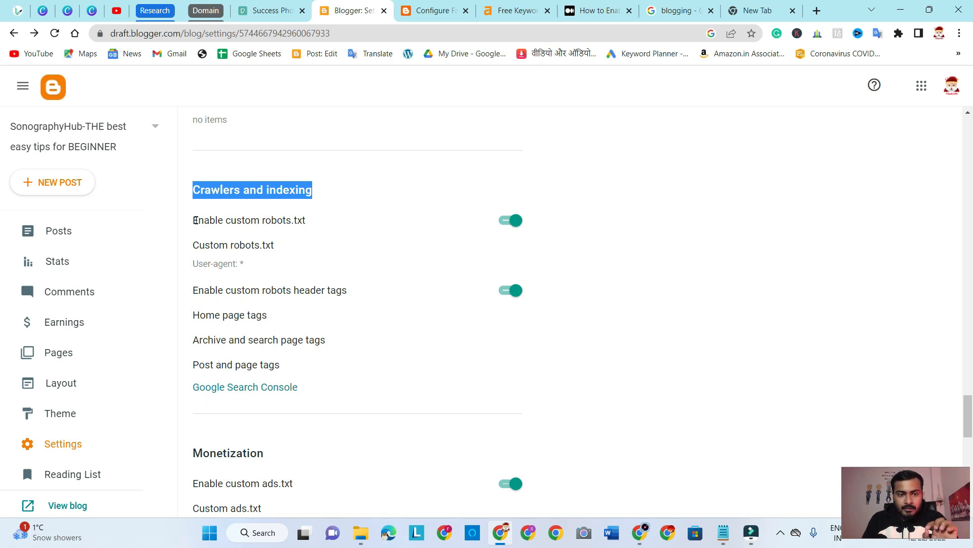
left_click_drag(198, 221, 326, 221)
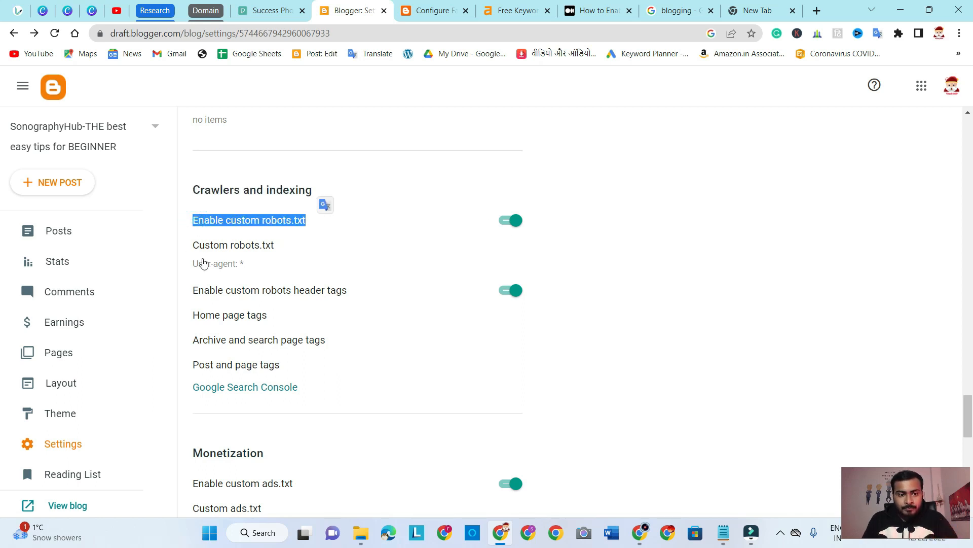
left_click(239, 245)
left_click(532, 355)
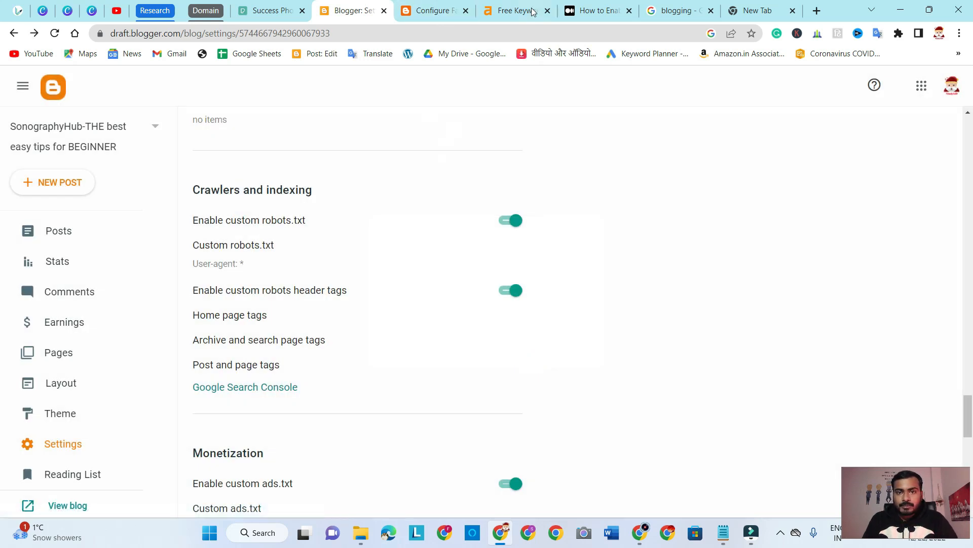
Write the example address "ether/robot.txt" in the empty New Tab, highlight its site and file parts, and return to the Blogger settings
left_click(761, 11)
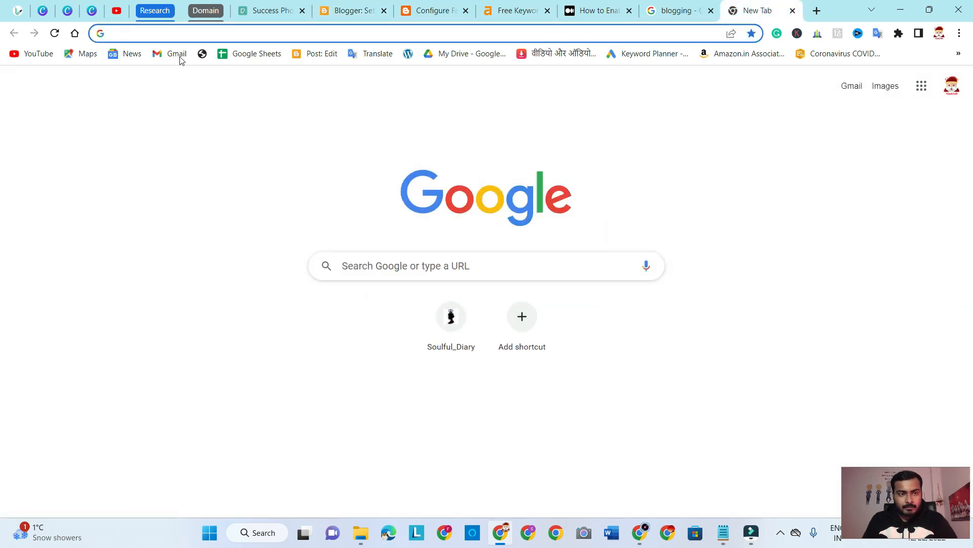
left_click(173, 34)
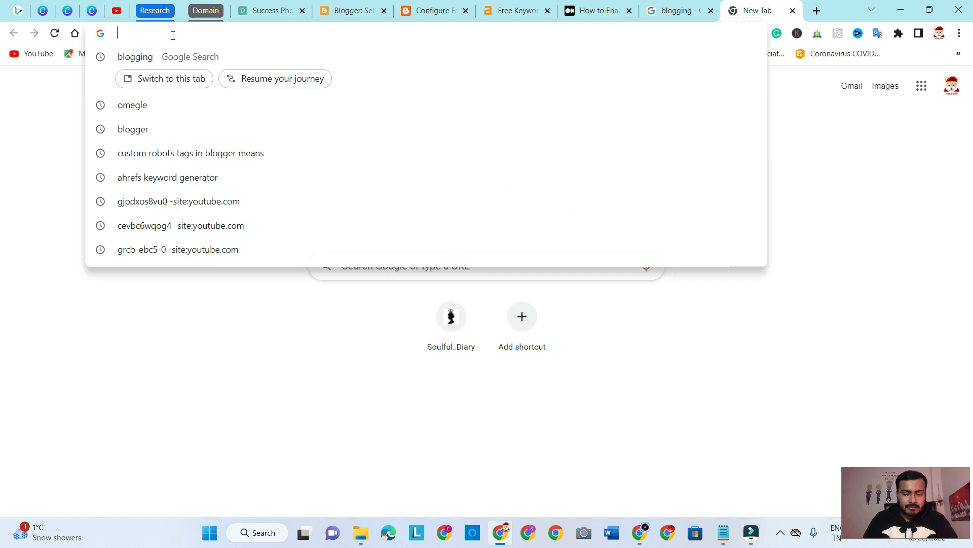
type("ether")
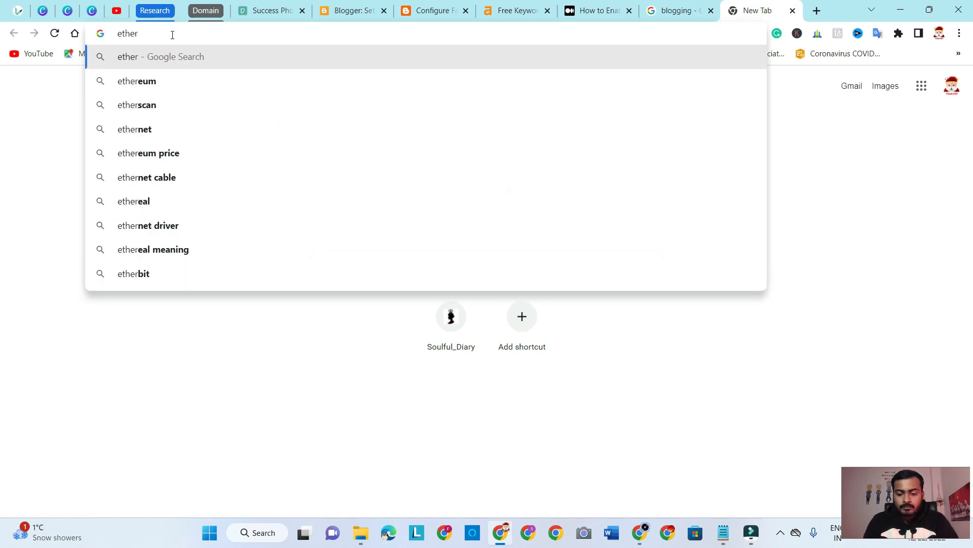
type("/ro")
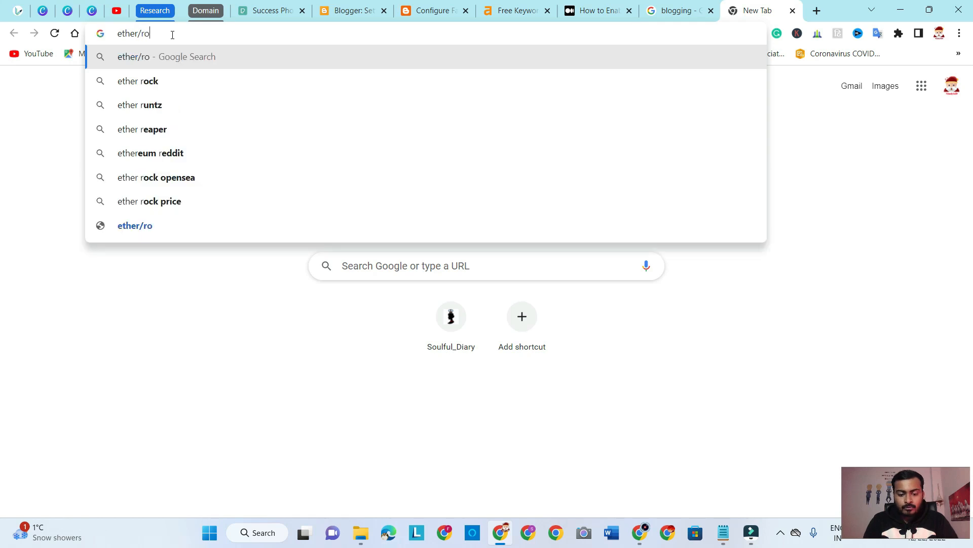
type("bot.txt")
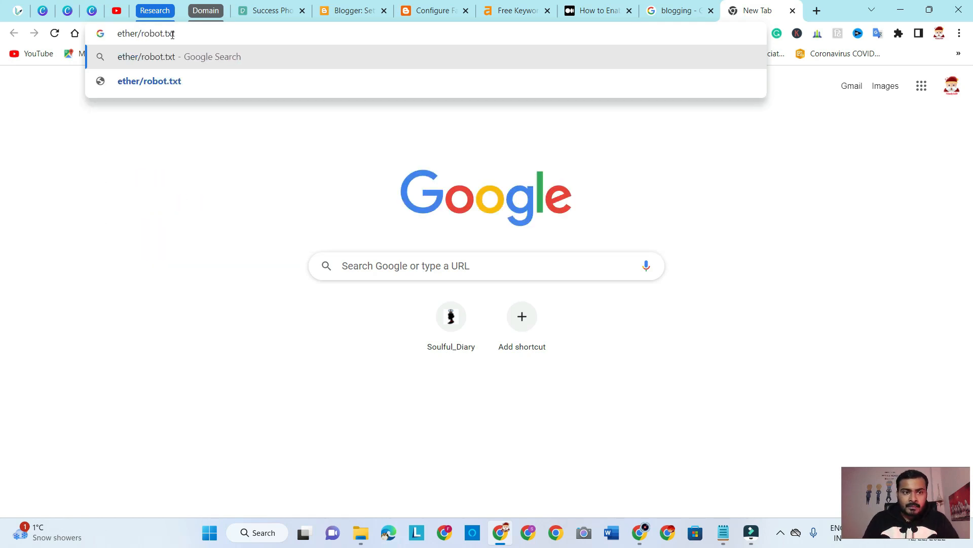
left_click_drag(138, 33, 118, 33)
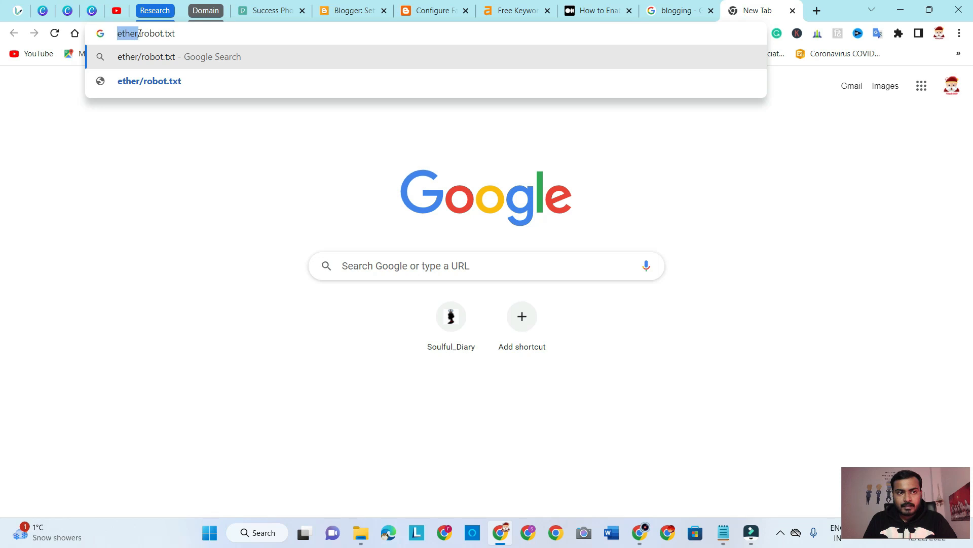
left_click_drag(140, 33, 175, 33)
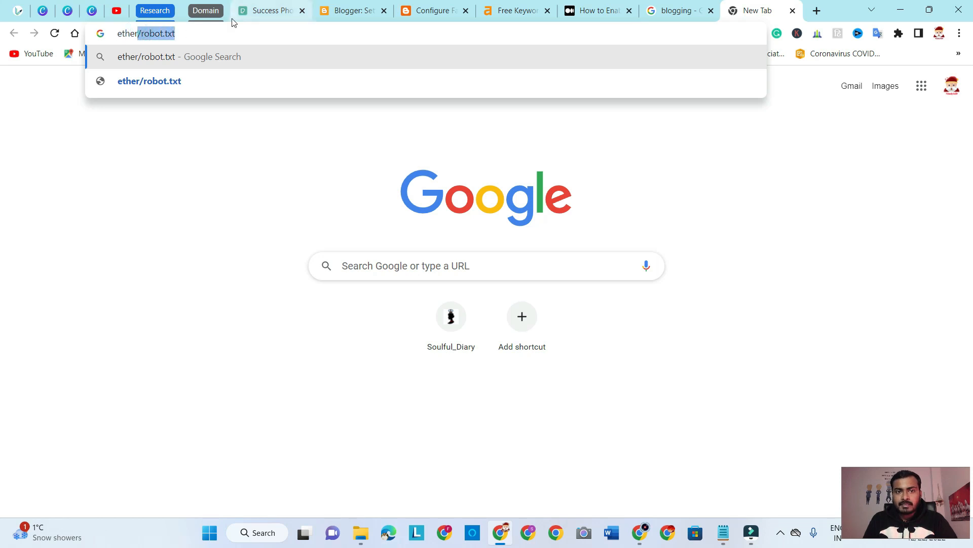
left_click(350, 7)
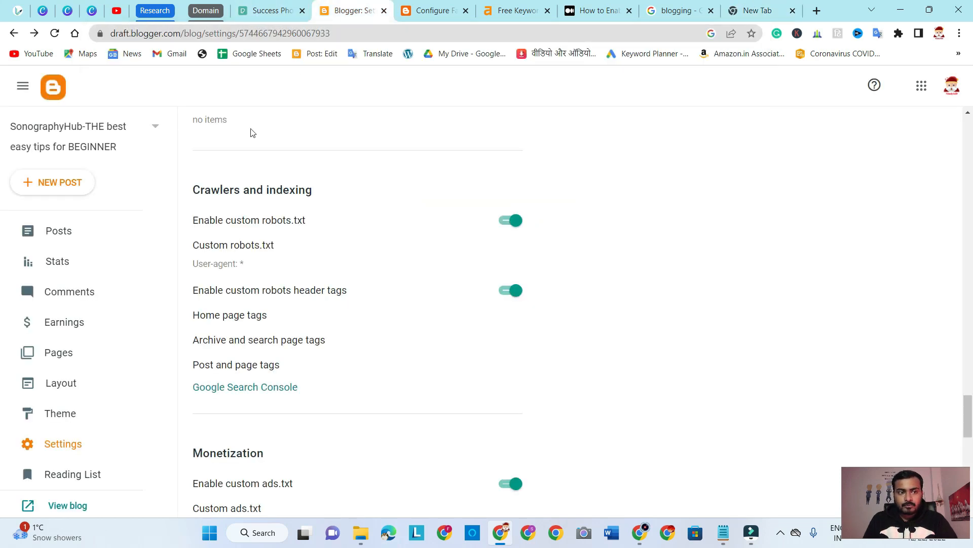
Review the Custom robots.txt content, highlighting its "User-agent: *" line, and save it unchanged
left_click(226, 271)
left_click_drag(440, 257, 376, 257)
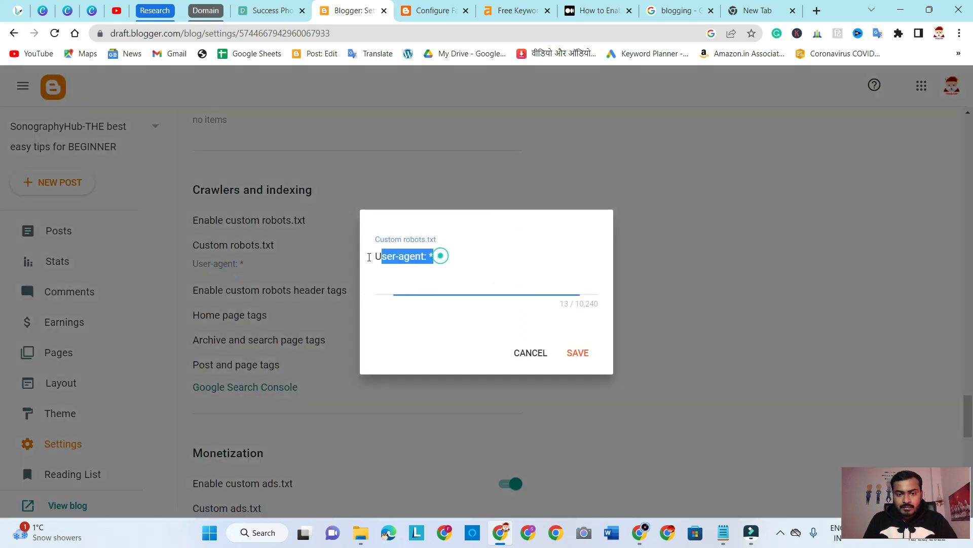
left_click(441, 257)
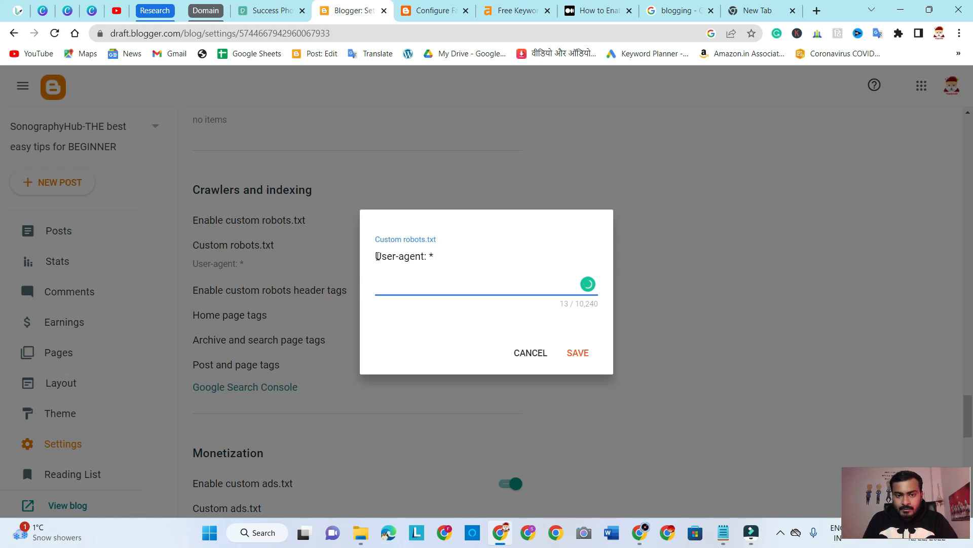
left_click_drag(378, 257, 440, 257)
left_click(466, 268)
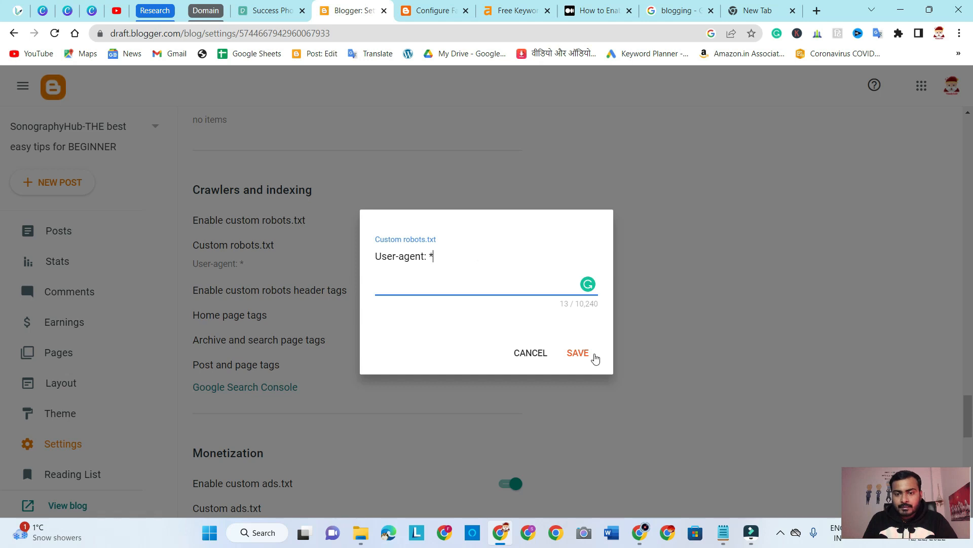
left_click(580, 355)
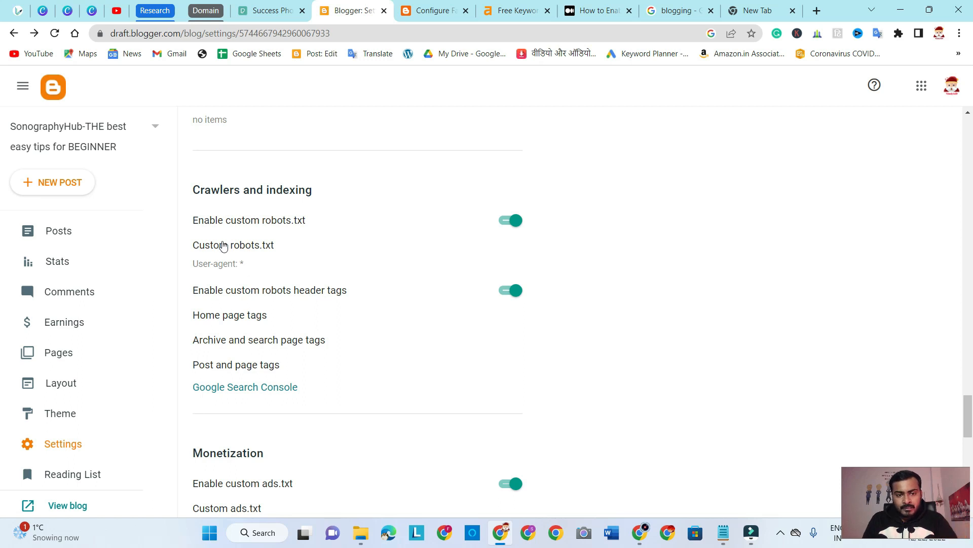
Highlight the Enable custom robots header tags option in the Crawlers and indexing section
scroll(396, 264, "down", 1)
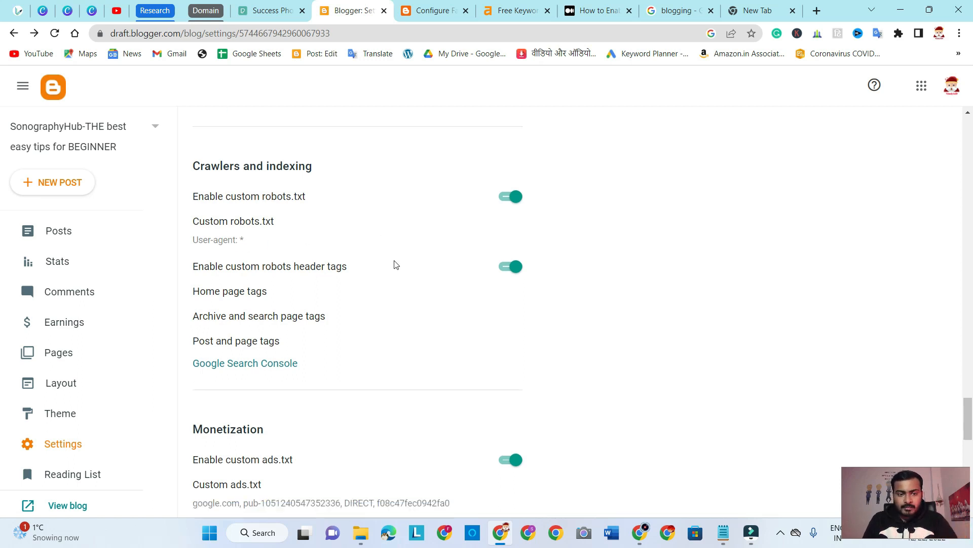
left_click_drag(194, 228, 347, 228)
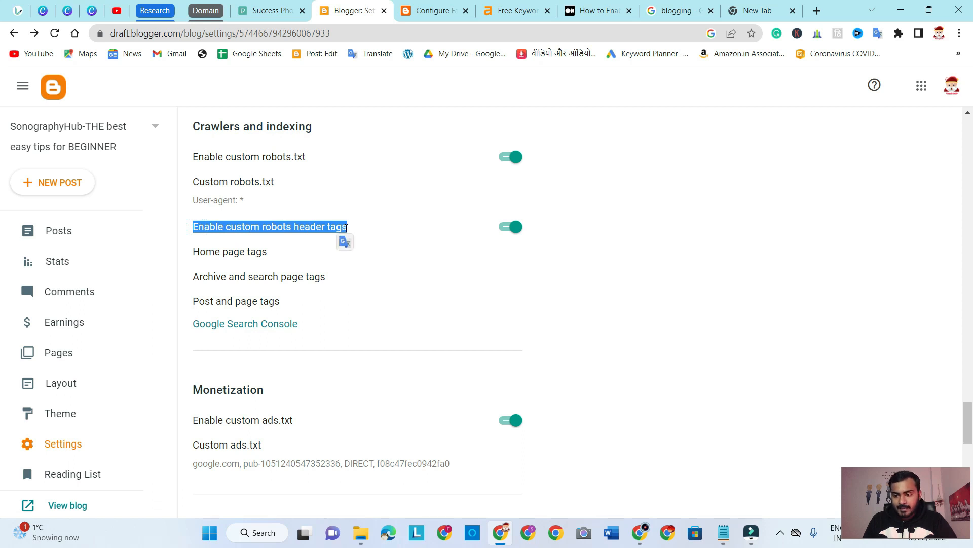
left_click(694, 300)
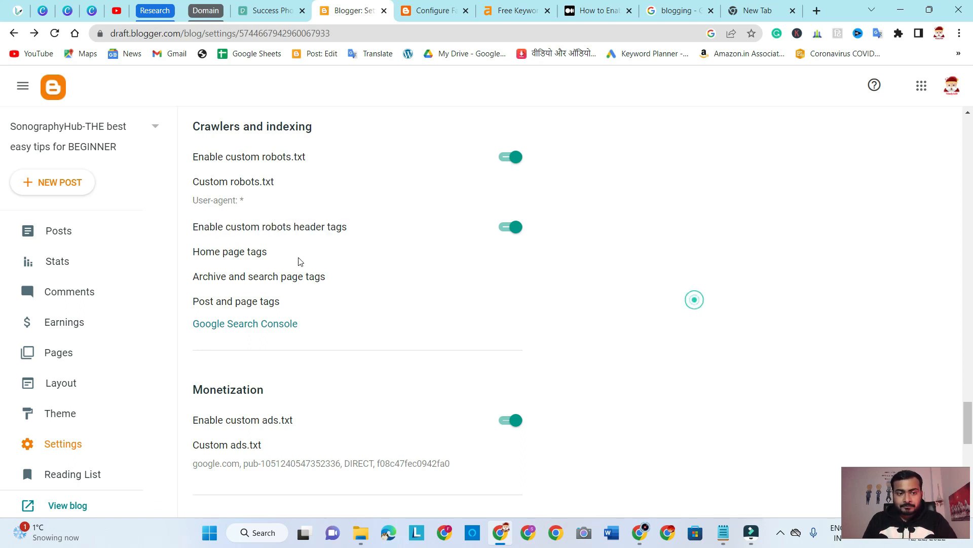
Inspect the Home page tags, highlighting the dialog's title and the unavailable_after tag, and leave without saving
left_click(248, 254)
left_click_drag(379, 125, 580, 124)
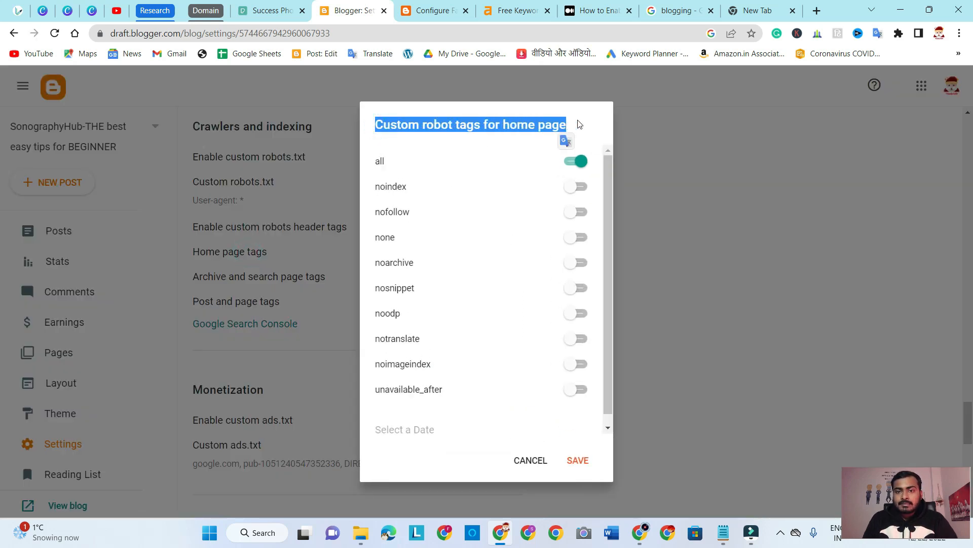
left_click(578, 124)
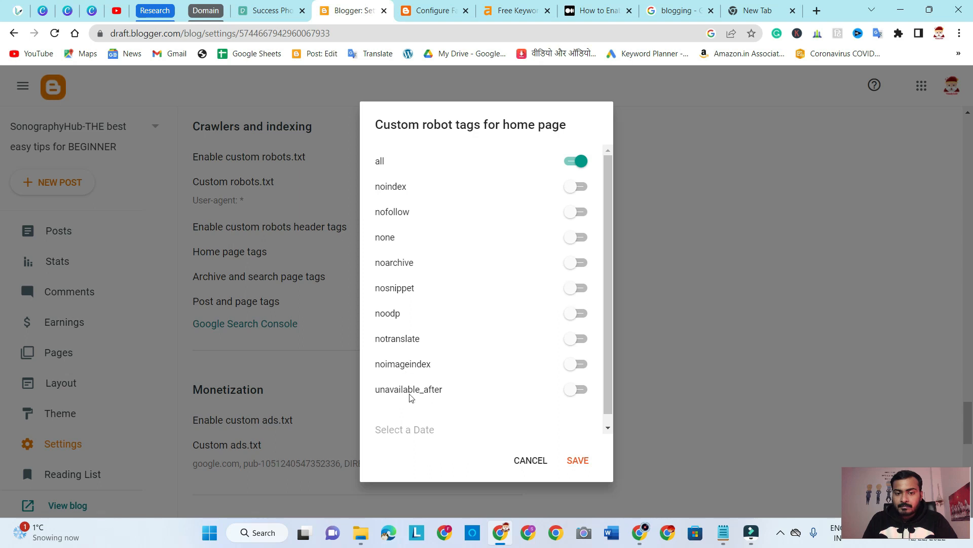
left_click_drag(381, 390, 443, 390)
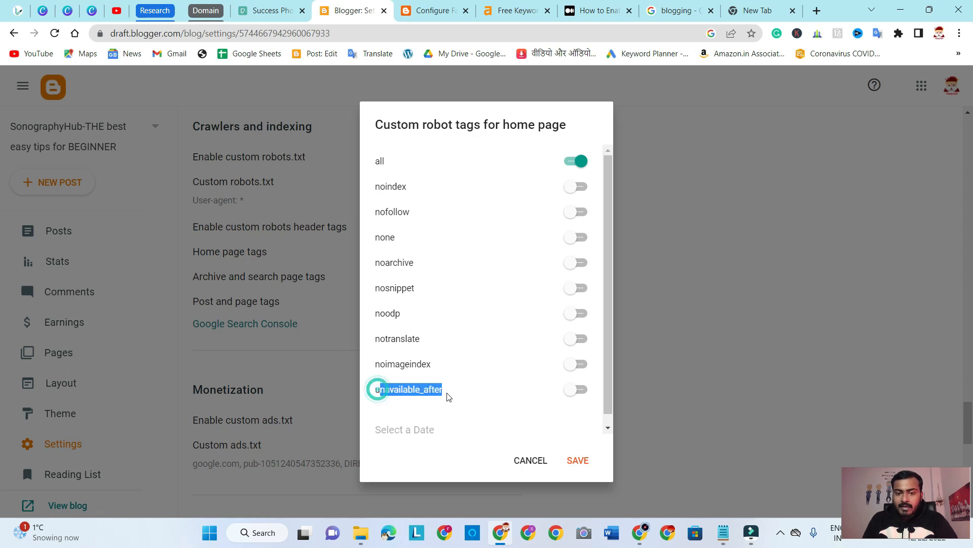
left_click(494, 127)
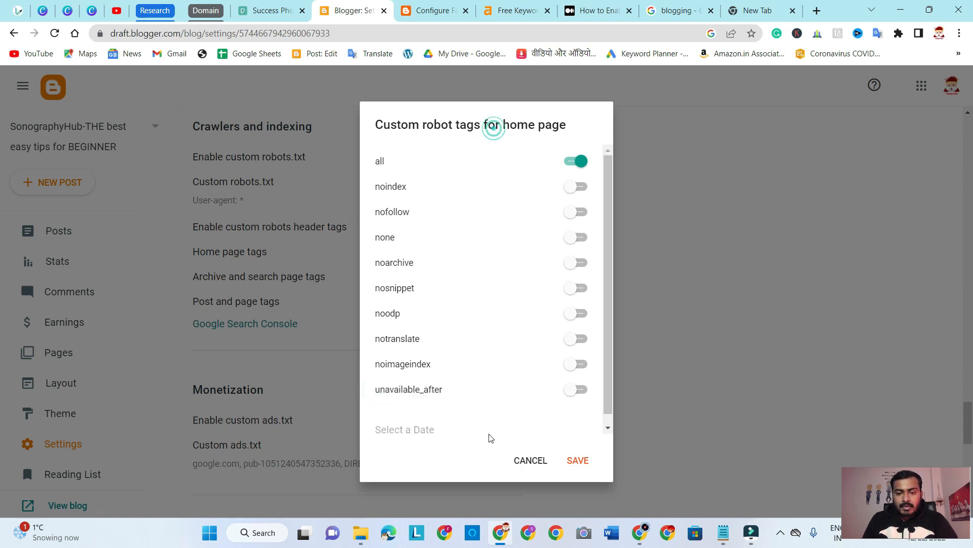
left_click(524, 460)
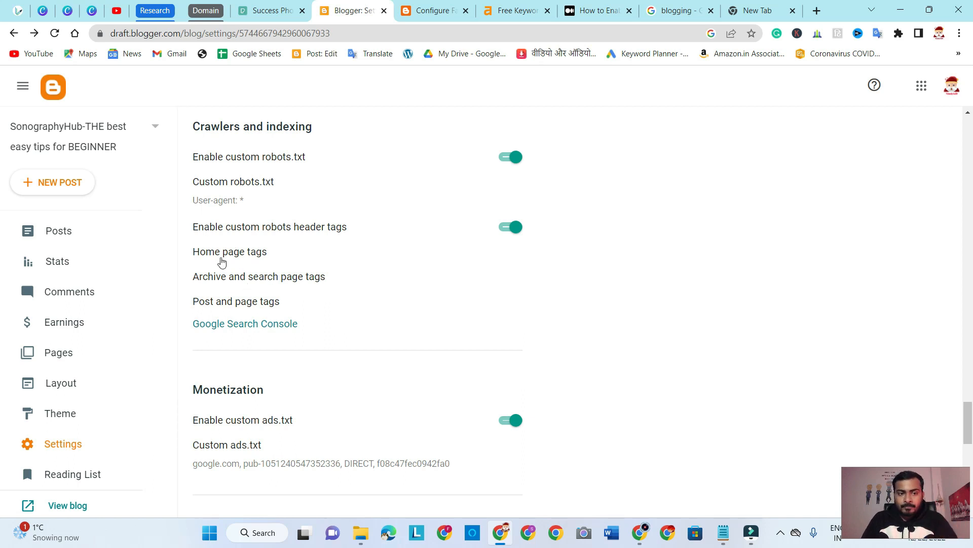
Look over the Home page tags again, leave without saving, and highlight the Post and page tags option
left_click(240, 254)
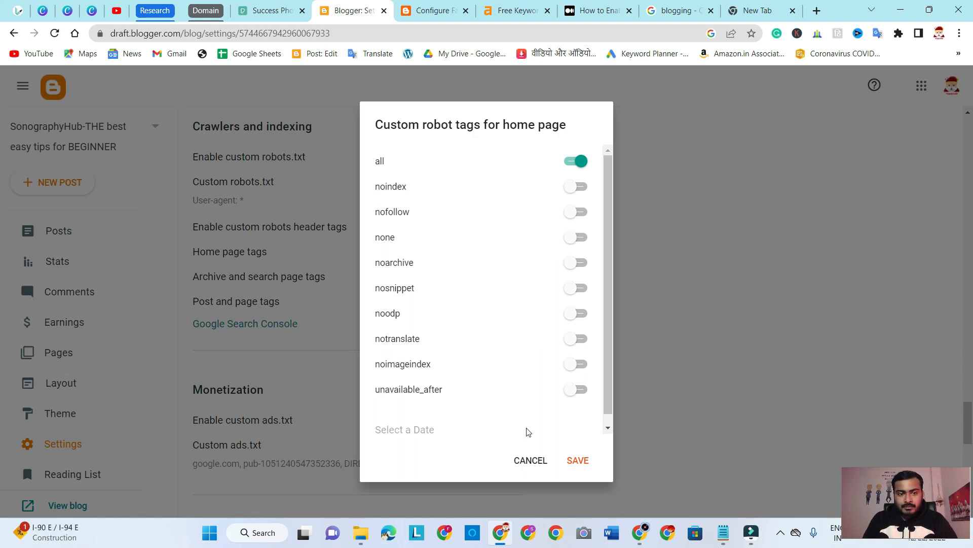
left_click(530, 462)
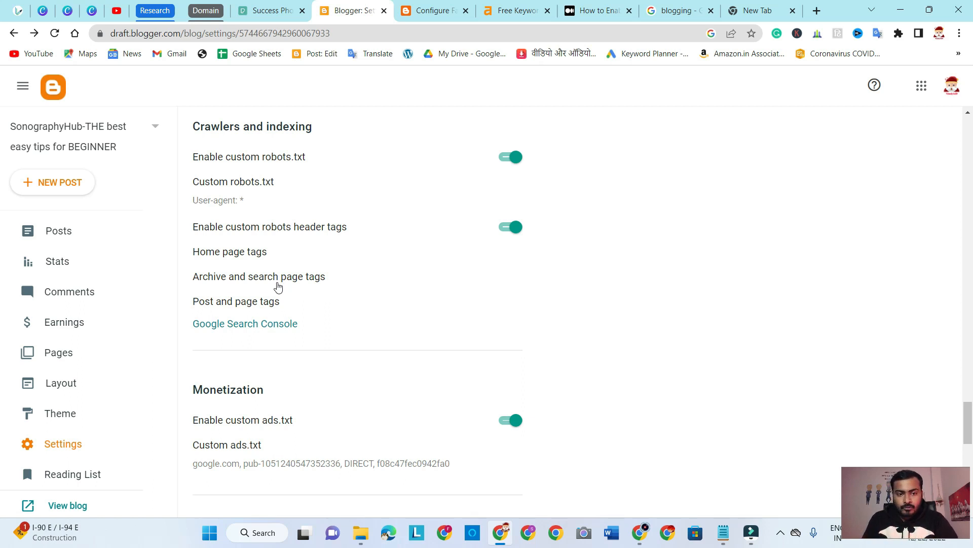
left_click_drag(287, 302, 195, 300)
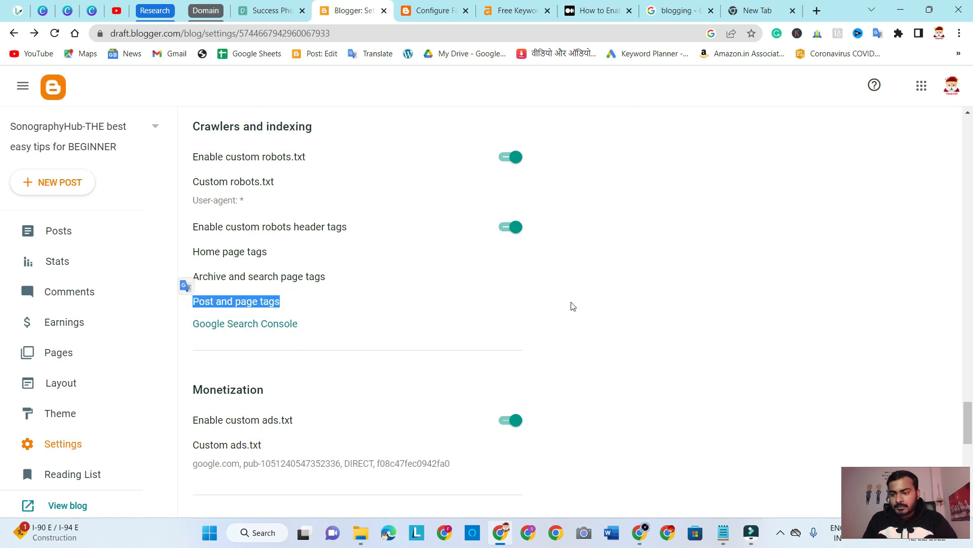
Open the Home page tags and highlight the list from all to unavailable_after, followed by the all tag alone
left_click(232, 254)
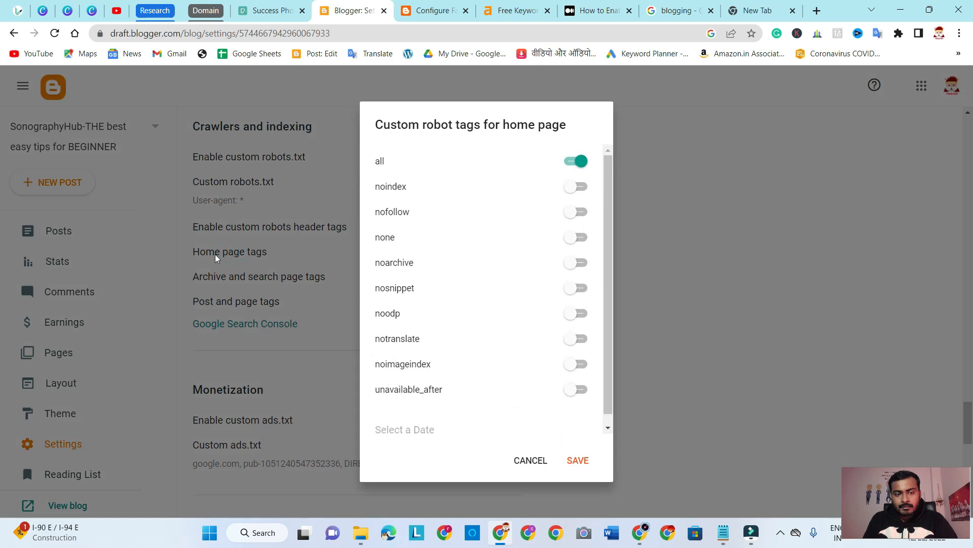
left_click_drag(376, 162, 477, 397)
left_click(437, 169)
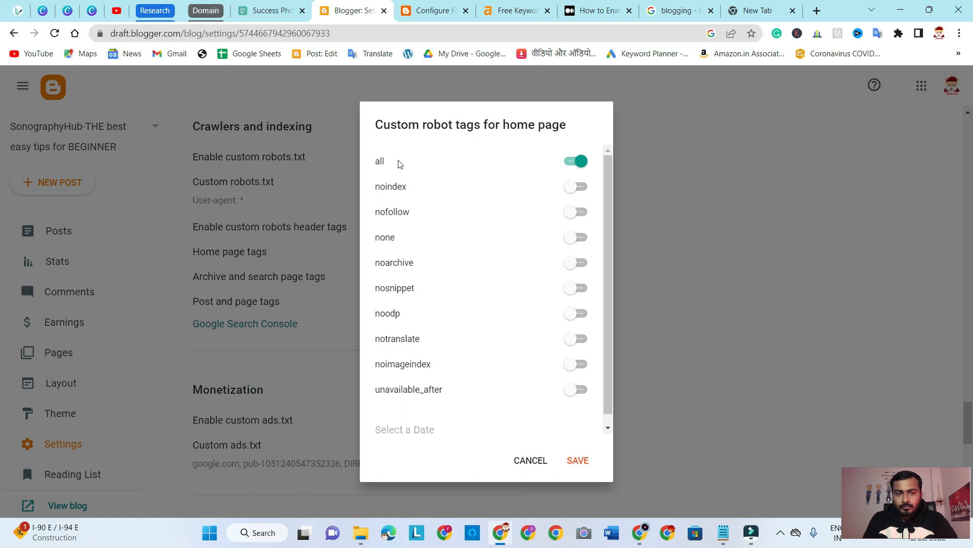
double_click(382, 161)
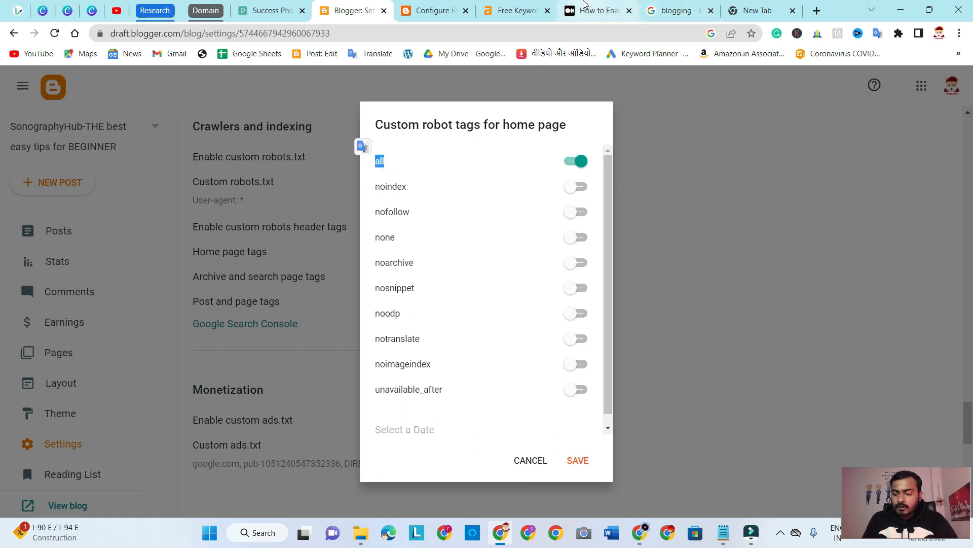
Switch to the Medium article on Blogger's custom robots header tags and highlight the heading of its all section
left_click(588, 9)
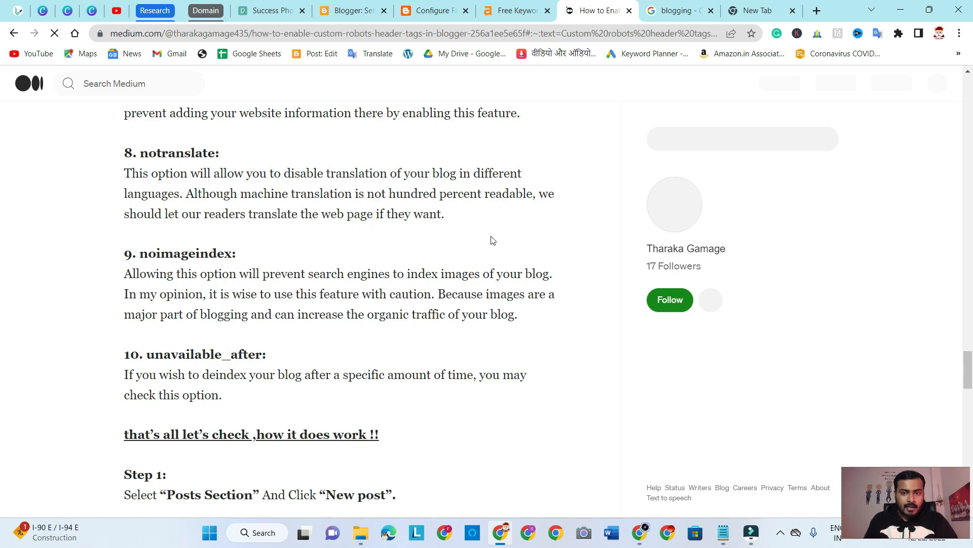
scroll(491, 239, "up", 10)
scroll(490, 240, "up", 20)
scroll(491, 242, "down", 15)
scroll(493, 242, "down", 15)
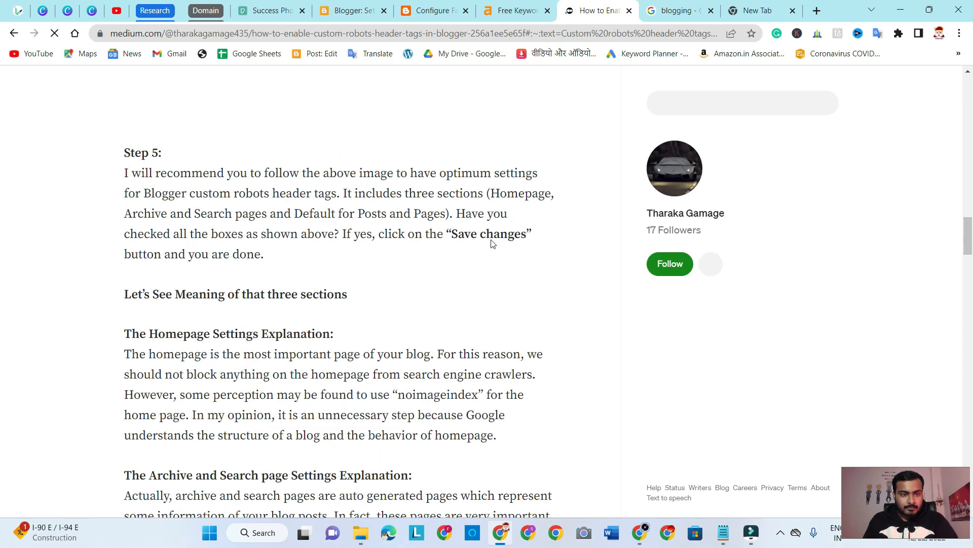
scroll(492, 242, "down", 8)
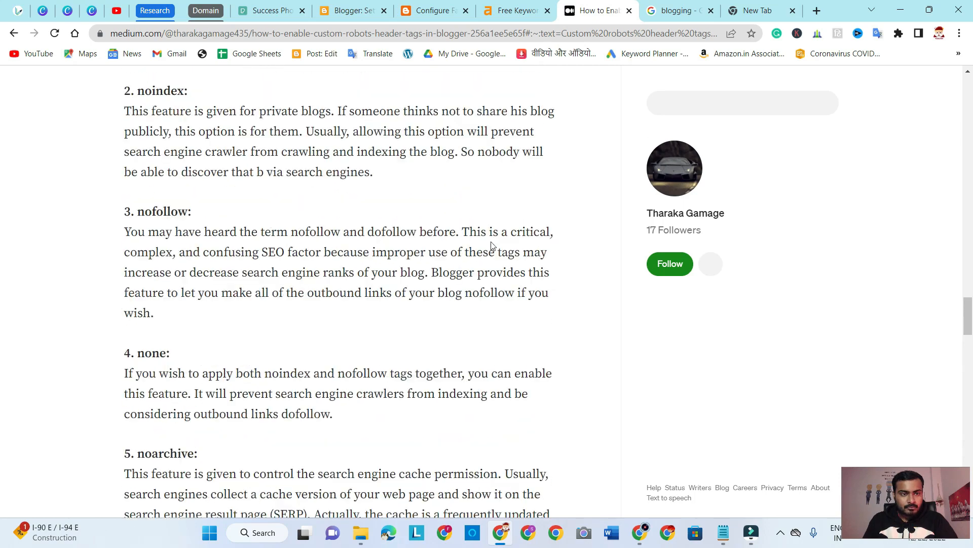
scroll(489, 248, "up", 4)
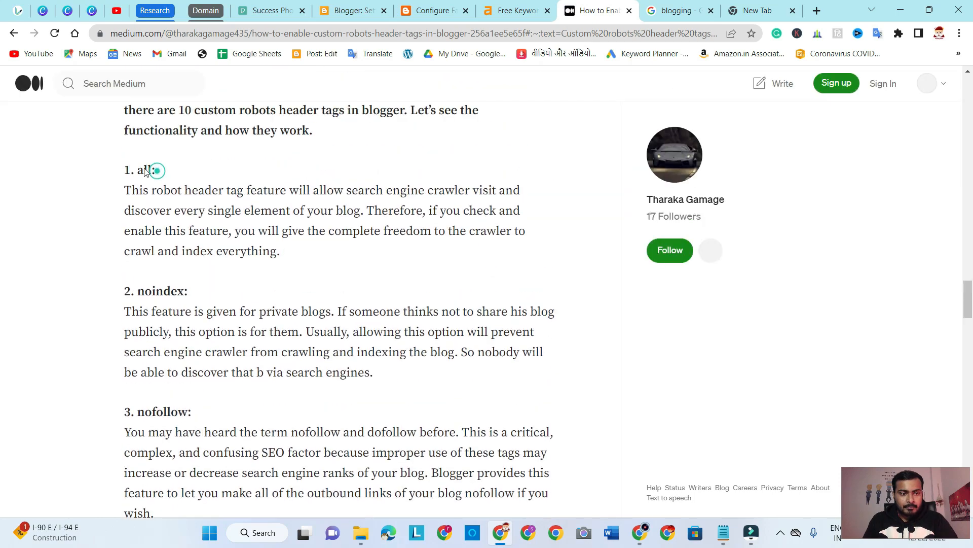
left_click_drag(155, 171, 137, 170)
Compare with the all tag in Blogger, return to the Medium article, and highlight its explanation and heading for all
left_click(389, 9)
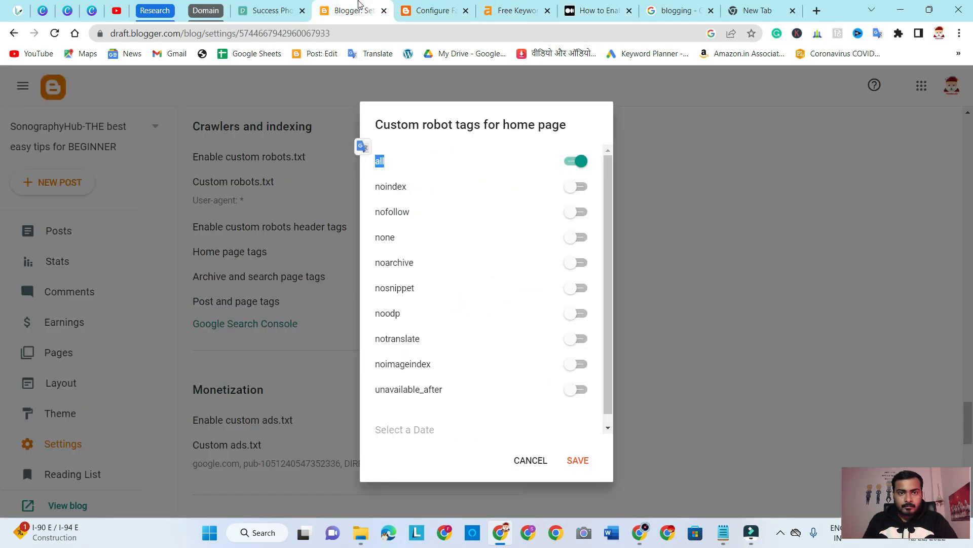
left_click(609, 9)
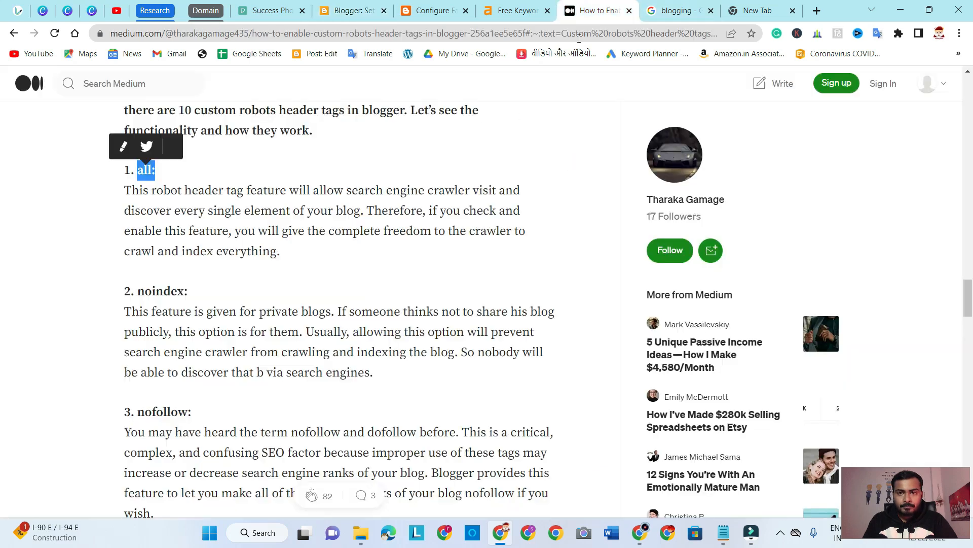
left_click_drag(125, 190, 361, 211)
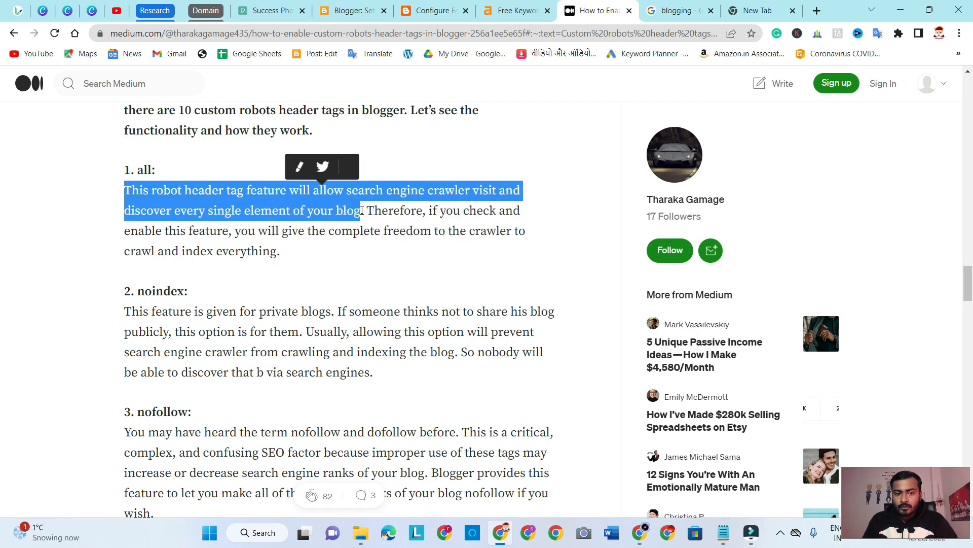
left_click(541, 215)
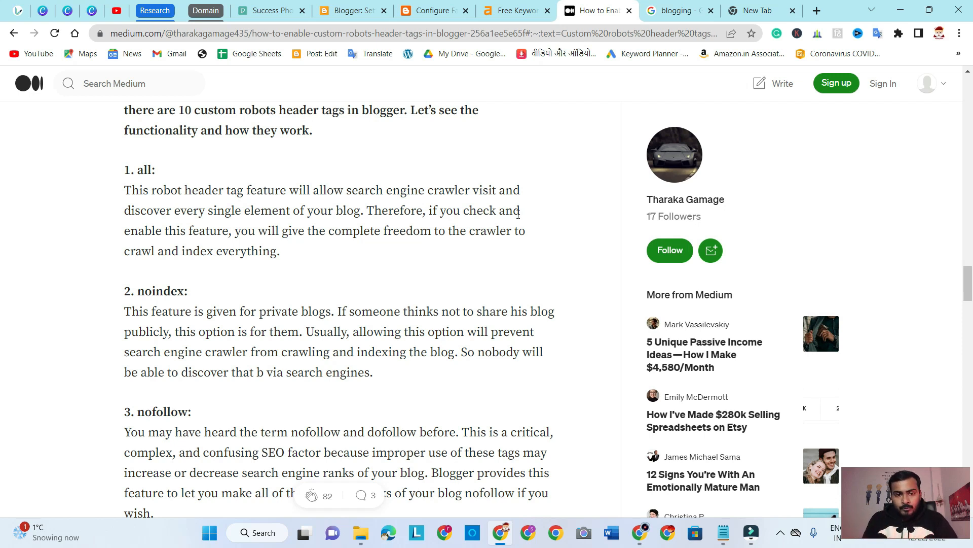
left_click_drag(368, 210, 515, 224)
left_click_drag(167, 231, 523, 253)
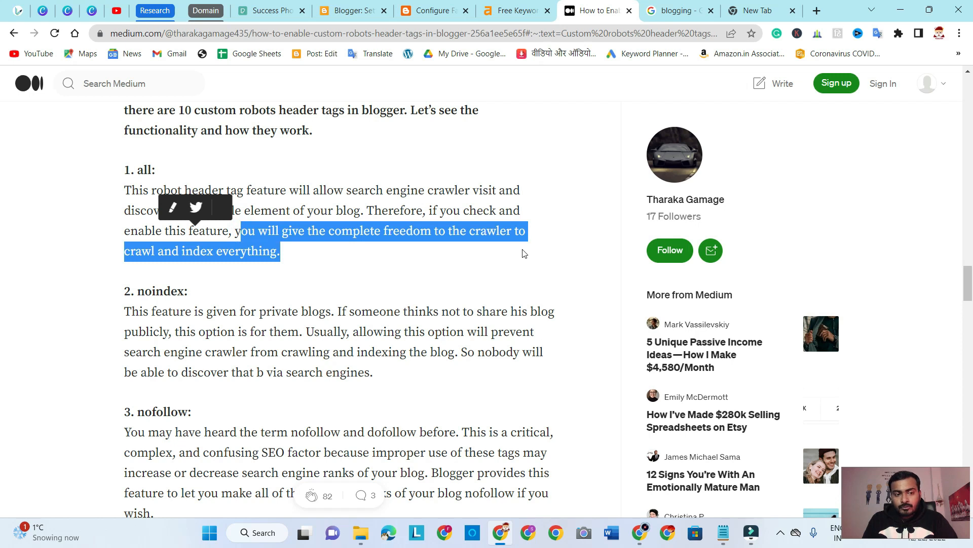
left_click(333, 259)
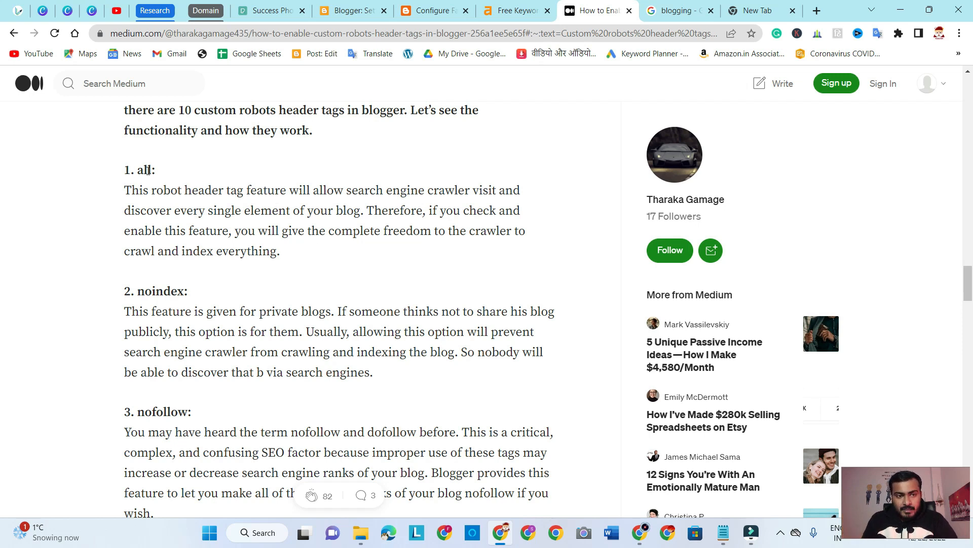
left_click_drag(162, 171, 142, 170)
Review the article's noindex section, highlighting "private blogs" and the noindex heading
scroll(153, 227, "down", 1)
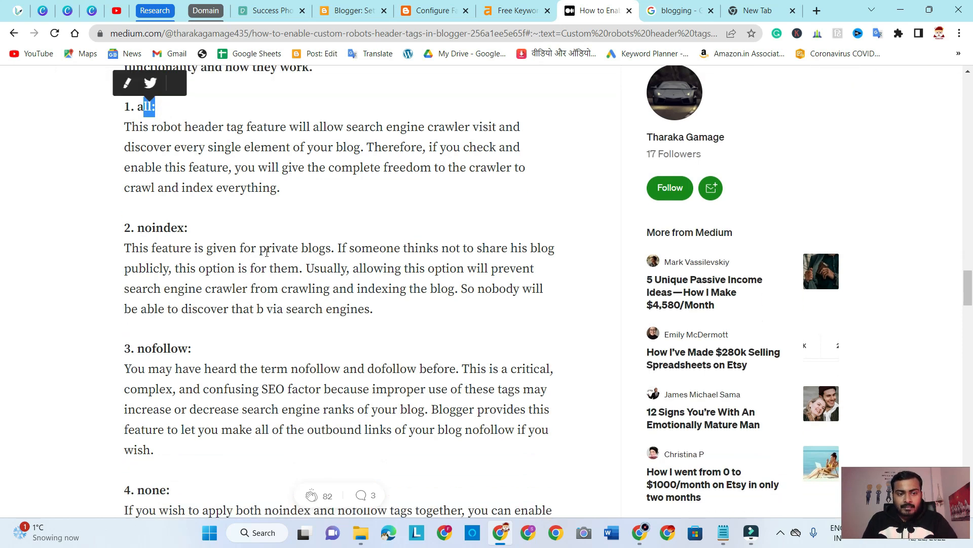
left_click_drag(260, 248, 331, 248)
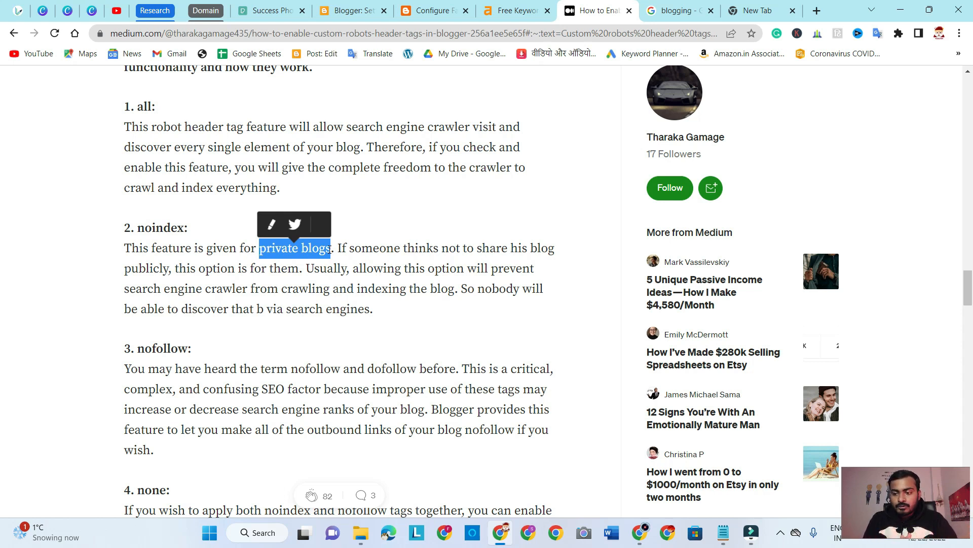
left_click(263, 248)
left_click_drag(326, 248, 260, 247)
left_click_drag(189, 229, 137, 227)
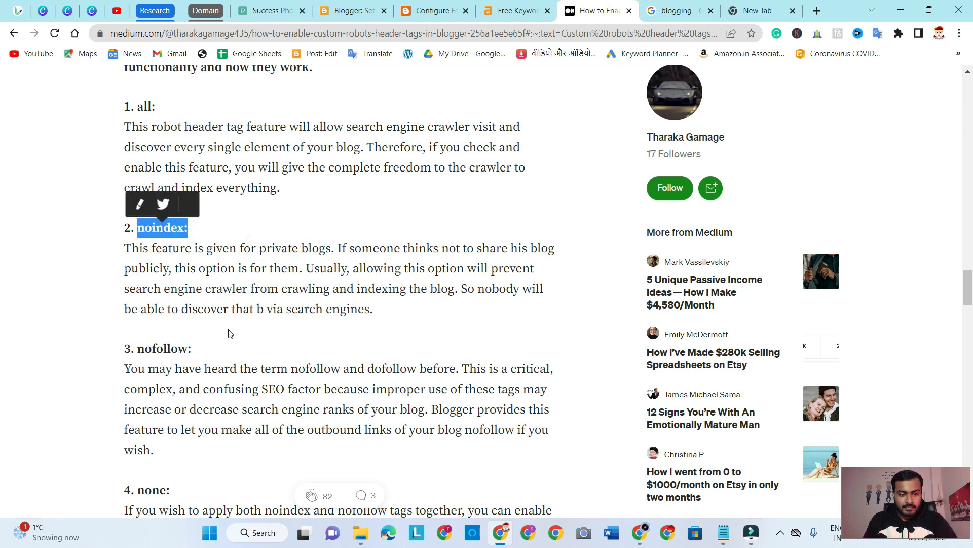
Review the article's nofollow section, highlighting the nofollow and dofollow sentence, the SEO factor explanation and "outbound links"
scroll(207, 337, "down", 3)
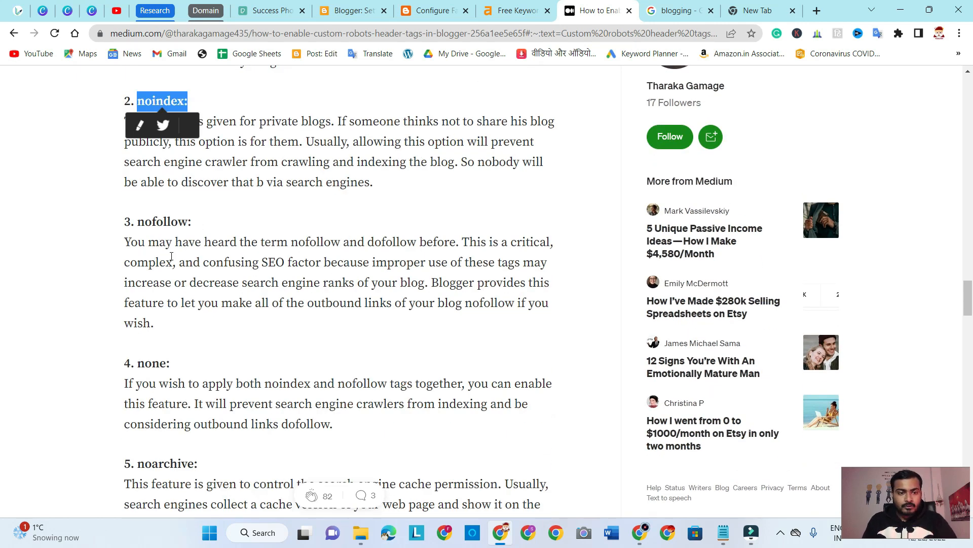
left_click_drag(202, 243, 458, 248)
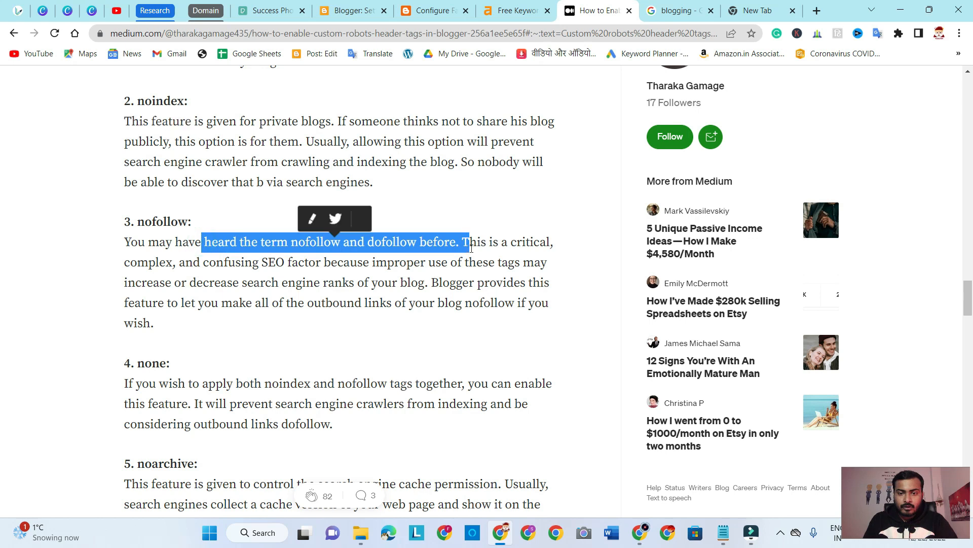
left_click_drag(137, 262, 430, 279)
left_click(458, 318)
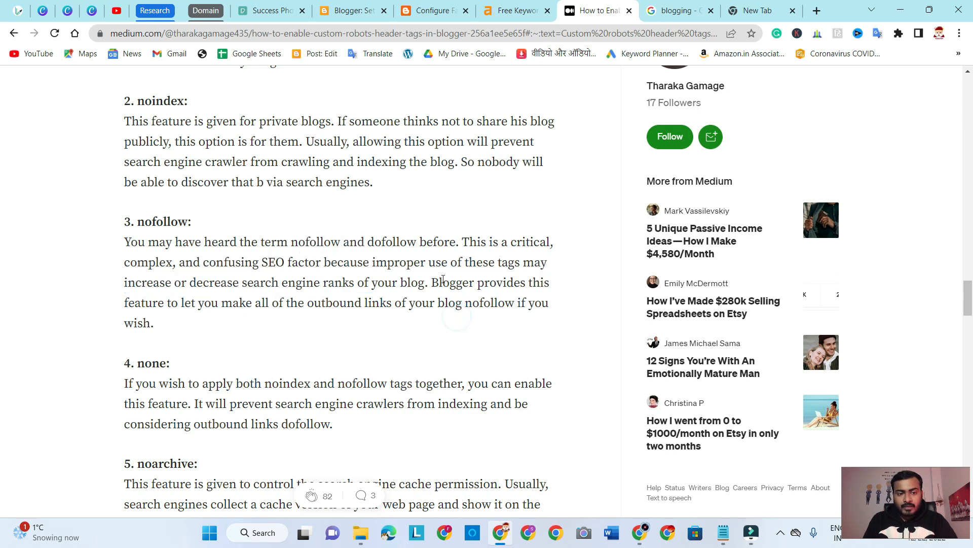
left_click(309, 303)
left_click_drag(327, 303, 389, 305)
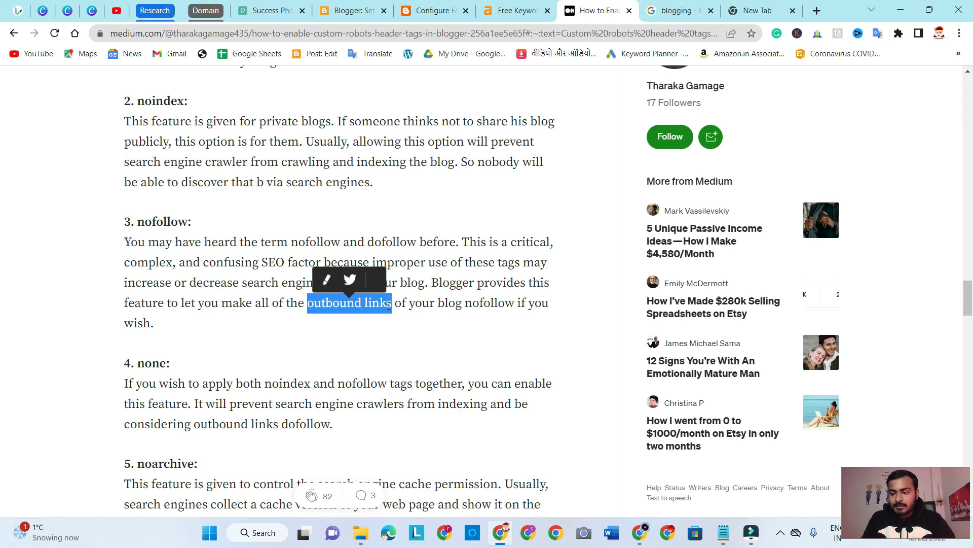
Highlight the article's nofollow heading, and review its none section by highlighting the explanation about crawlers and outbound links and the none heading
left_click(333, 323)
left_click_drag(196, 220, 139, 222)
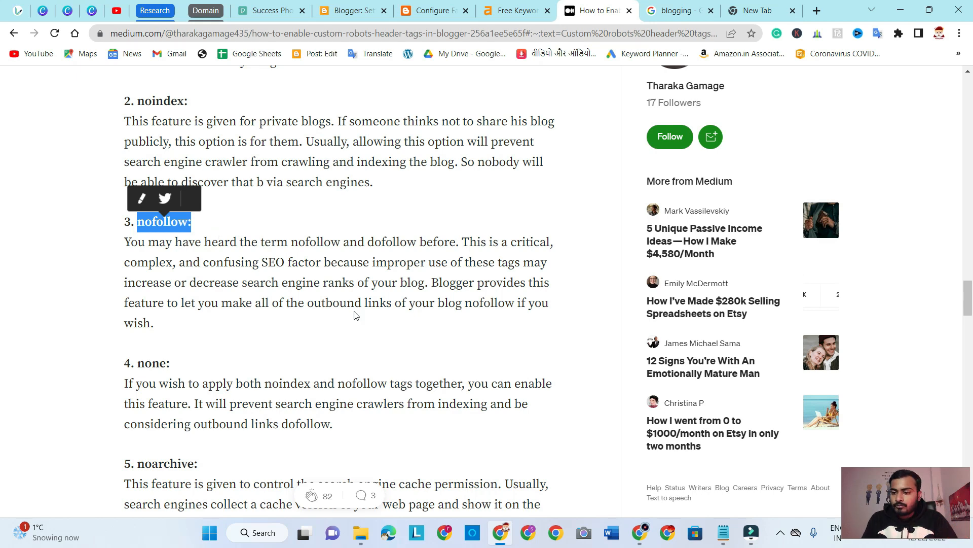
scroll(355, 312, "down", 2)
left_click_drag(138, 237, 166, 237)
left_click_drag(357, 277, 369, 303)
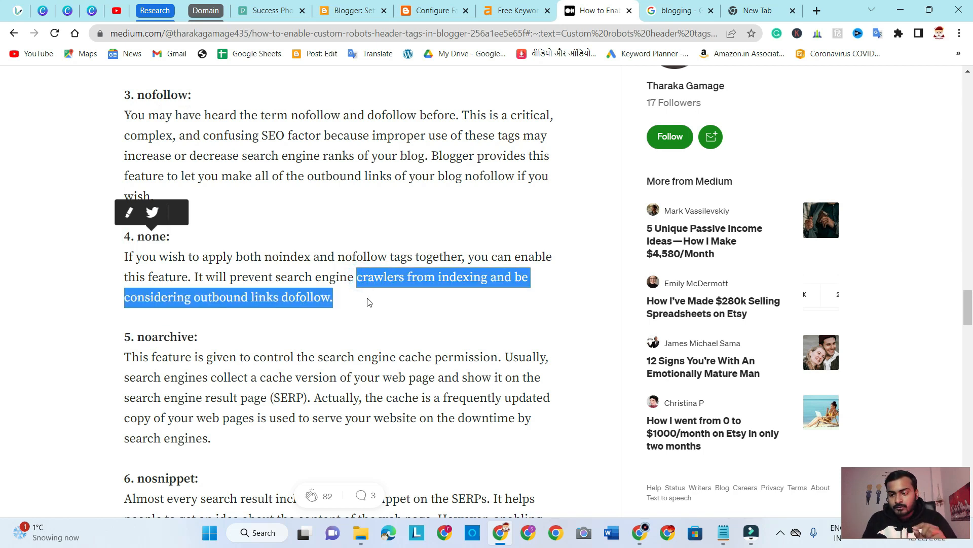
left_click_drag(369, 302, 369, 302)
left_click(370, 300)
left_click_drag(178, 236, 138, 236)
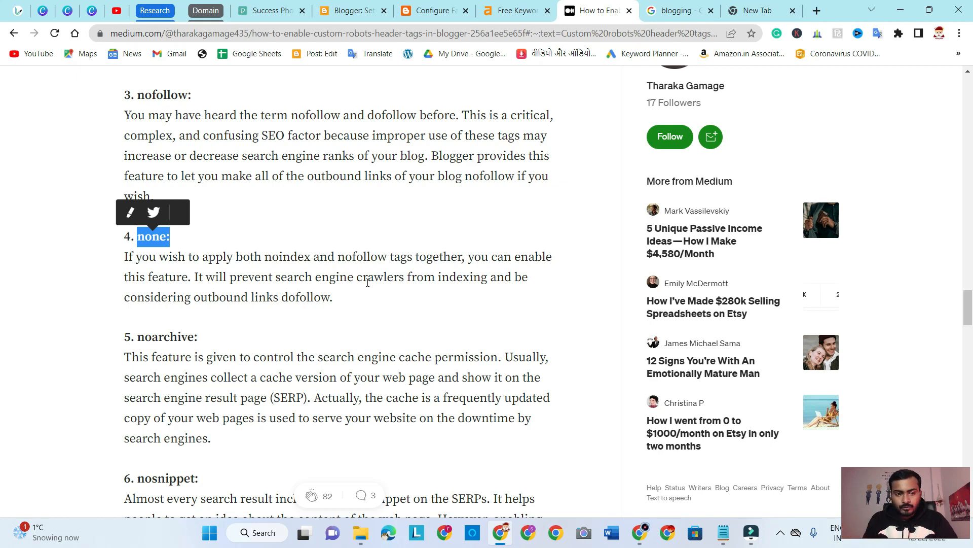
Review the article's noarchive section, highlighting its heading and the phrase "search engine result page (SERP)"
scroll(367, 282, "down", 3)
left_click_drag(201, 209, 140, 210)
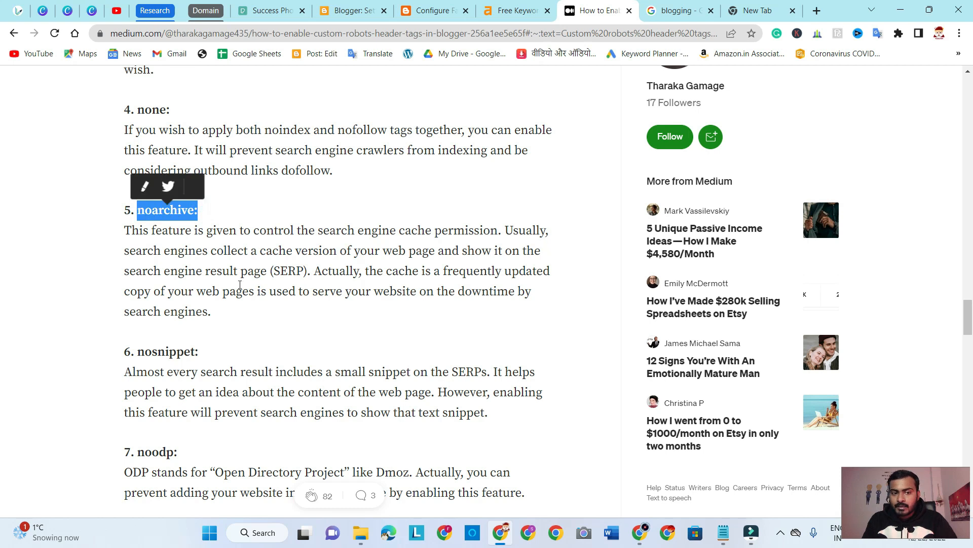
left_click_drag(127, 270, 308, 271)
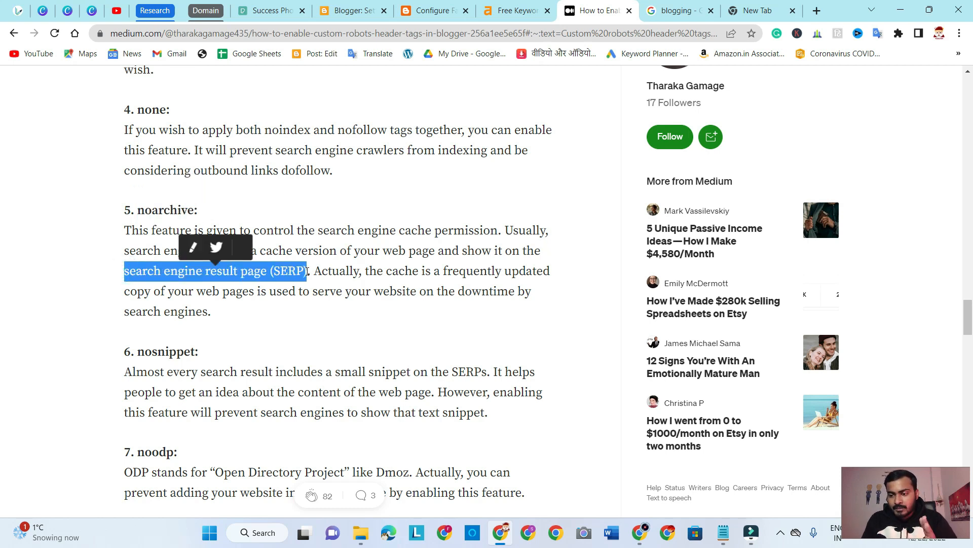
left_click_drag(201, 210, 136, 211)
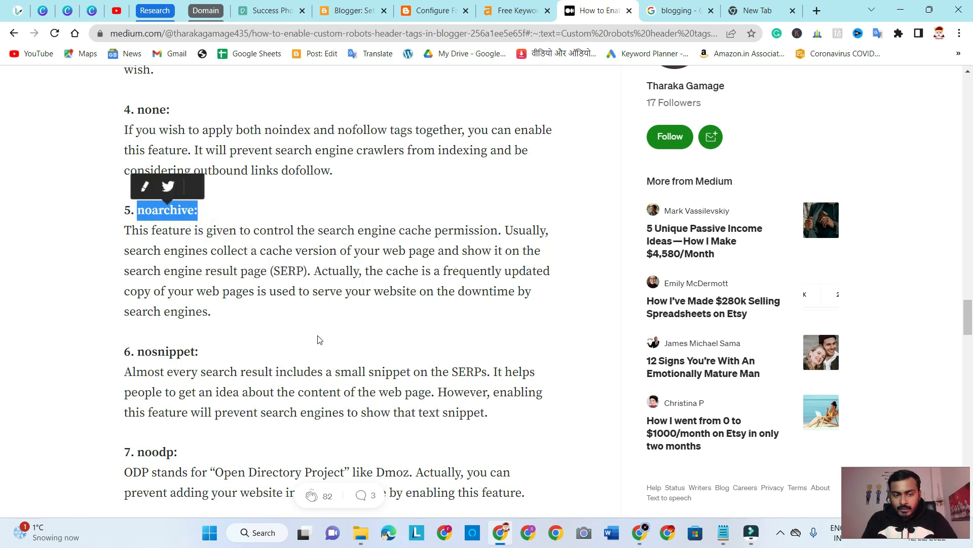
Highlight the article's nosnippet heading, compare it with the Google results for blogging and Blogger's home page tags, and return to the article
scroll(301, 323, "down", 1)
left_click_drag(136, 292, 205, 292)
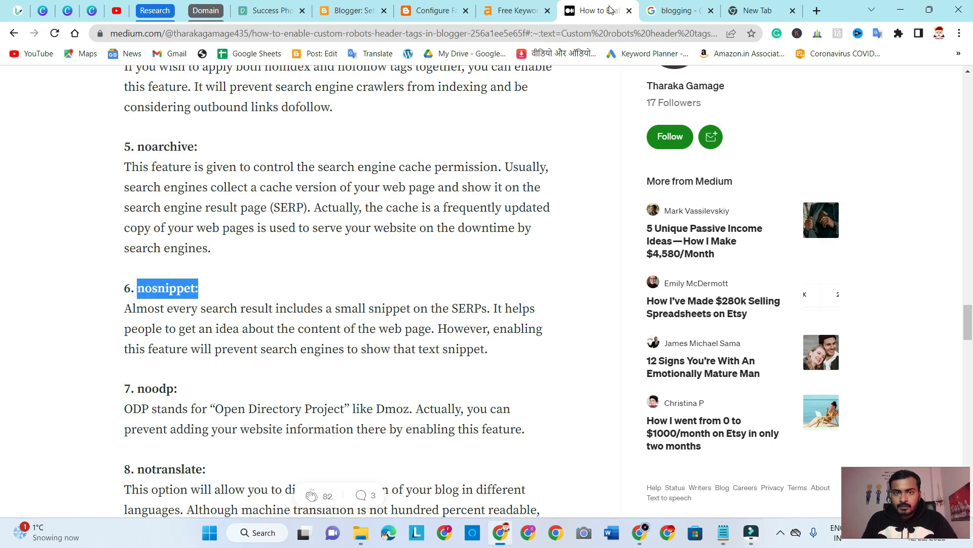
left_click(679, 11)
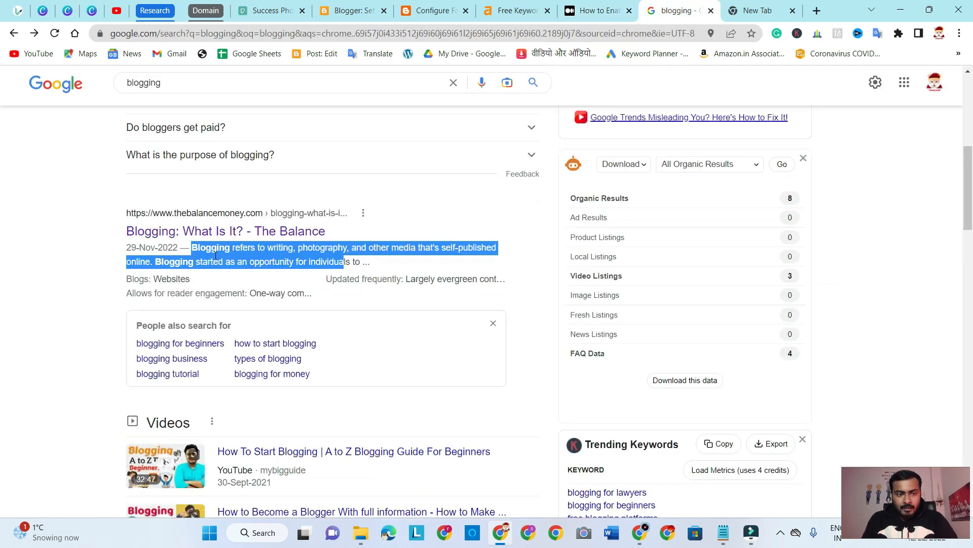
left_click(351, 10)
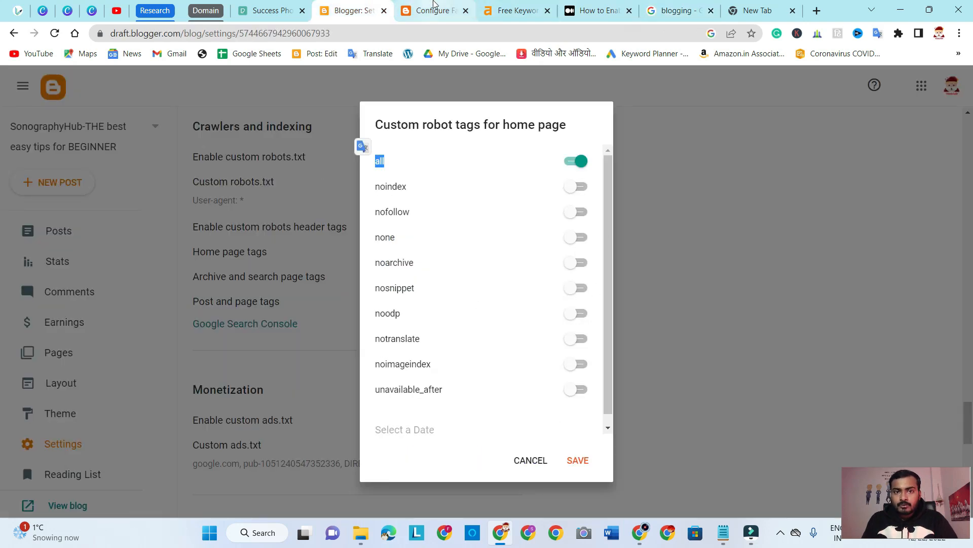
left_click(588, 8)
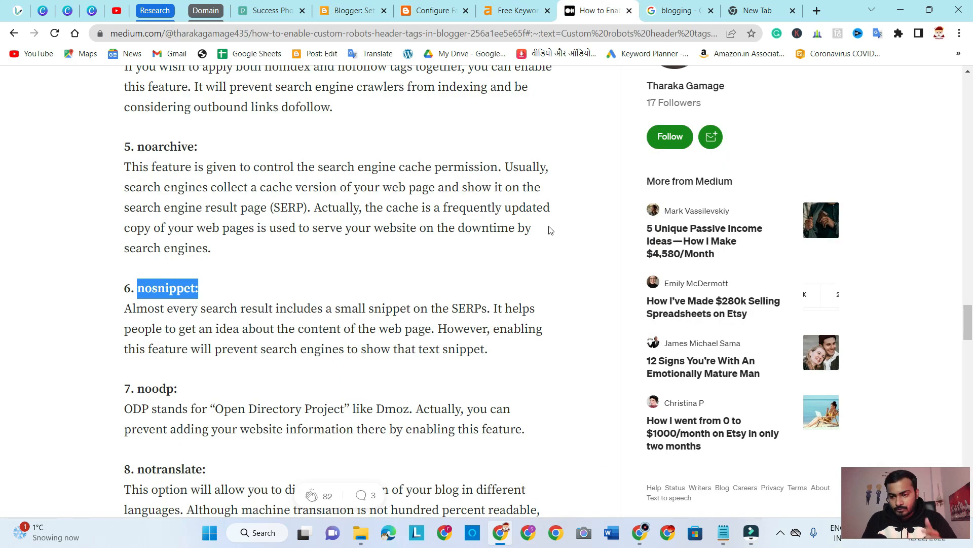
Review the article's noodp section, highlighting its heading and "adding your website information there by enabling this feature"
scroll(529, 295, "down", 2)
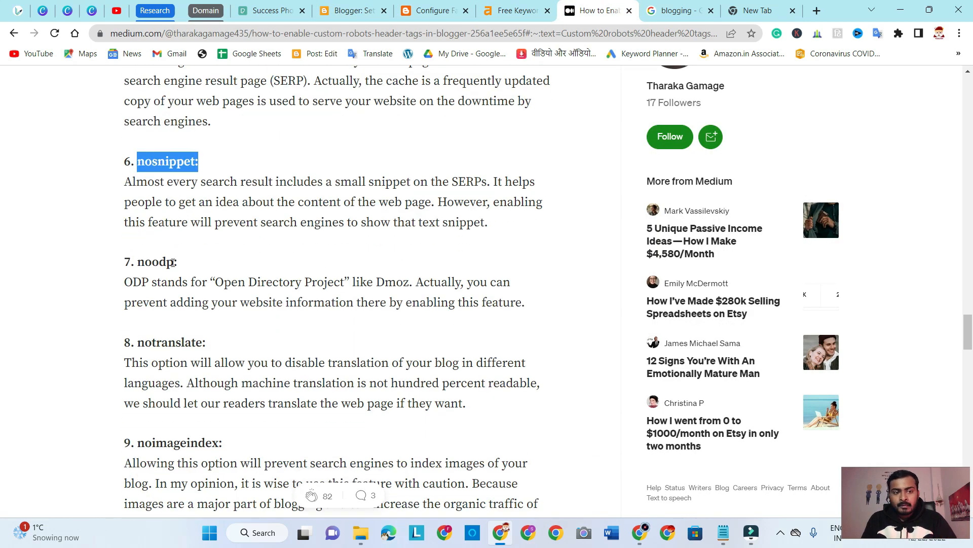
double_click(189, 267)
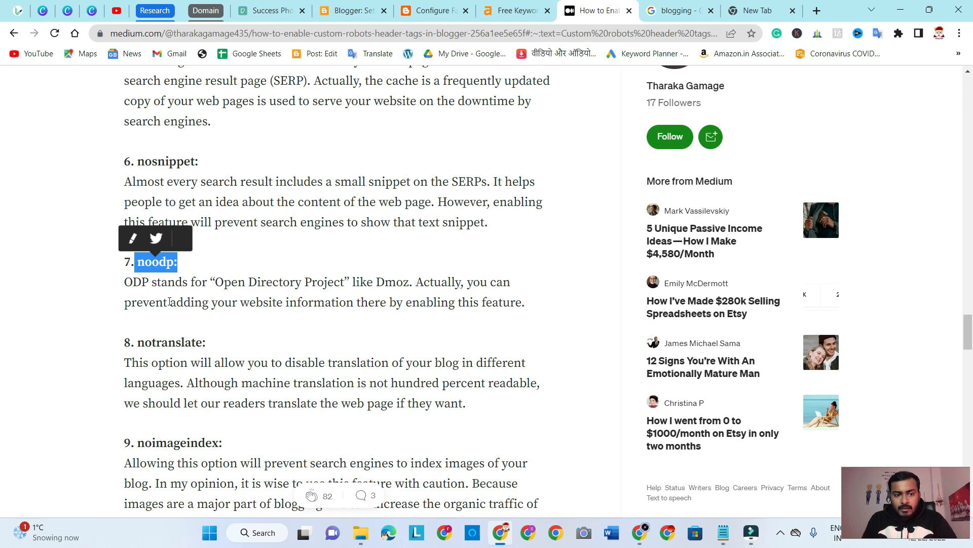
left_click_drag(170, 303, 523, 305)
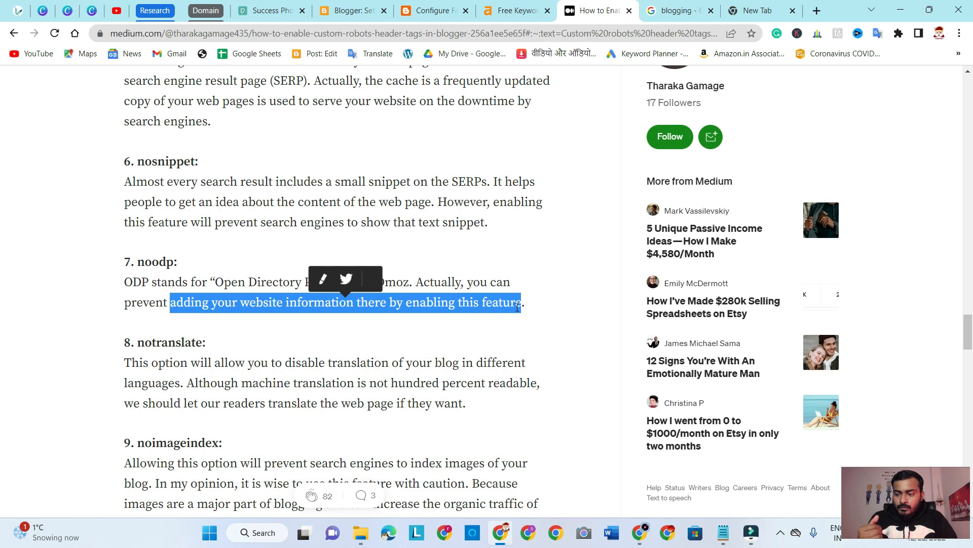
left_click_drag(178, 261, 141, 256)
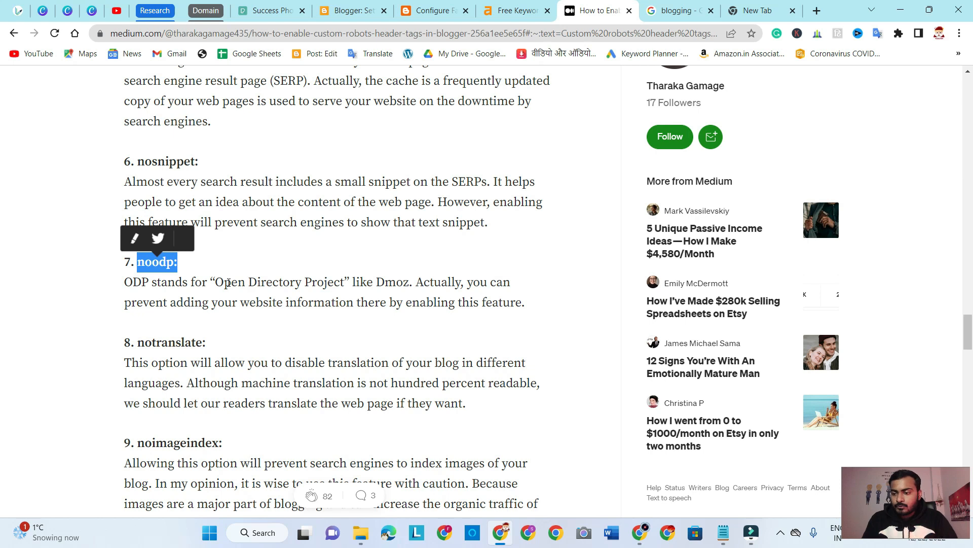
Review the article's notranslate and noimageindex sections, highlighting both headings
scroll(564, 283, "down", 3)
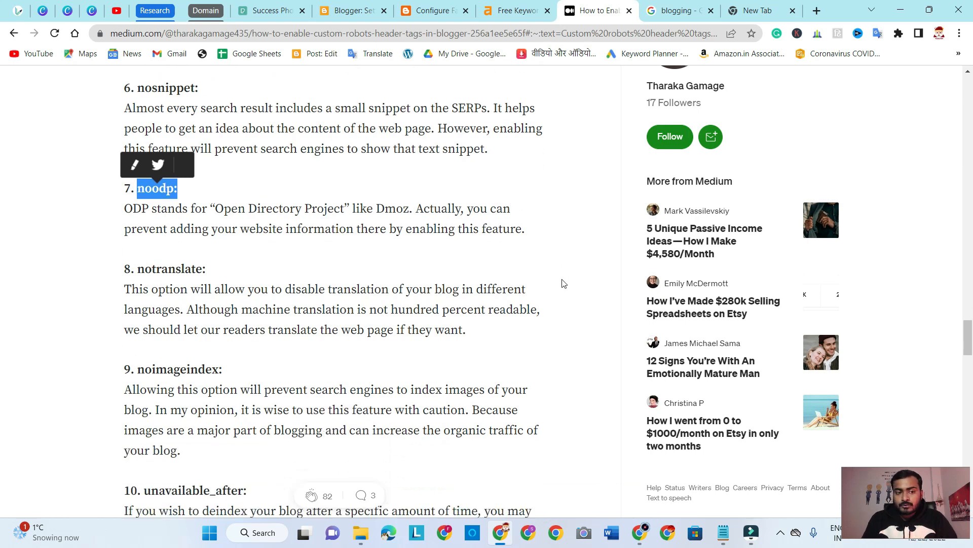
left_click_drag(220, 215, 137, 215)
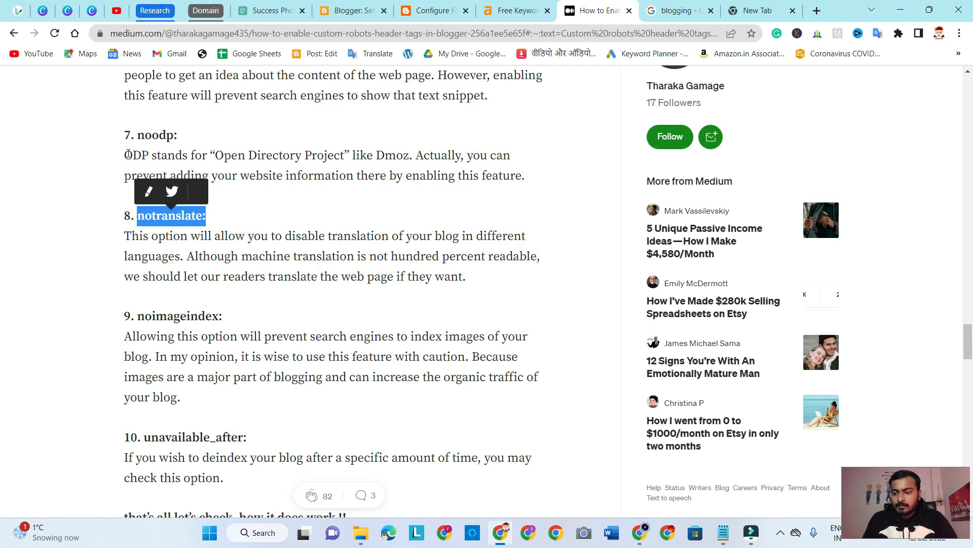
scroll(147, 269, "down", 1)
left_click_drag(141, 255, 392, 259)
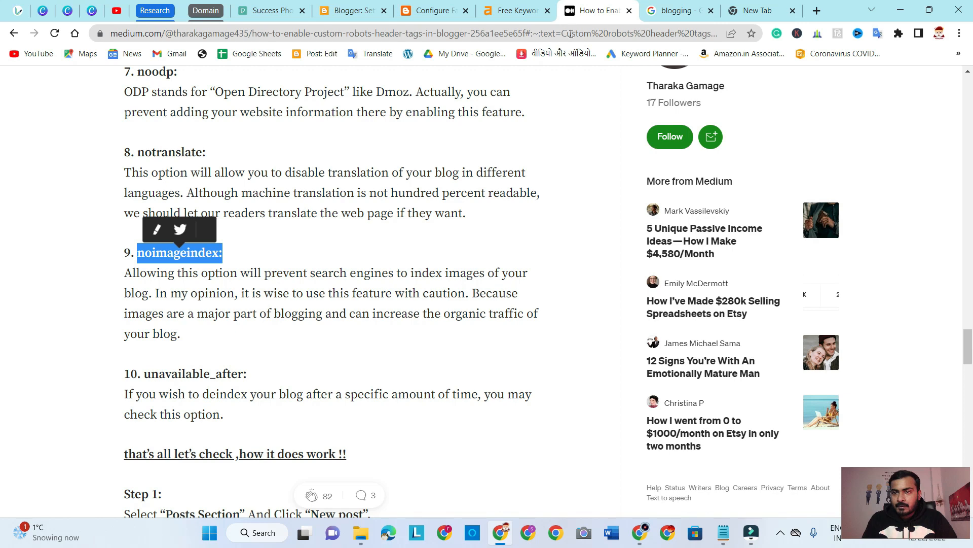
Look over the Google results page for blogging, and highlight the noimageindex tag in Blogger's home page tags
left_click(669, 16)
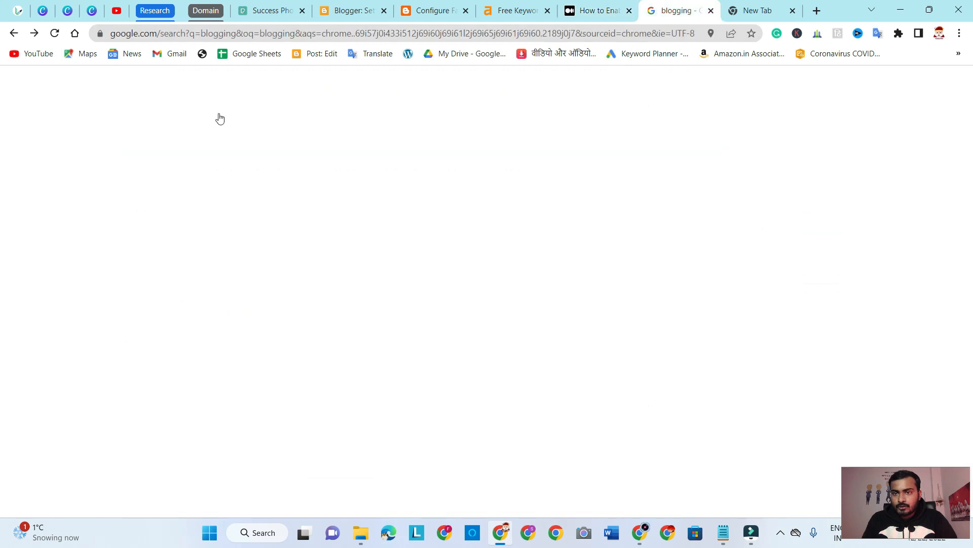
scroll(287, 198, "up", 7)
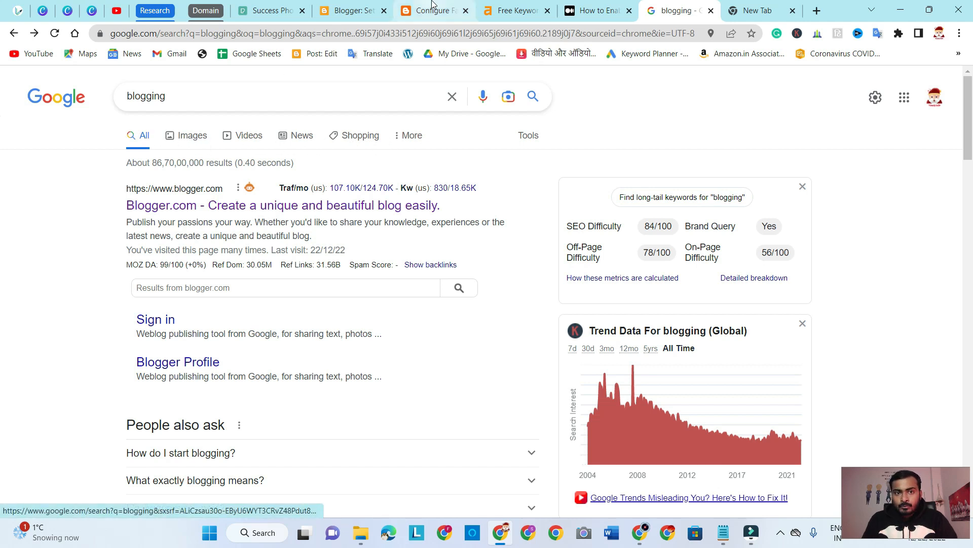
left_click(352, 10)
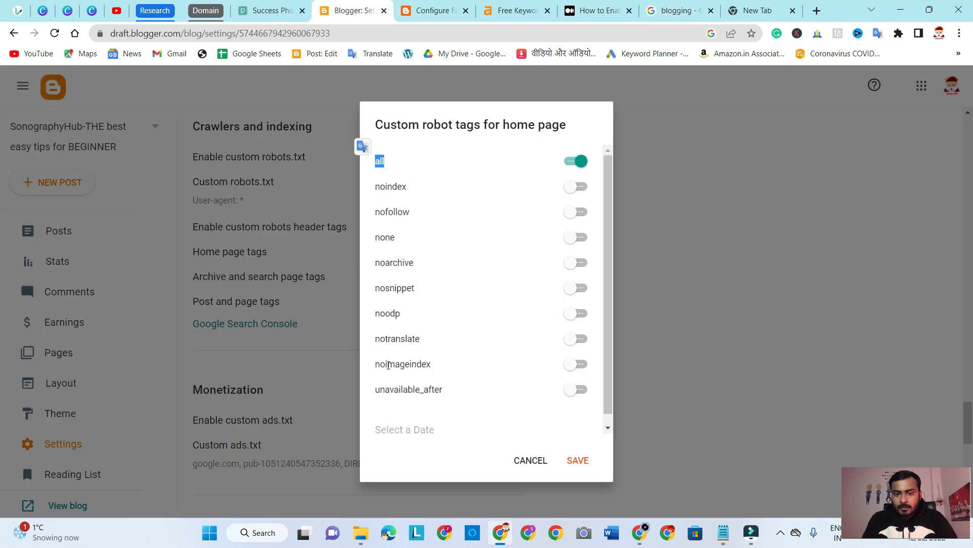
left_click_drag(376, 363, 432, 365)
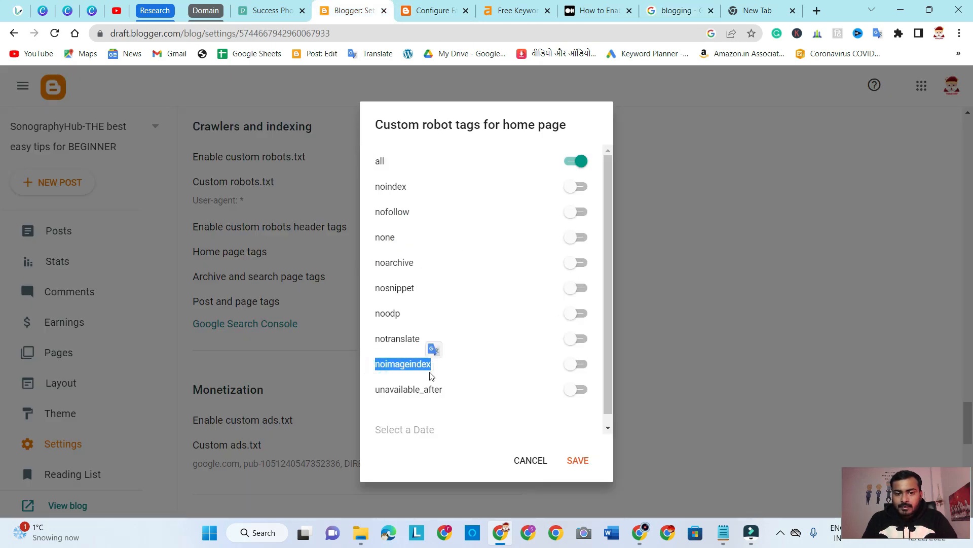
Return to the Medium article and highlight the heading of its unavailable_after section
left_click(594, 10)
scroll(428, 252, "down", 3)
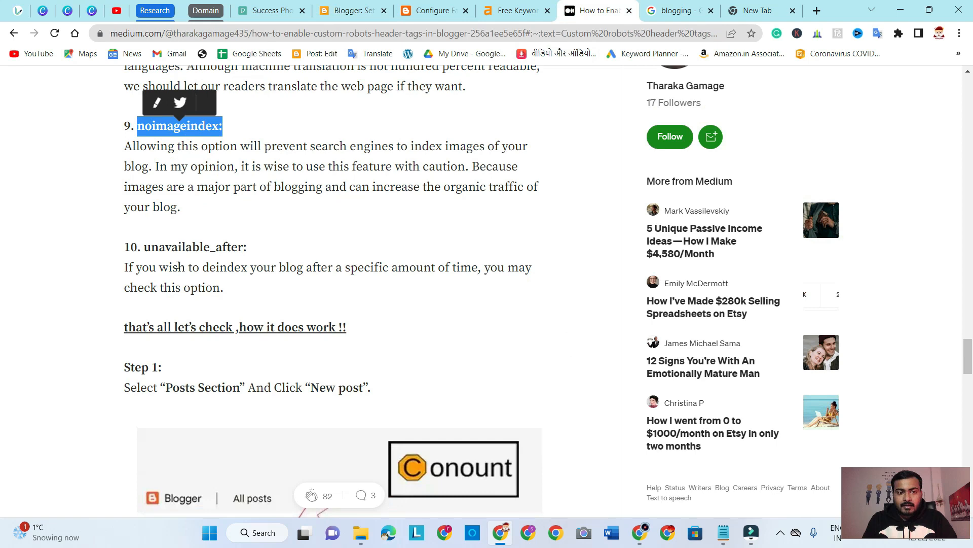
left_click_drag(147, 248, 246, 248)
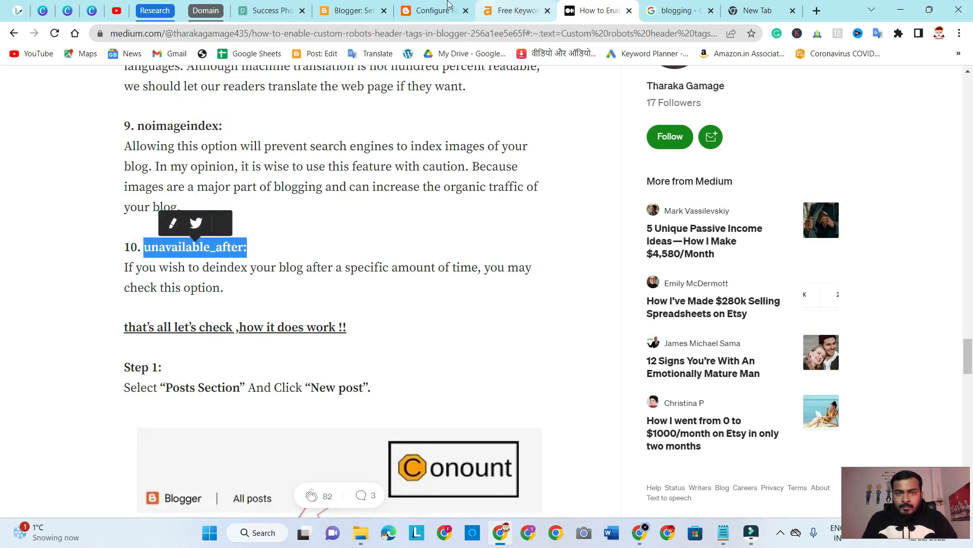
Switch back to Blogger's home page tags and highlight unavailable_after, check its date field, and highlight the full list of tags
left_click(355, 11)
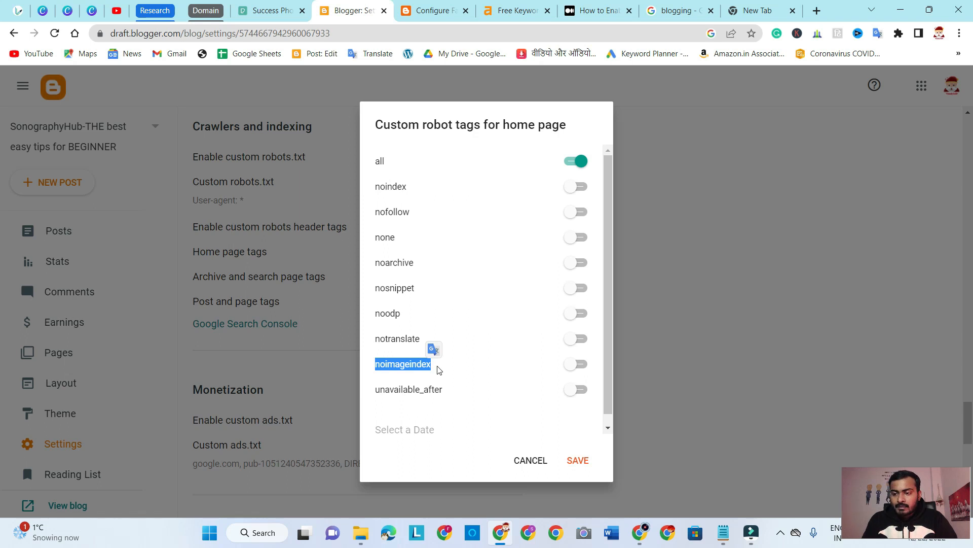
left_click_drag(376, 390, 444, 390)
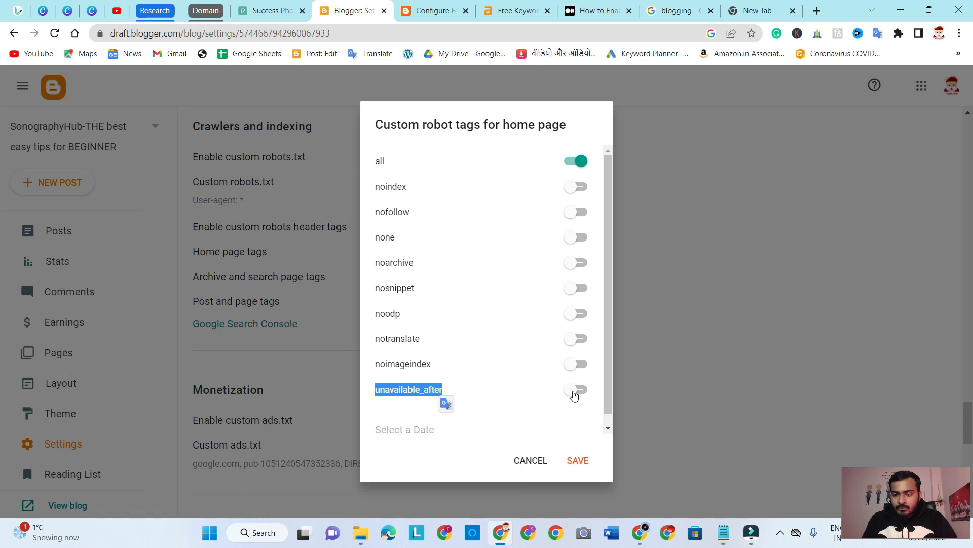
left_click(397, 432)
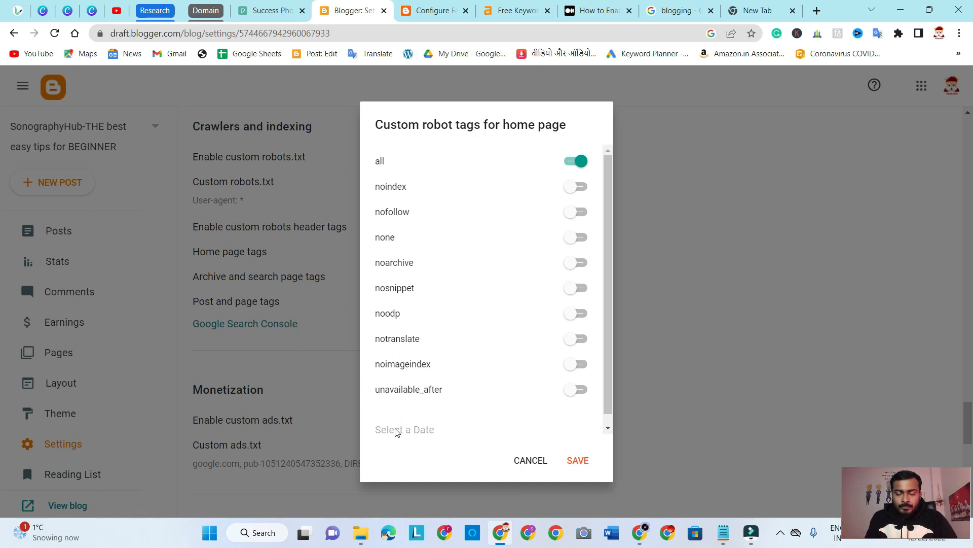
left_click_drag(378, 157, 472, 393)
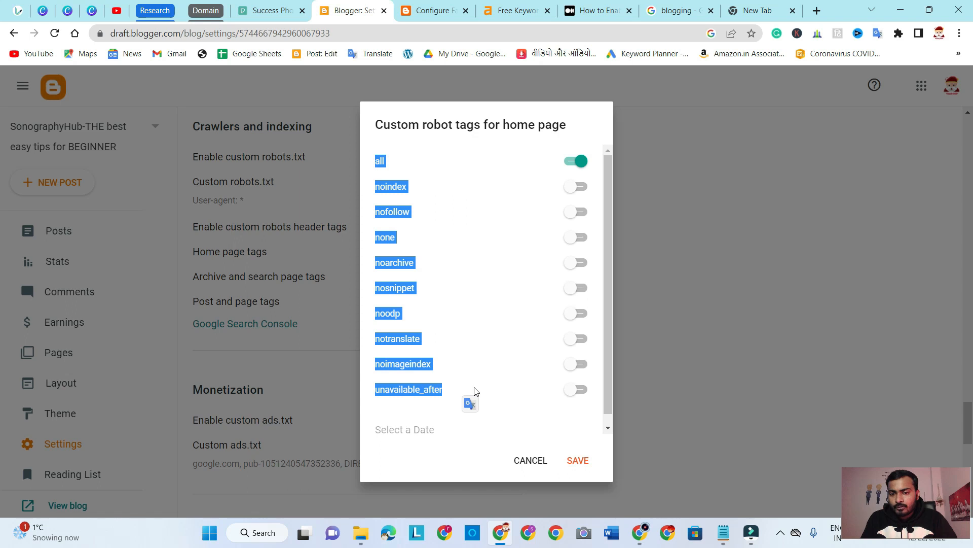
left_click(441, 147)
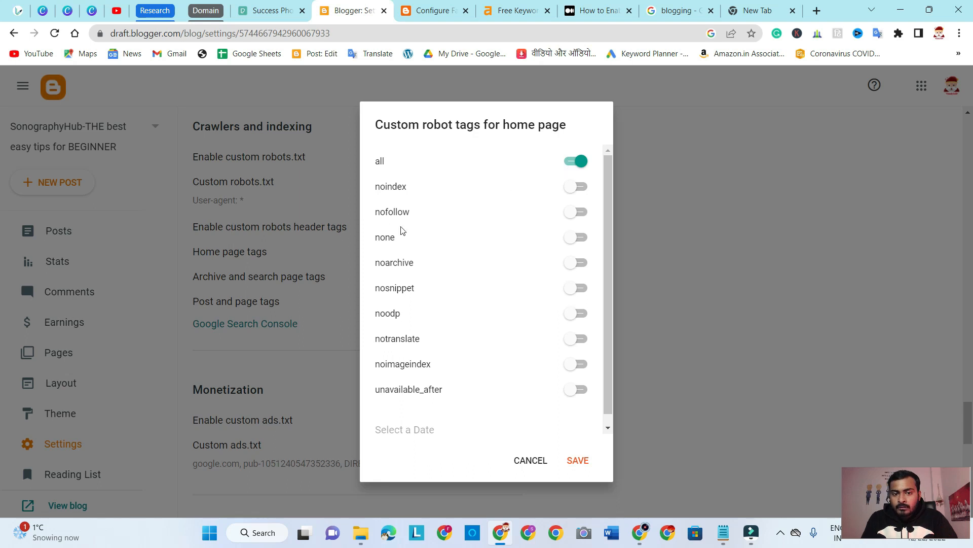
Turn noodp on and back off for the home page, and save the home page tags with only all enabled
left_click(577, 318)
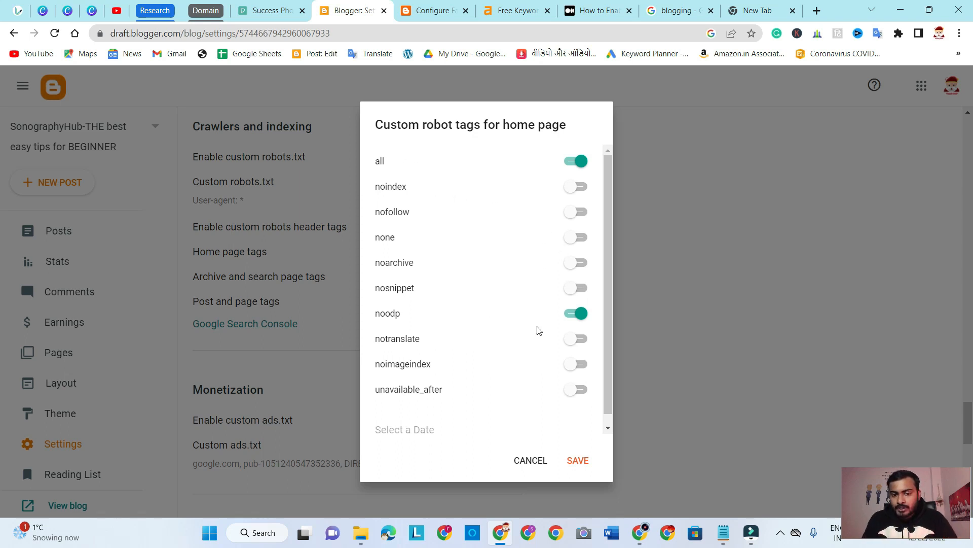
left_click(577, 319)
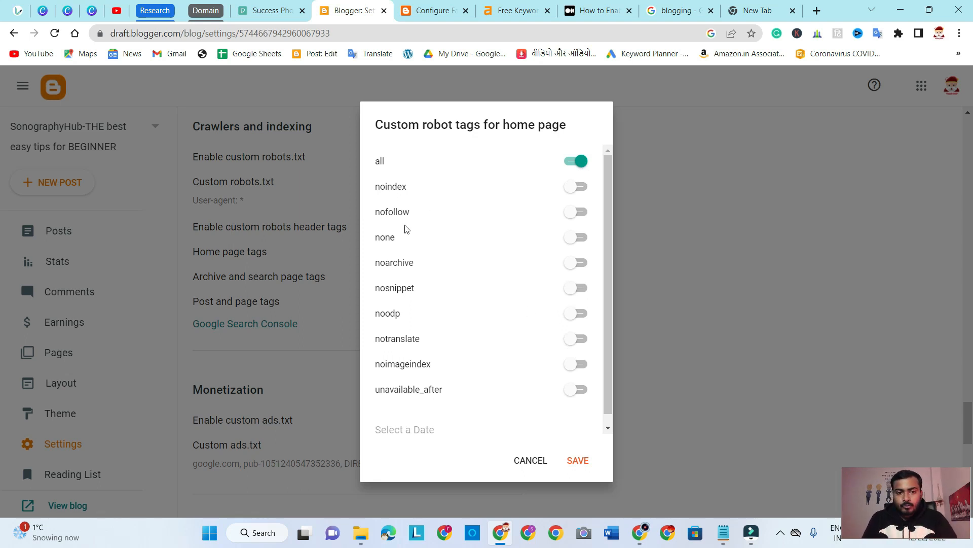
left_click(580, 460)
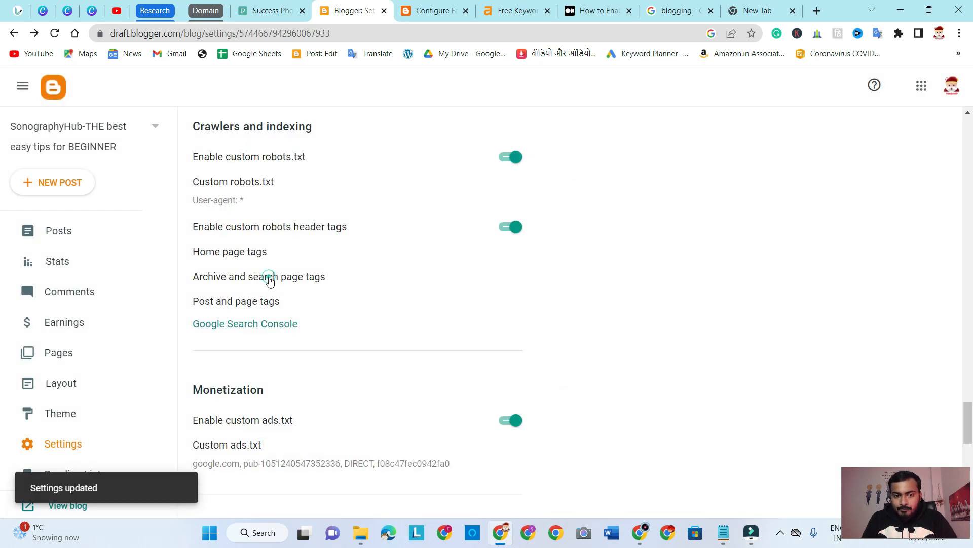
Try enabling noodp in the custom robot tags for archive and search pages, and discard the change
left_click(269, 278)
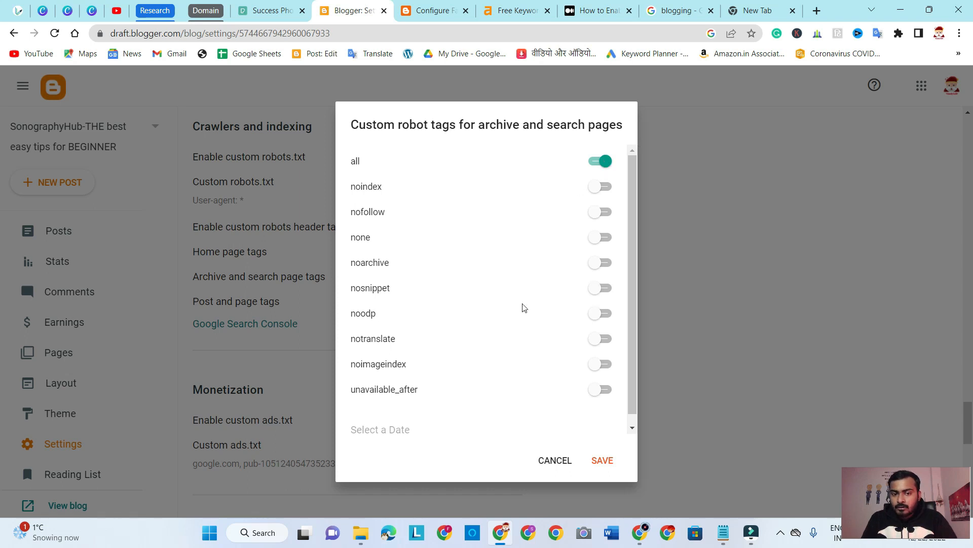
left_click(592, 316)
left_click(547, 463)
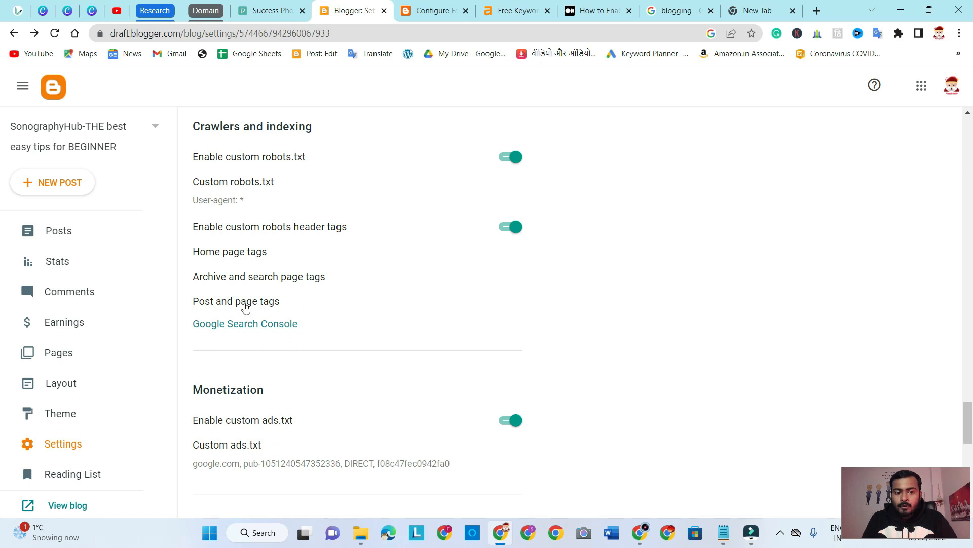
Try enabling noodp in the custom robot tags for posts and pages, and discard the change
left_click(245, 306)
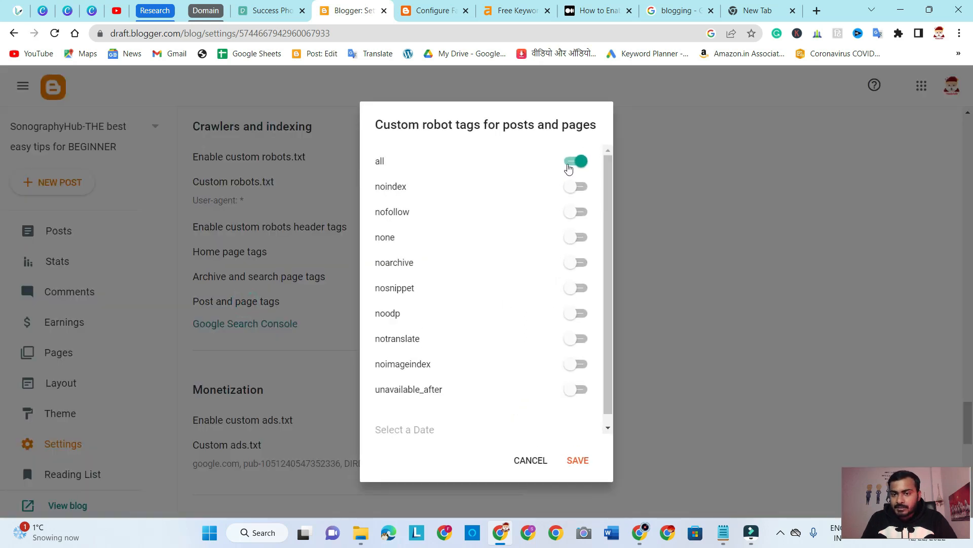
left_click(572, 316)
left_click(525, 461)
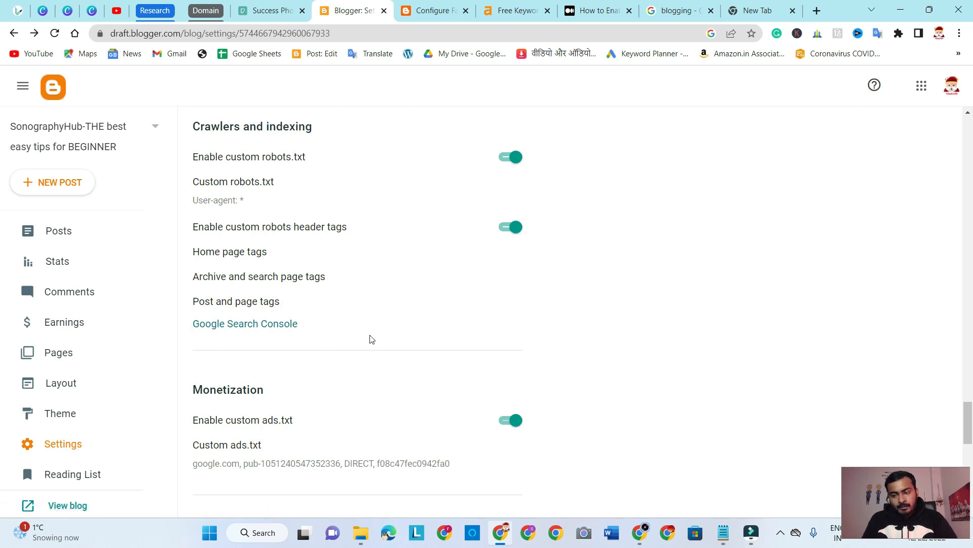
Open Google Search Console from the crawler settings, and return to the Blogger settings to highlight the Monetization heading
left_click(269, 324)
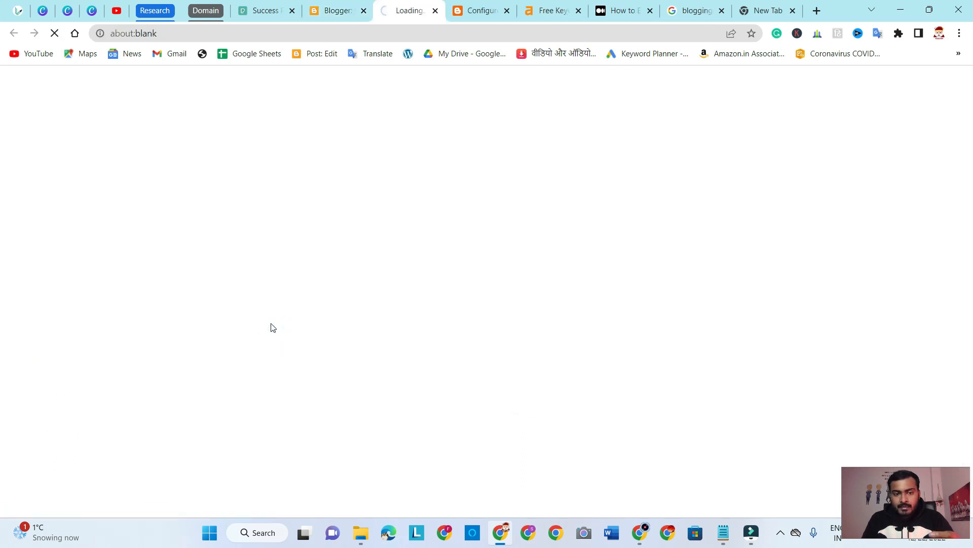
left_click(338, 6)
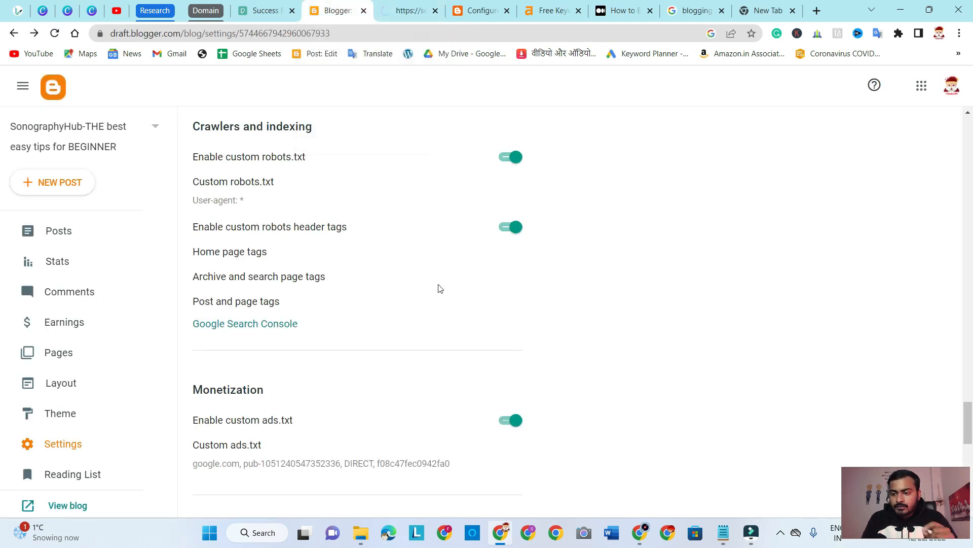
scroll(448, 320, "down", 3)
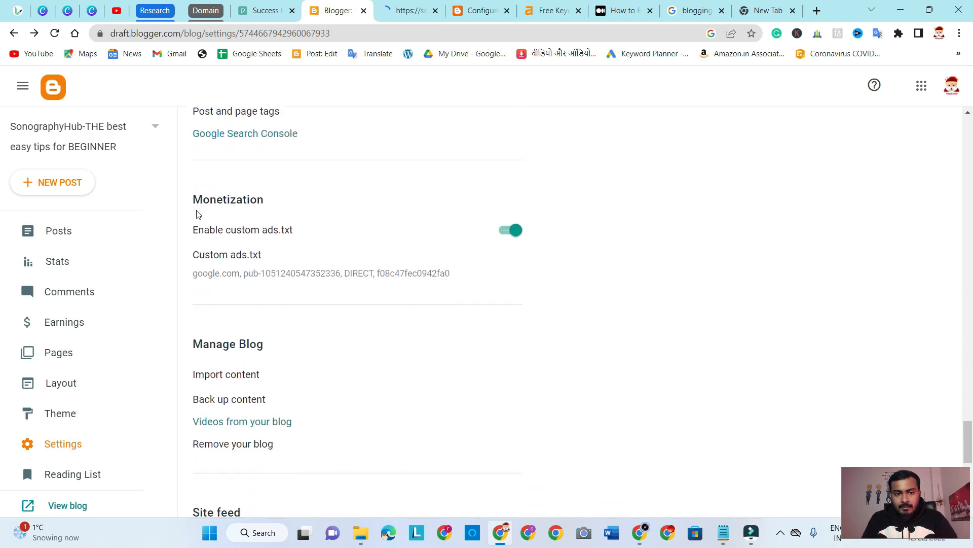
left_click(194, 197)
left_click_drag(258, 204, 264, 203)
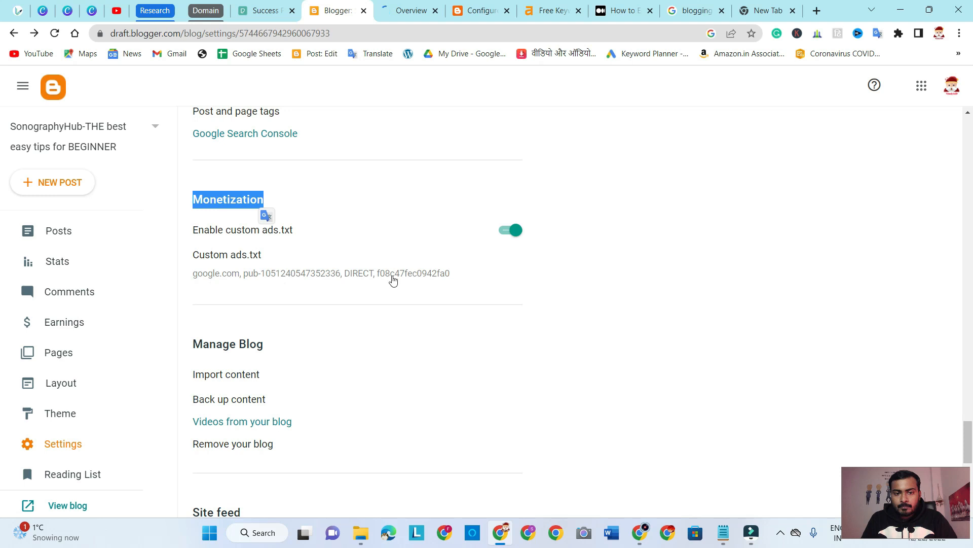
Highlight the Manage Blog heading with its import and backup options, and examine the Site feed and General settings
scroll(522, 299, "down", 1)
scroll(519, 311, "down", 5)
scroll(520, 311, "up", 3)
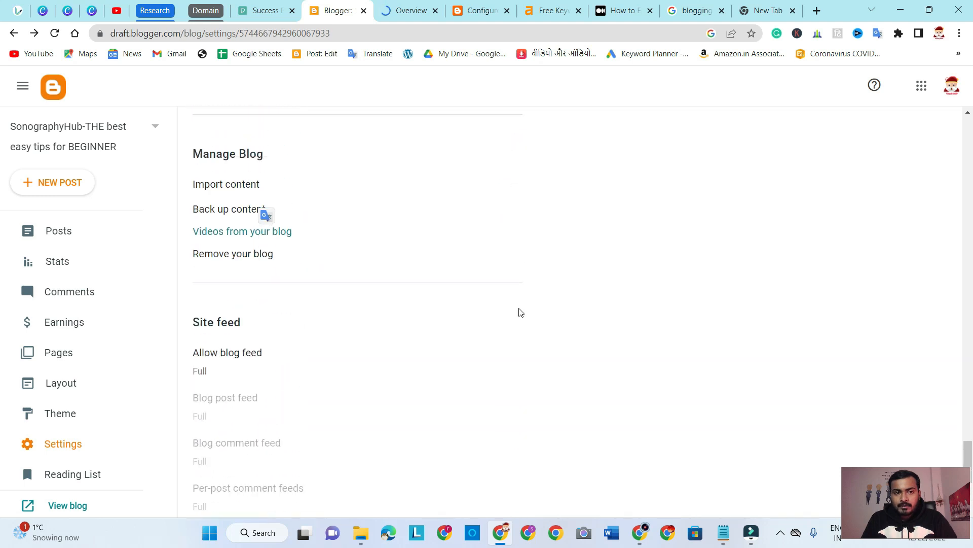
left_click_drag(194, 152, 268, 209)
left_click(631, 265)
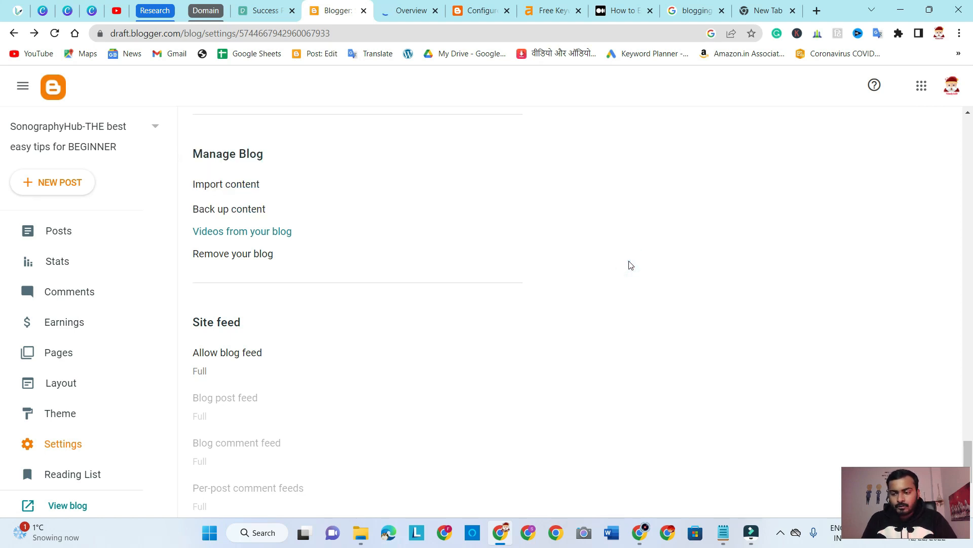
scroll(631, 265, "down", 5)
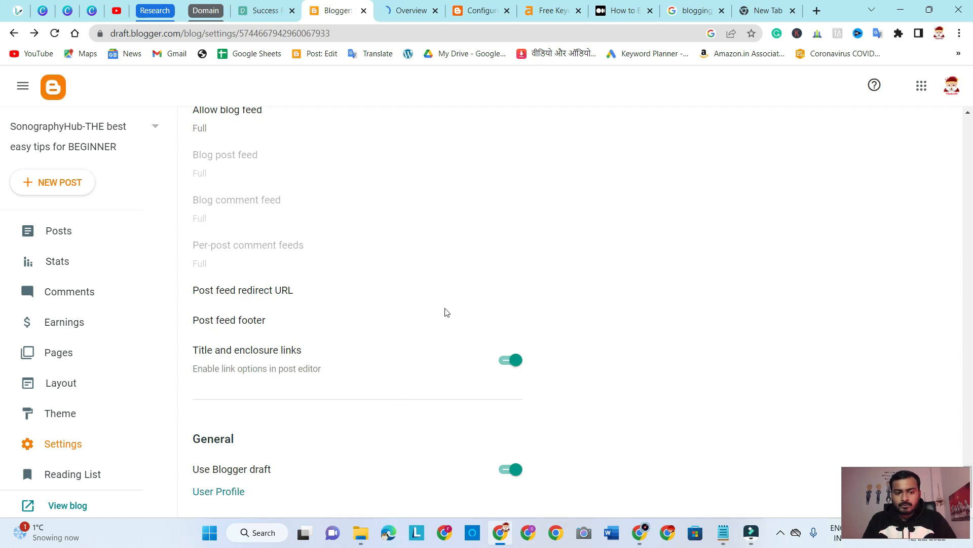
Review the blog settings from Basic through Publishing again and highlight the HTTPS heading
scroll(447, 308, "up", 7)
scroll(448, 307, "up", 6)
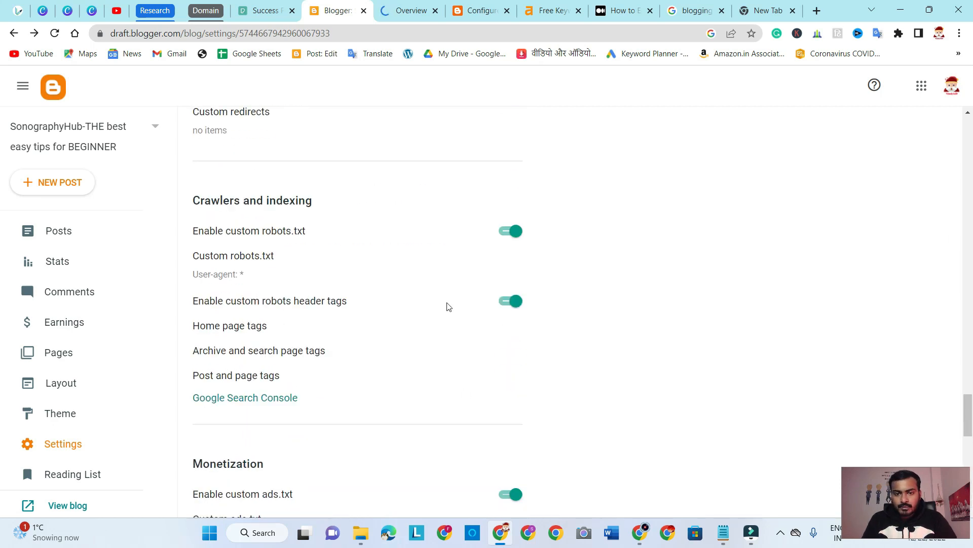
scroll(449, 306, "up", 20)
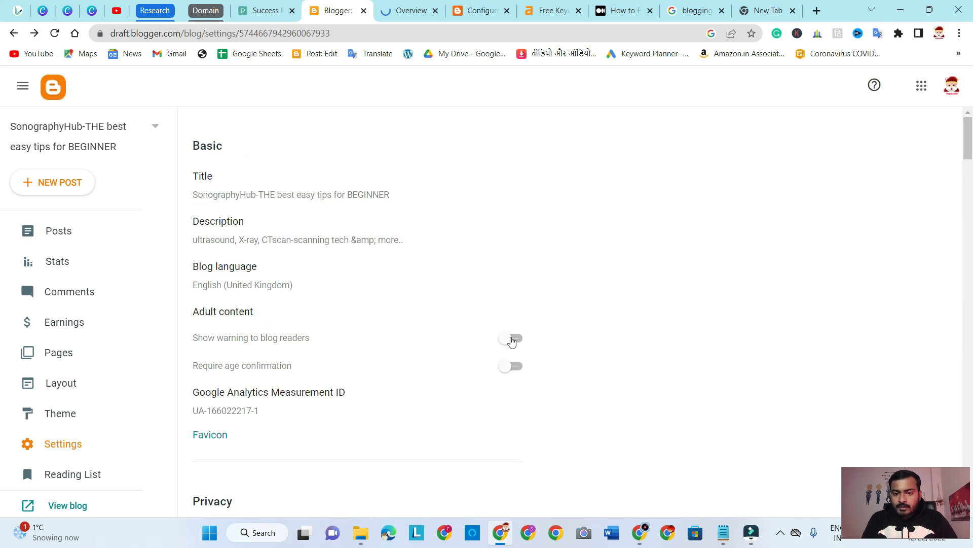
scroll(673, 338, "down", 5)
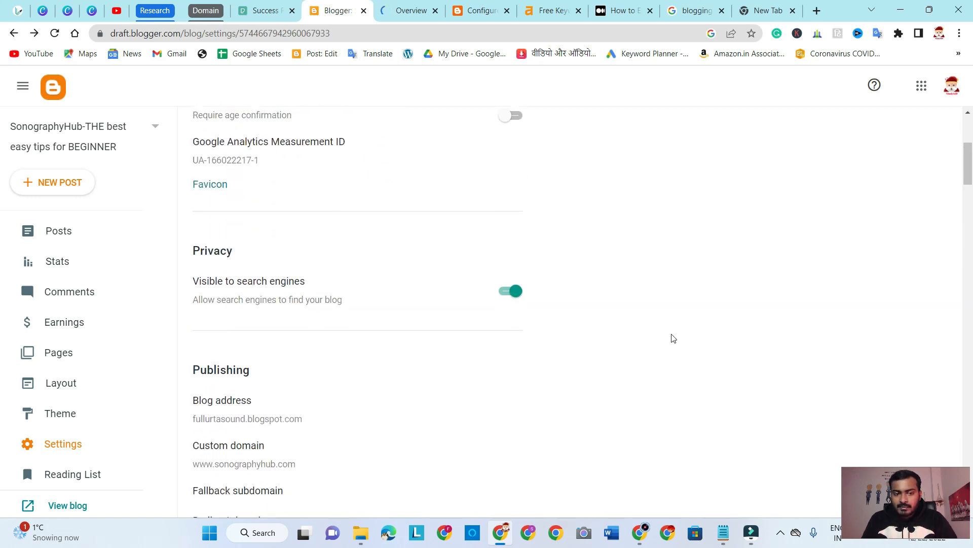
scroll(679, 287, "down", 6)
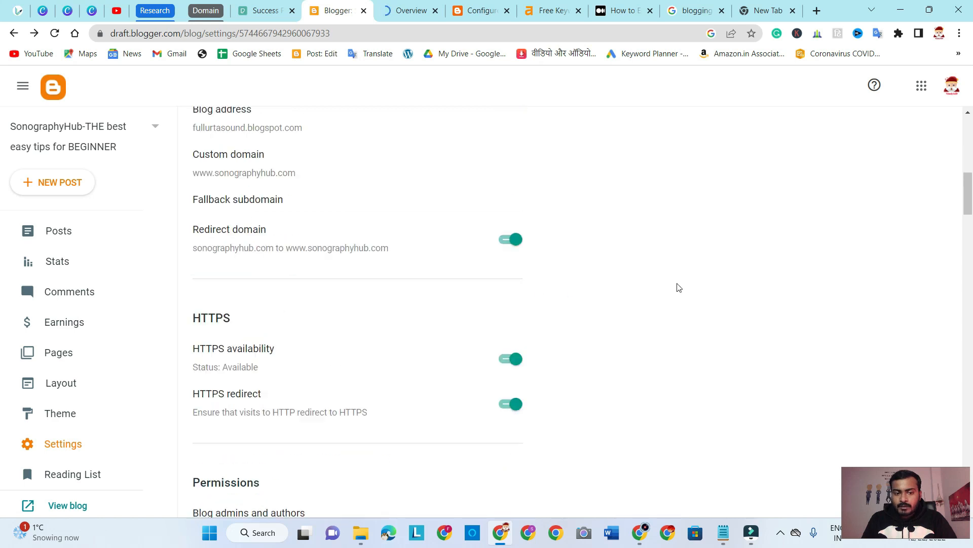
scroll(702, 248, "down", 1)
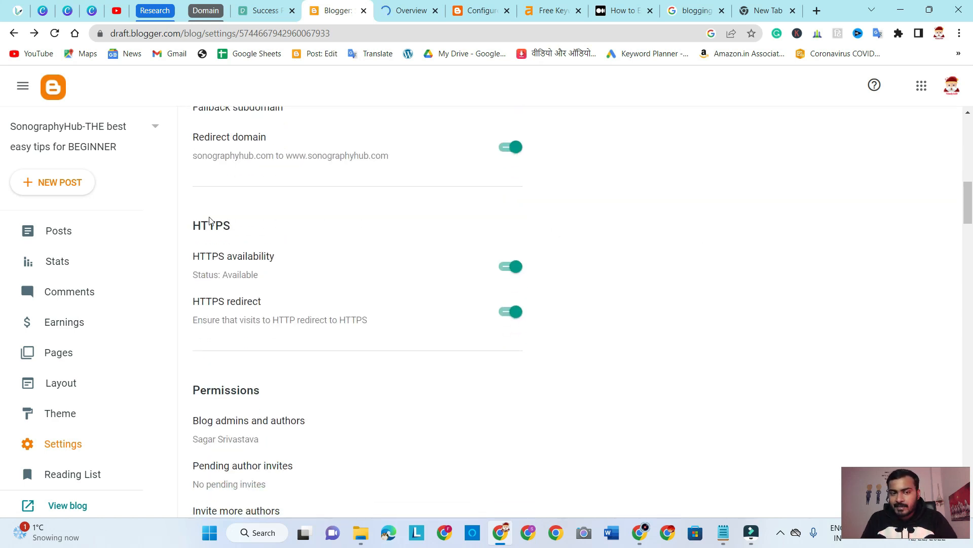
left_click_drag(244, 224, 194, 221)
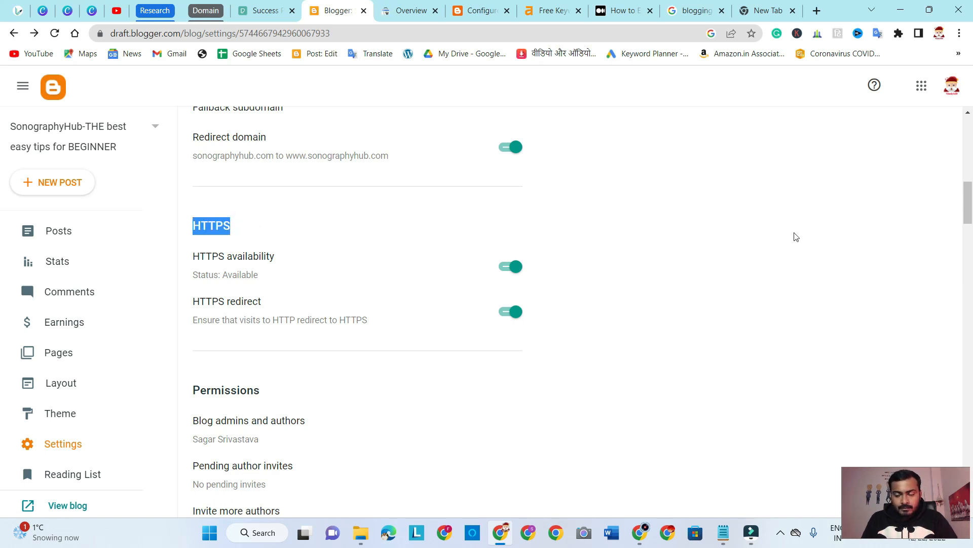
Review the remaining settings from Permissions to Site feed and highlight the Title and enclosure links option
scroll(796, 237, "down", 10)
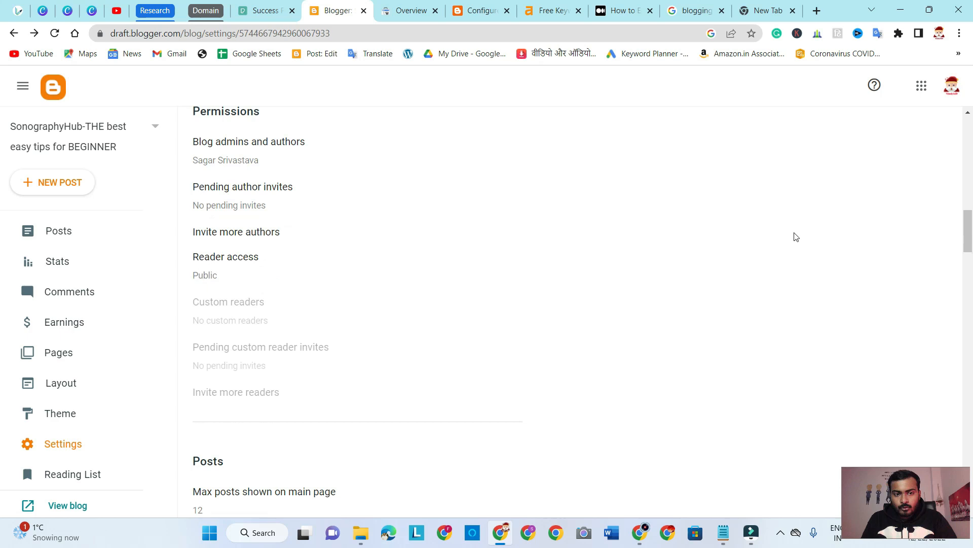
scroll(796, 237, "down", 2)
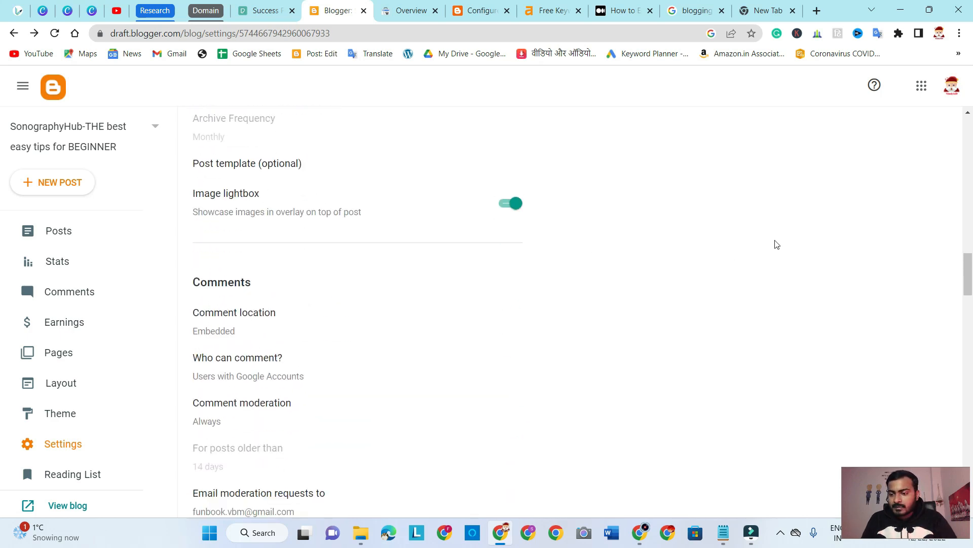
scroll(782, 247, "down", 16)
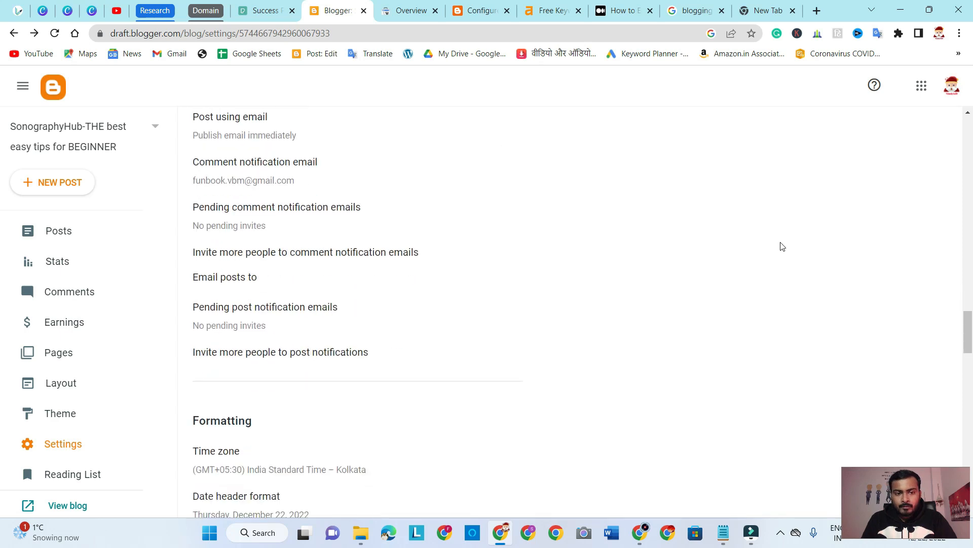
scroll(782, 247, "down", 5)
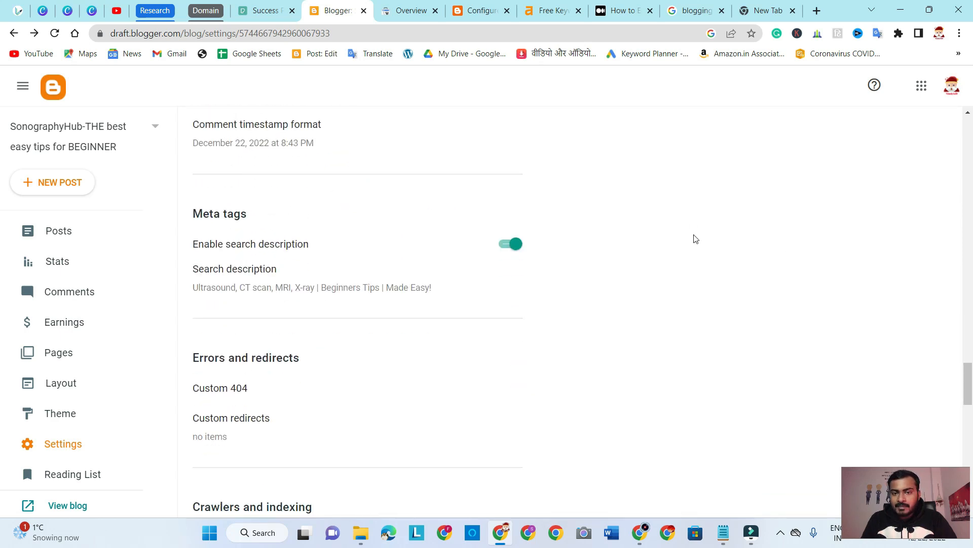
scroll(695, 239, "down", 6)
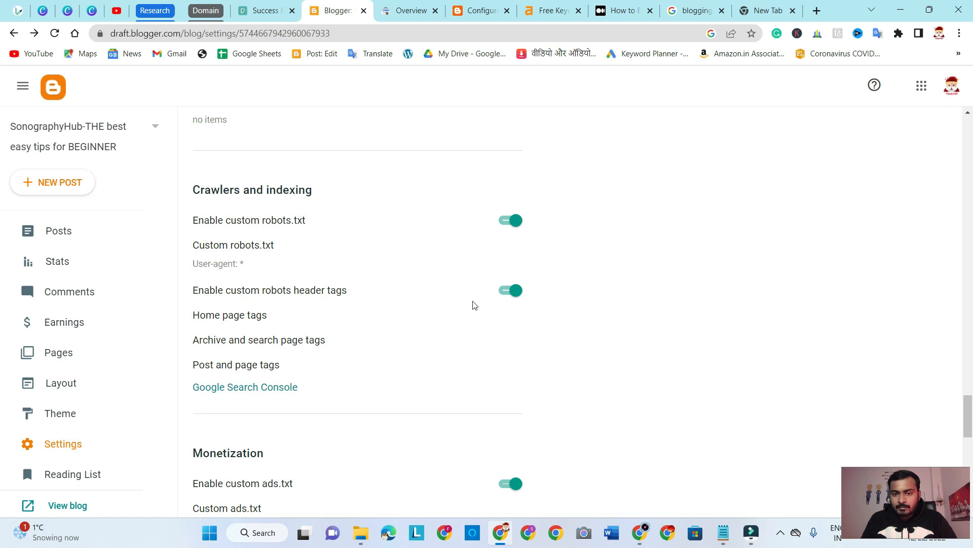
scroll(615, 307, "down", 4)
scroll(615, 308, "down", 2)
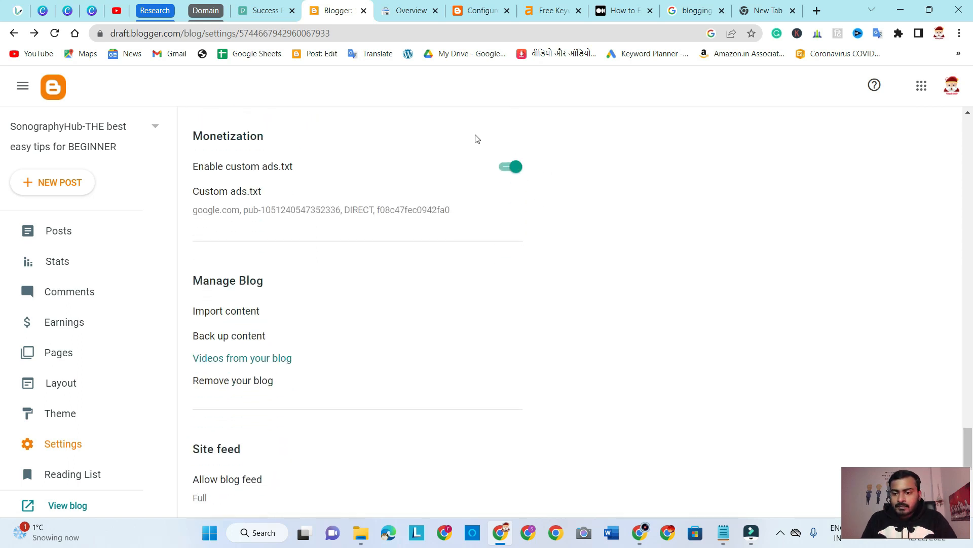
scroll(556, 226, "down", 7)
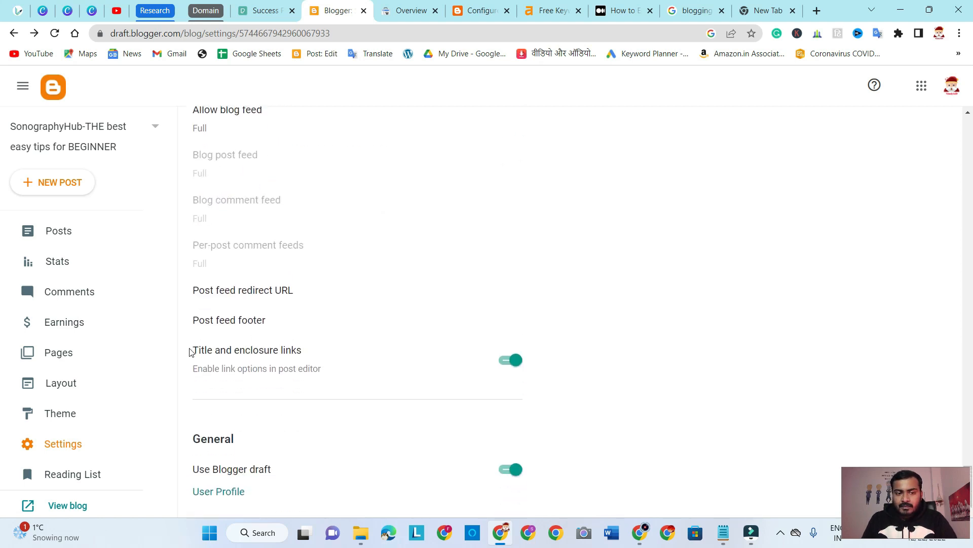
left_click_drag(196, 350, 332, 351)
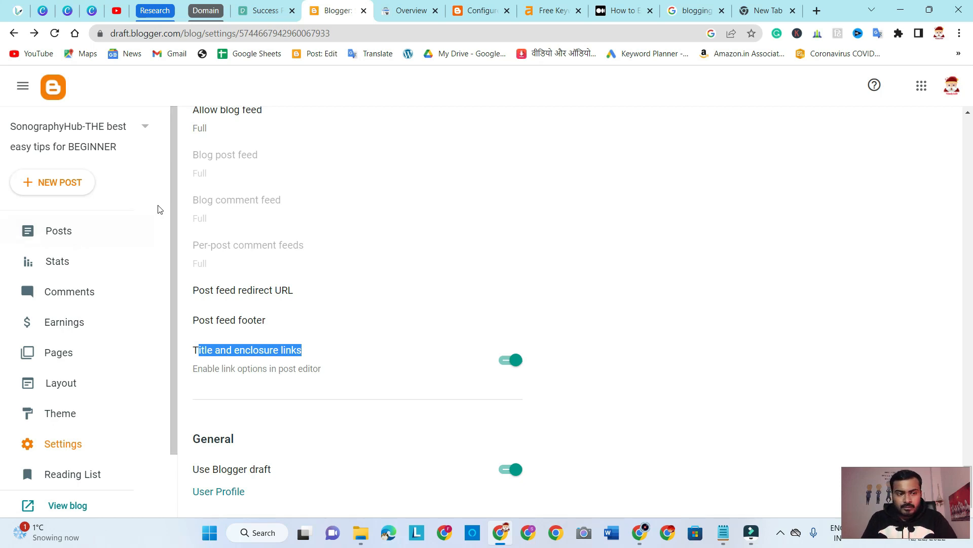
Open the post "Kidney Stone Ultrasound Cost" for editing and highlight the title link and enclosure link fields in its Links settings
left_click(67, 233)
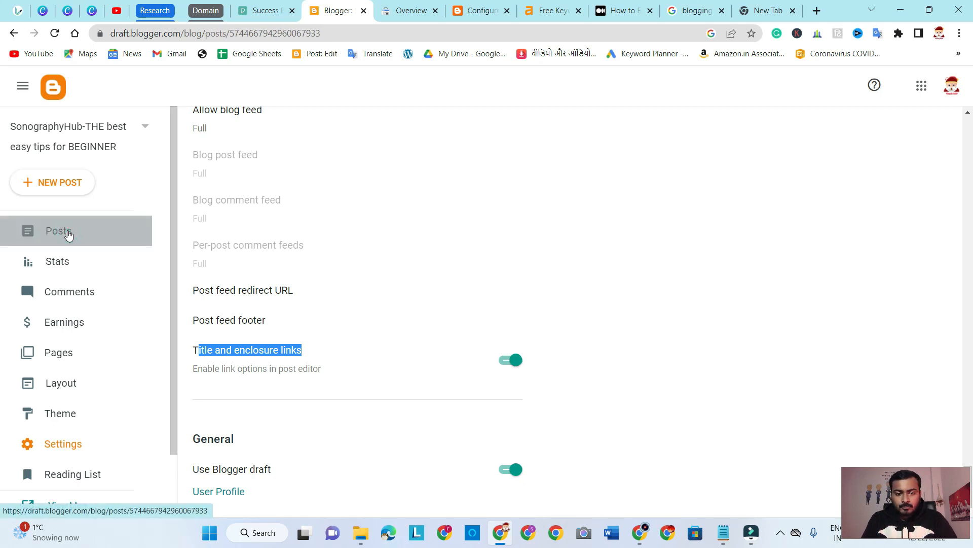
left_click(357, 207)
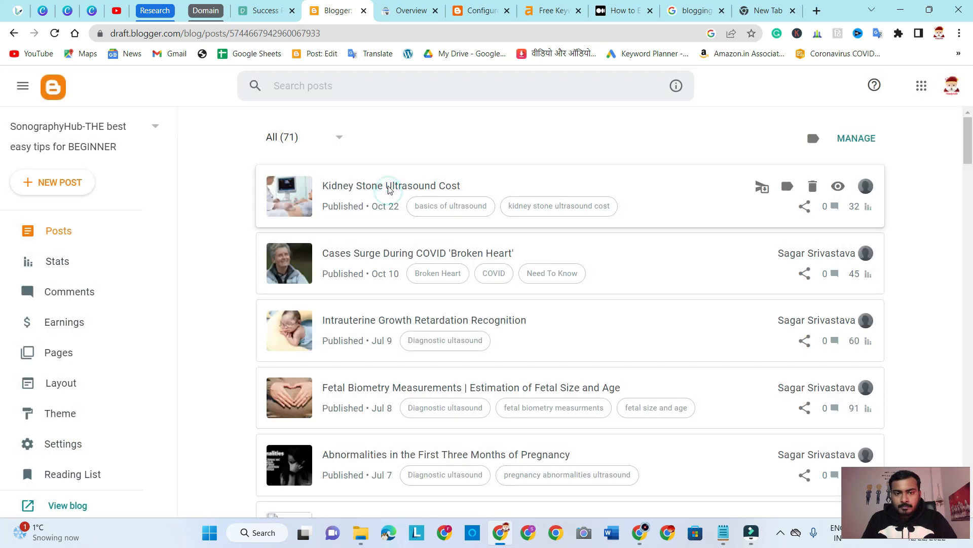
left_click(389, 187)
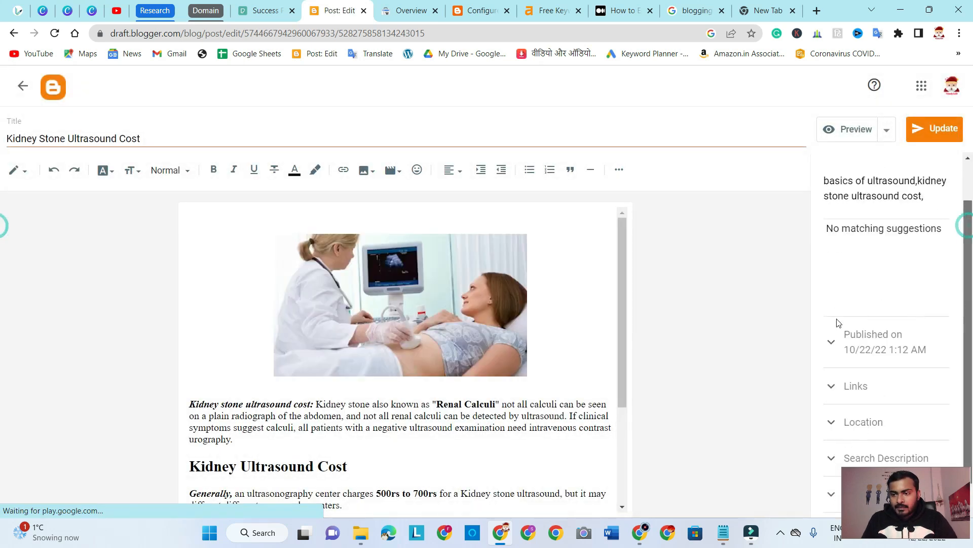
left_click(834, 389)
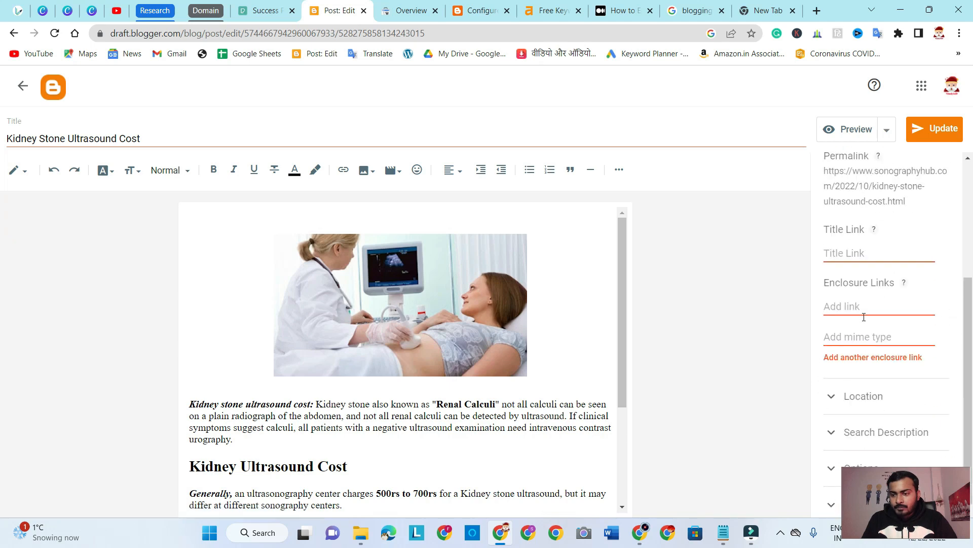
left_click_drag(882, 226, 798, 226)
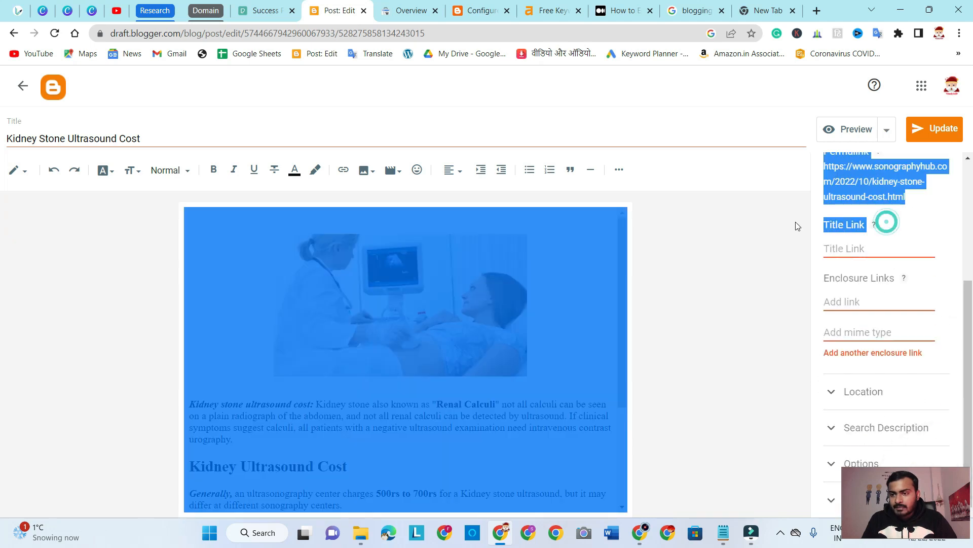
left_click_drag(829, 279, 904, 288)
left_click(796, 288)
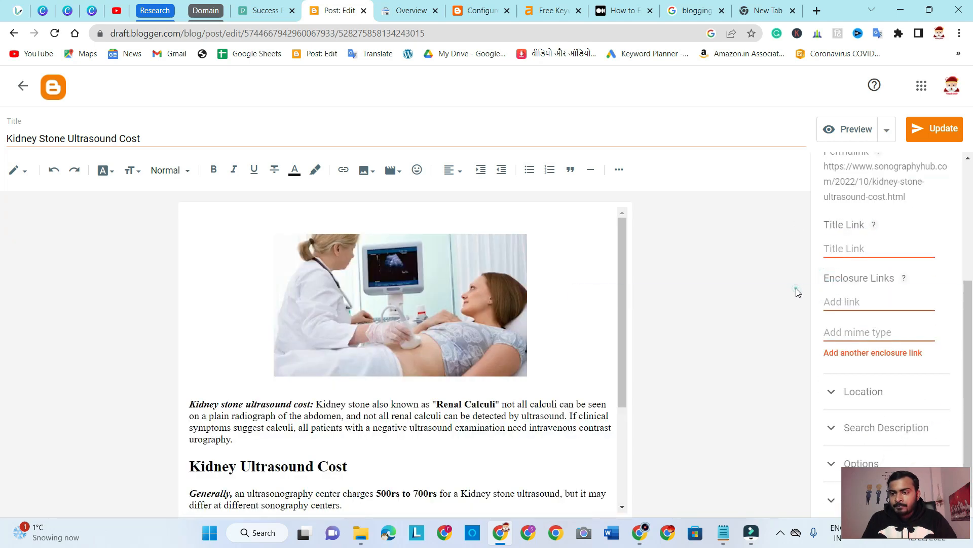
Expand the post's Search Description to view its text, and collapse it again
scroll(872, 281, "up", 2)
scroll(872, 280, "down", 3)
left_click_drag(870, 521, 60, 513)
left_click(860, 431)
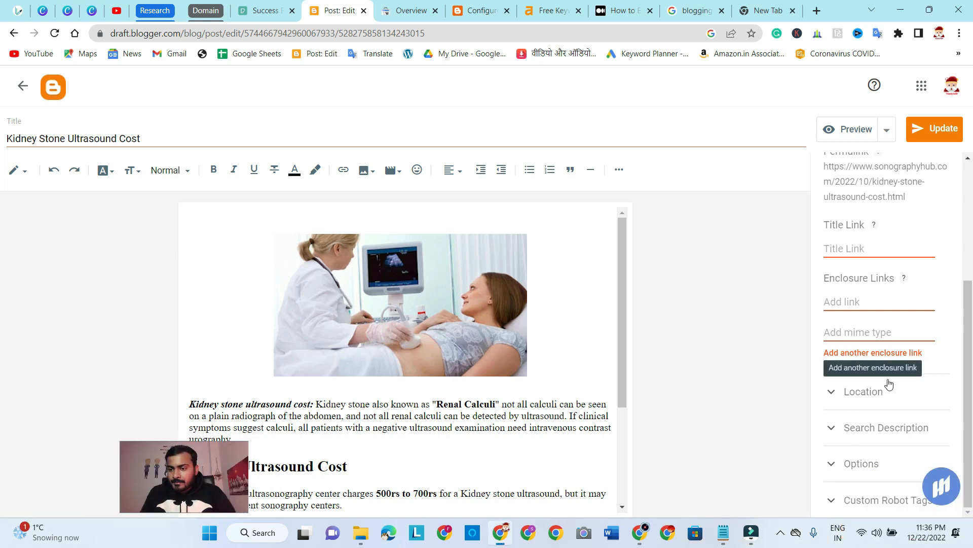
left_click(864, 420)
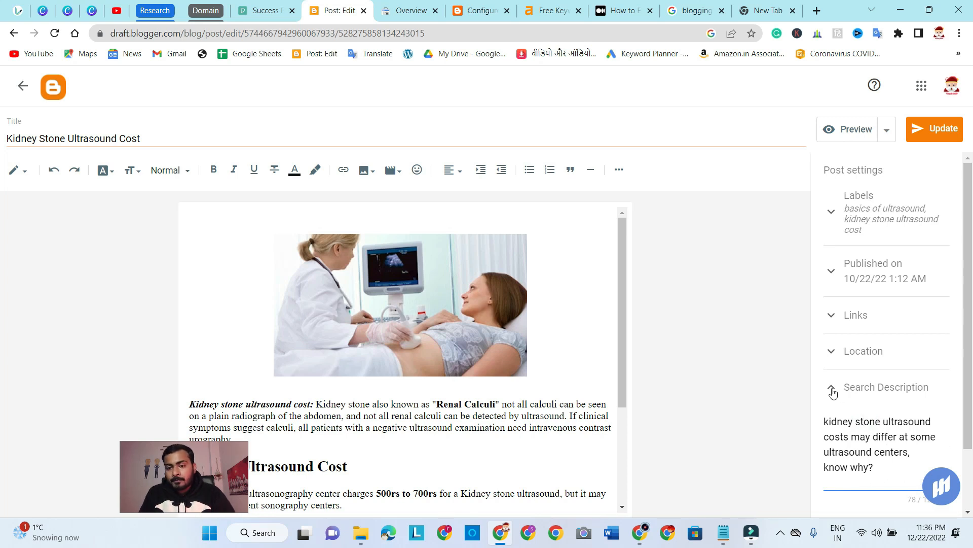
left_click(831, 394)
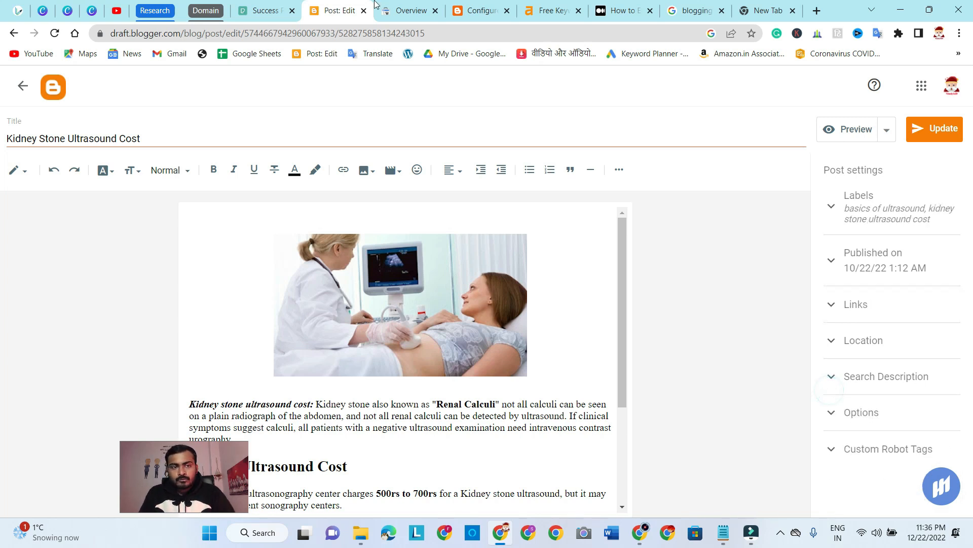
Leave the post editor, reopen the blog settings, and look over the Basic and Privacy sections
left_click(23, 90)
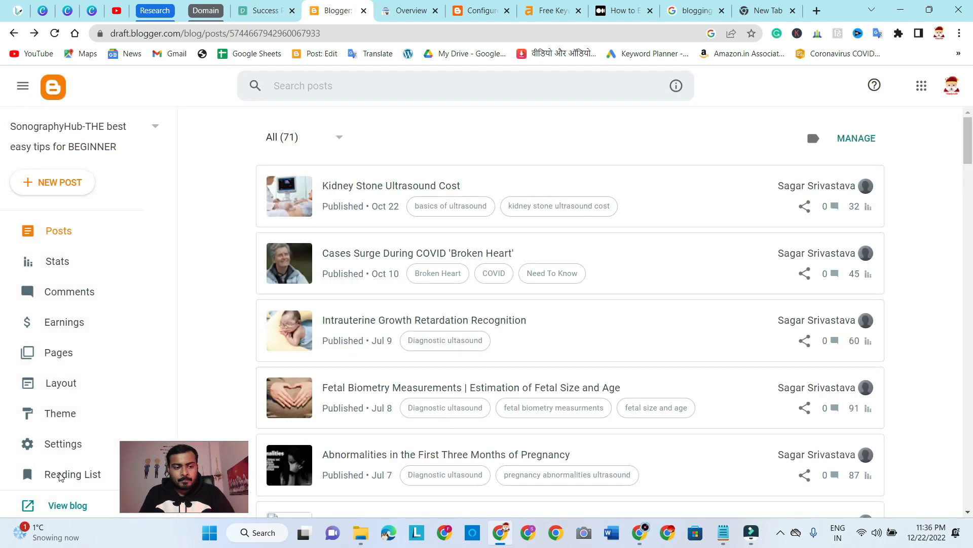
left_click(63, 444)
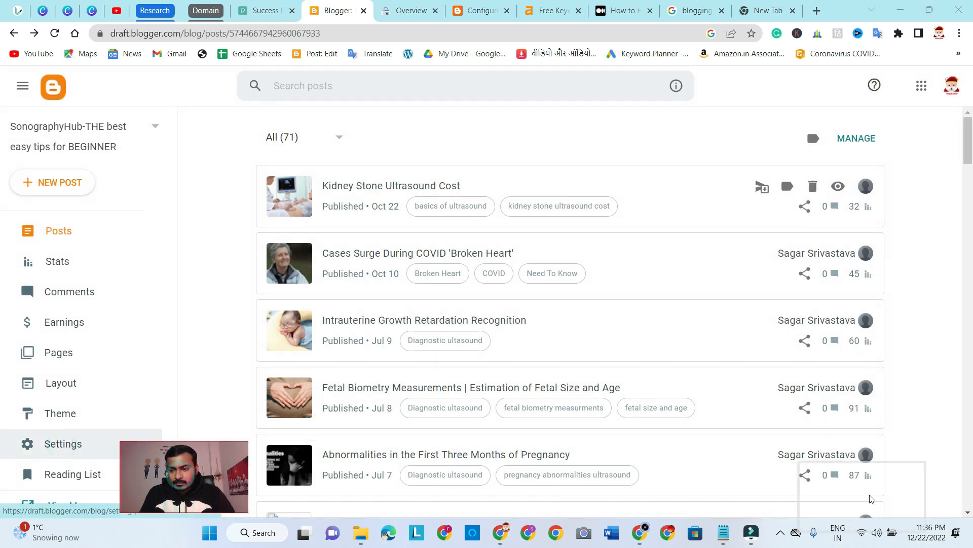
left_click_drag(887, 489, 898, 484)
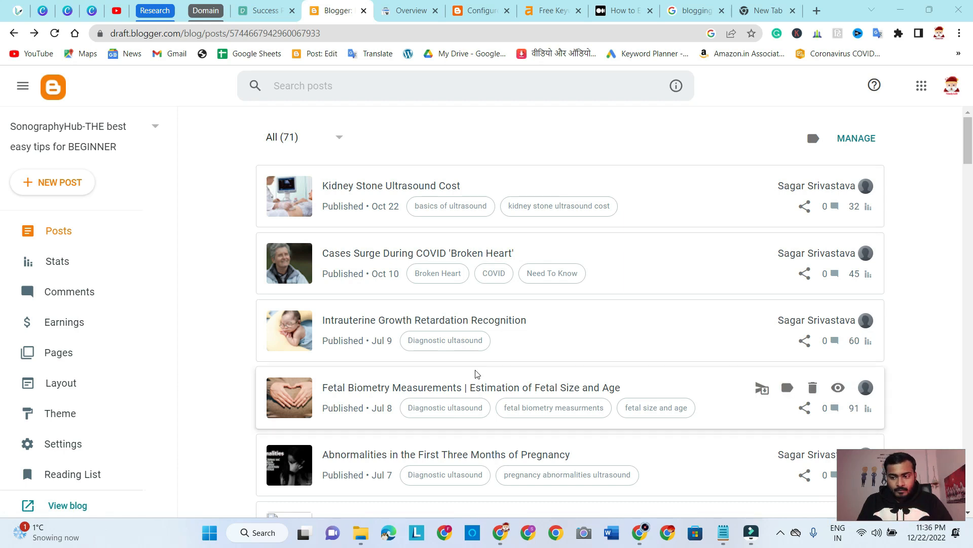
left_click(59, 443)
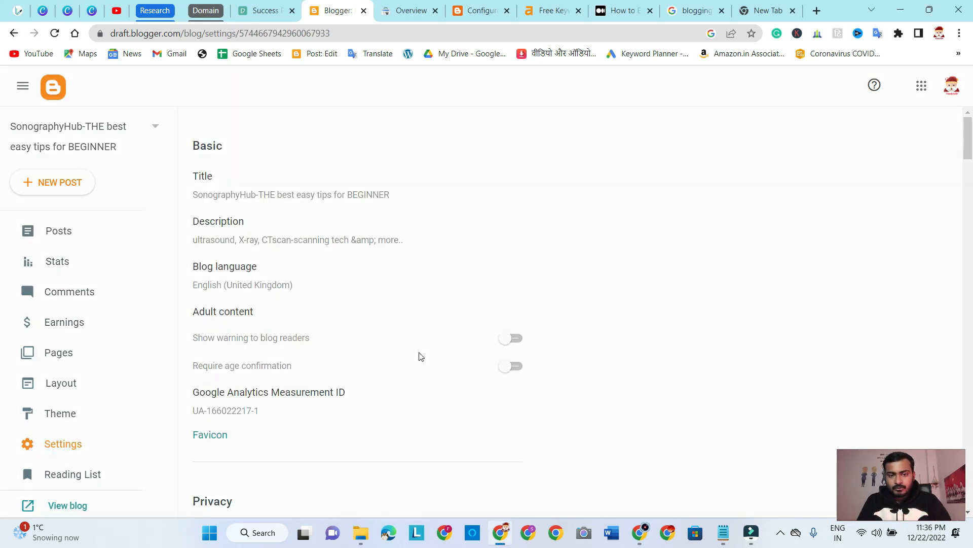
scroll(425, 359, "down", 5)
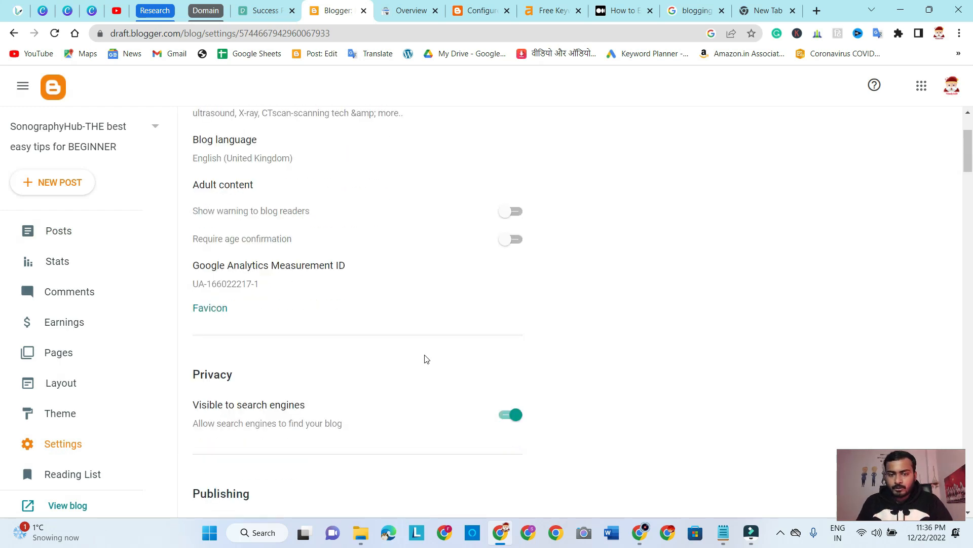
scroll(425, 359, "up", 5)
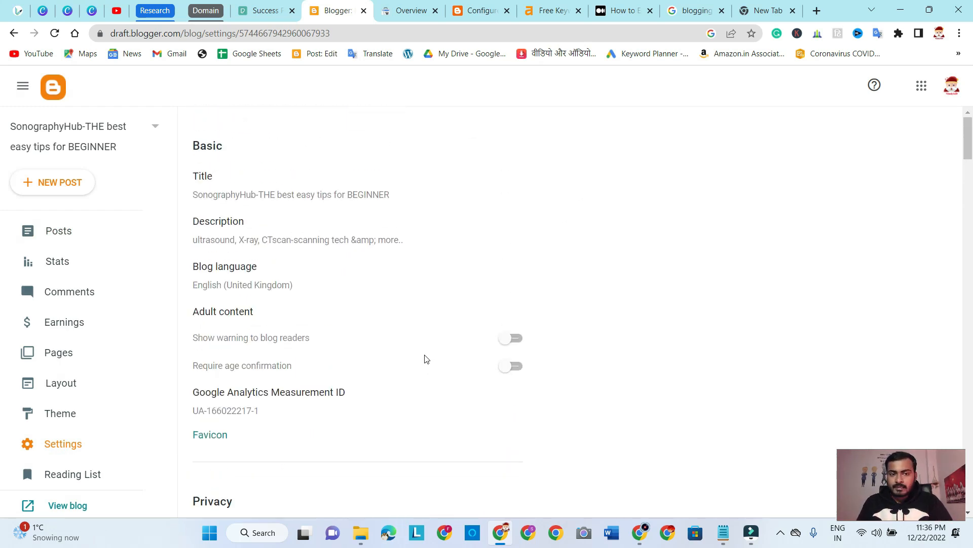